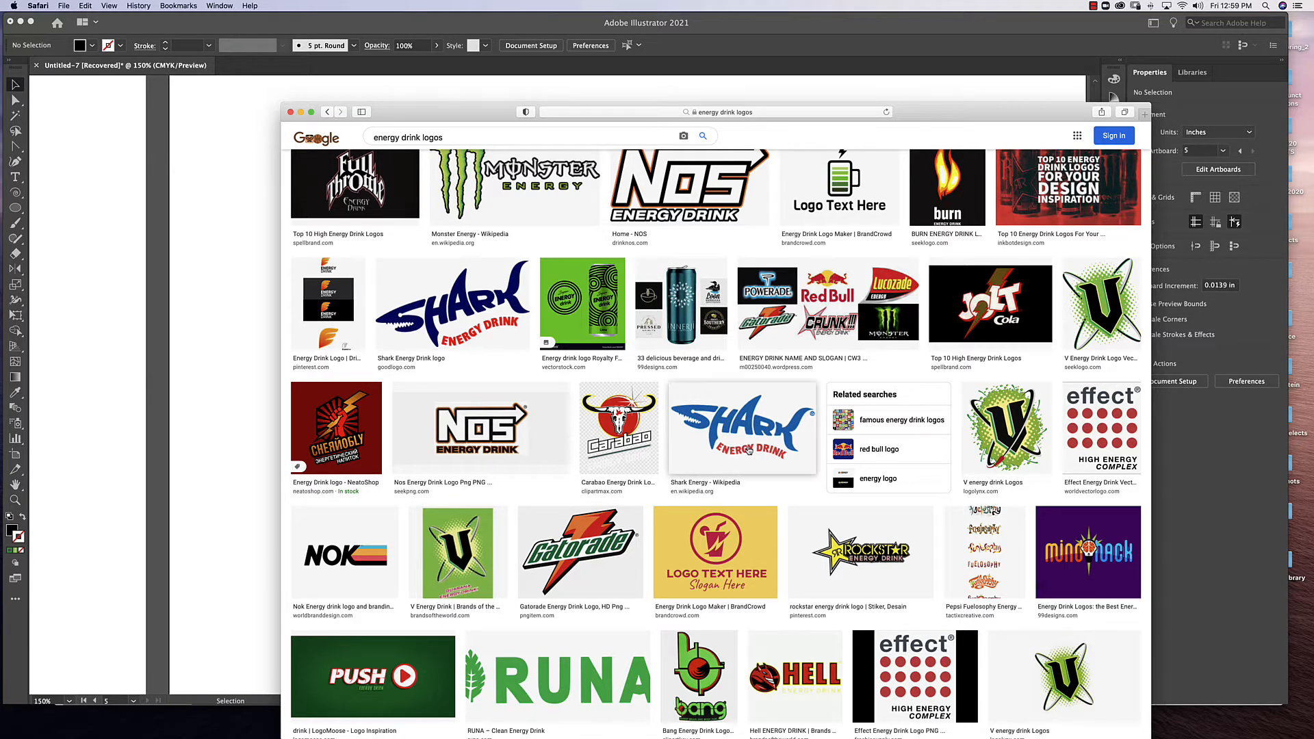
Look through the energy drink logo image results for lettering styles to use as inspiration.
{"action": "scroll", "coordinate": [740, 436], "scroll_direction": "up", "scroll_amount": 5}
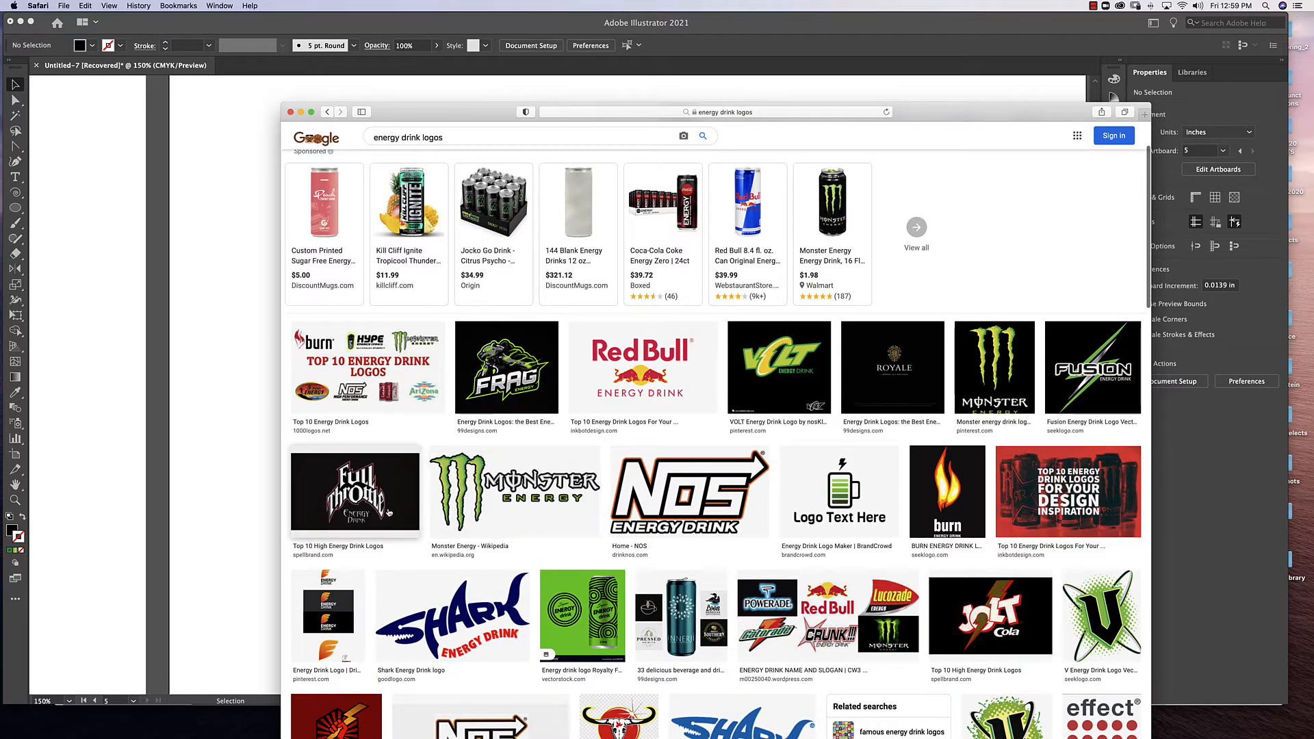
{"action": "scroll", "coordinate": [462, 512], "scroll_direction": "down", "scroll_amount": 3}
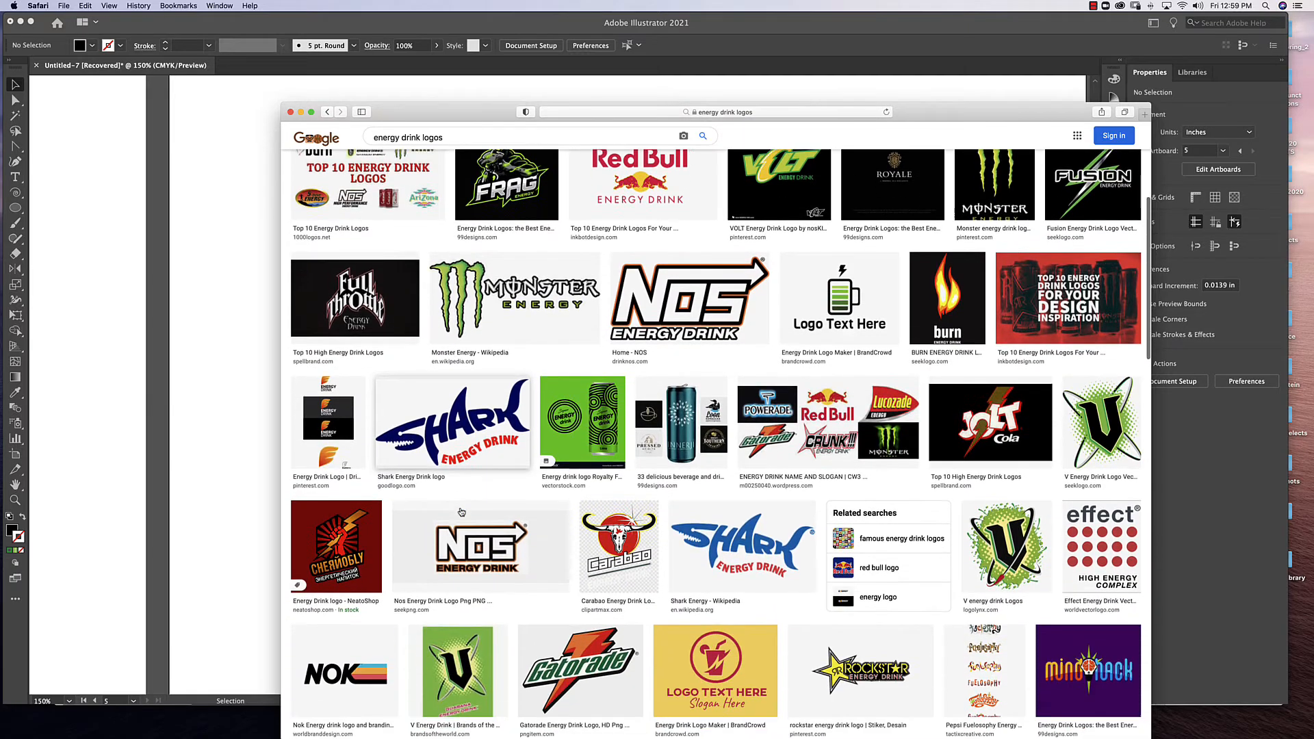
{"action": "scroll", "coordinate": [462, 512], "scroll_direction": "down", "scroll_amount": 2}
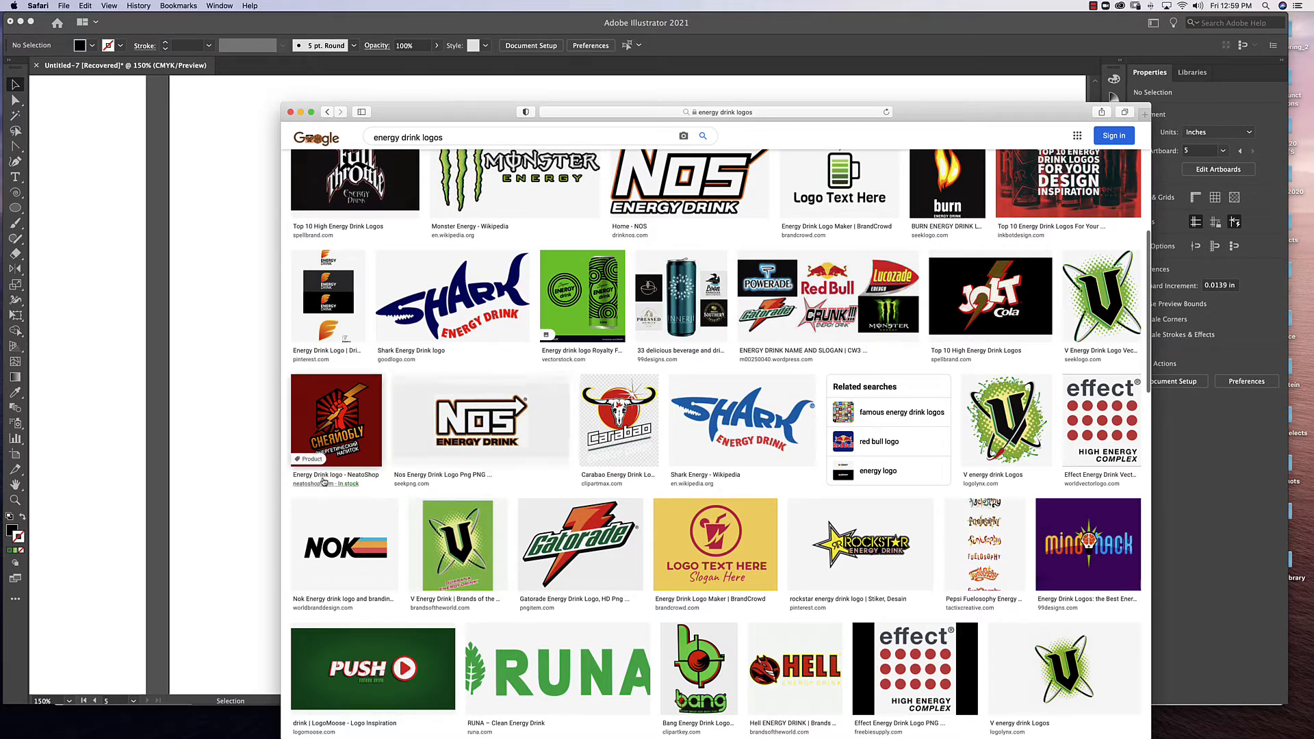
Switch to Illustrator and add a first name as point text on the blank artboard.
{"action": "left_click", "coordinate": [246, 475]}
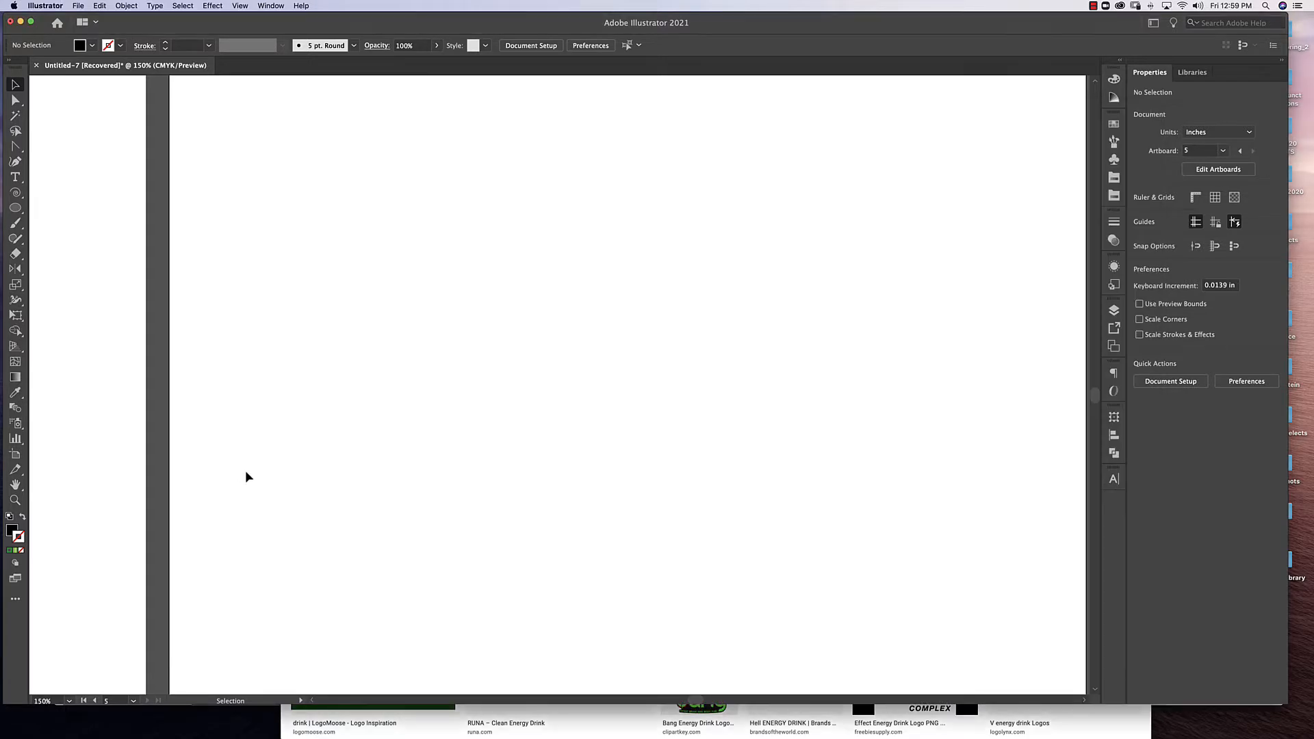
{"action": "left_click", "coordinate": [15, 177]}
{"action": "left_click", "coordinate": [454, 404]}
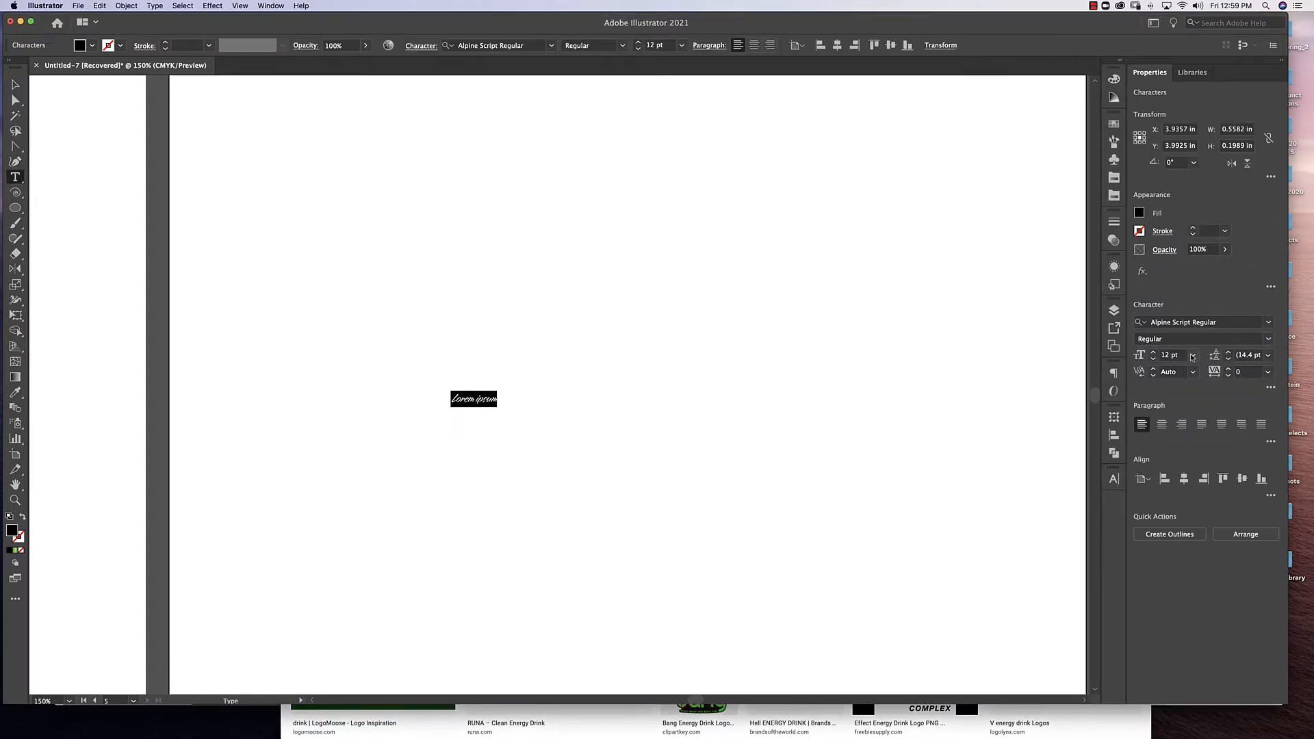
{"action": "type", "text": "Steve"}
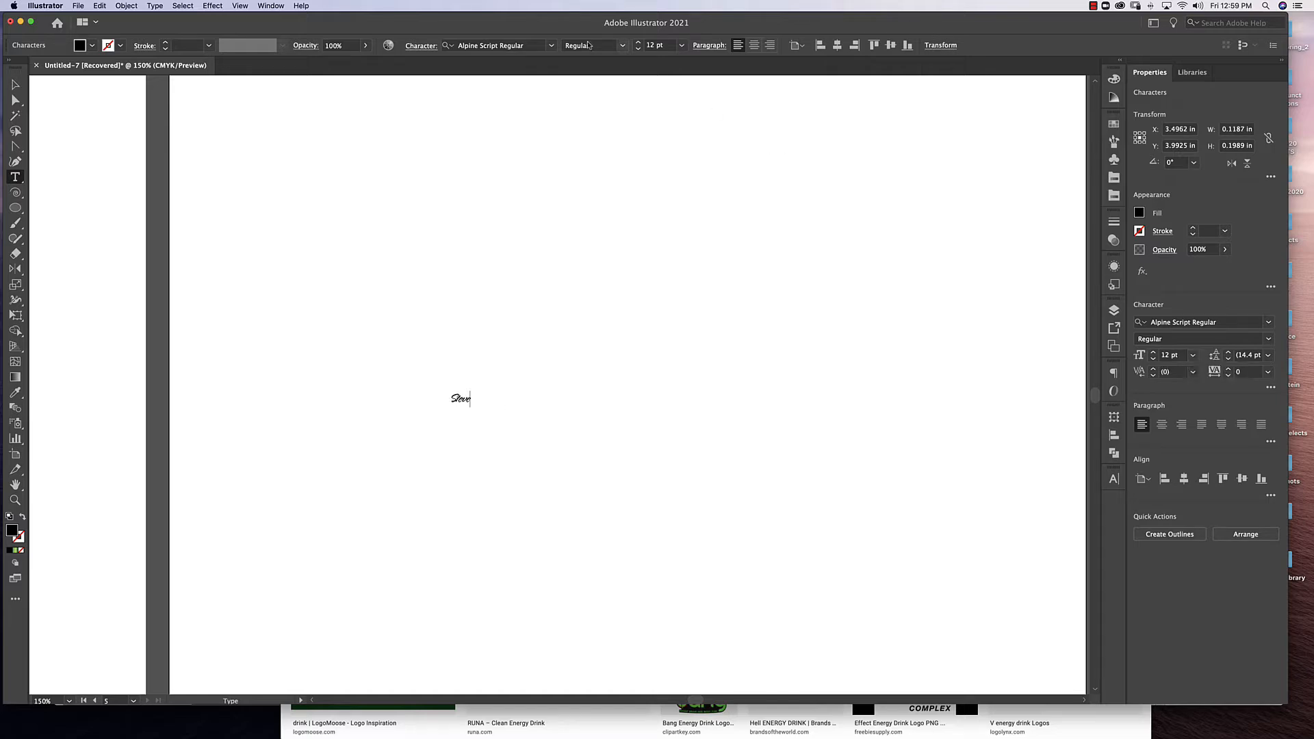
{"action": "left_click", "coordinate": [15, 85]}
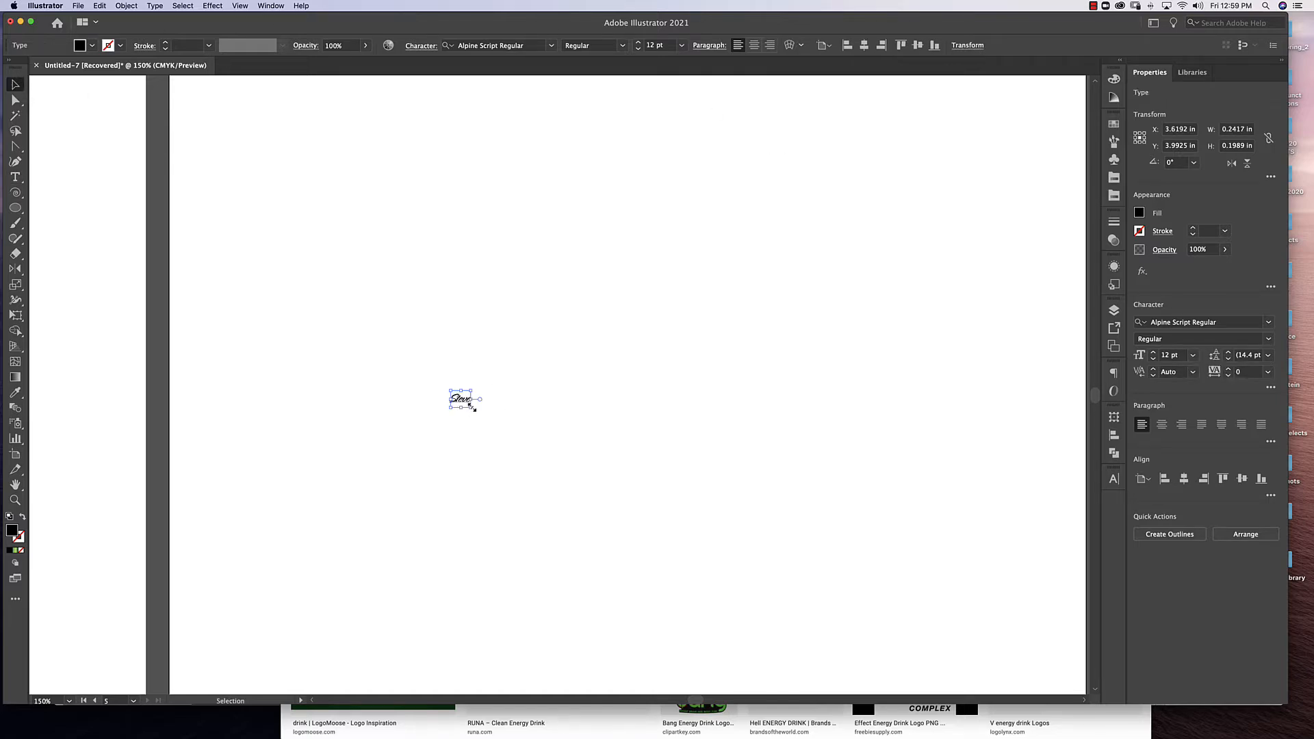
Enlarge the name text to about 284 pt and place it near the middle of the artboard.
{"action": "left_click_drag", "start_coordinate": [472, 407], "coordinate": [912, 625]}
{"action": "left_click_drag", "start_coordinate": [669, 549], "coordinate": [579, 426]}
{"action": "left_click_drag", "start_coordinate": [671, 518], "coordinate": [675, 445]}
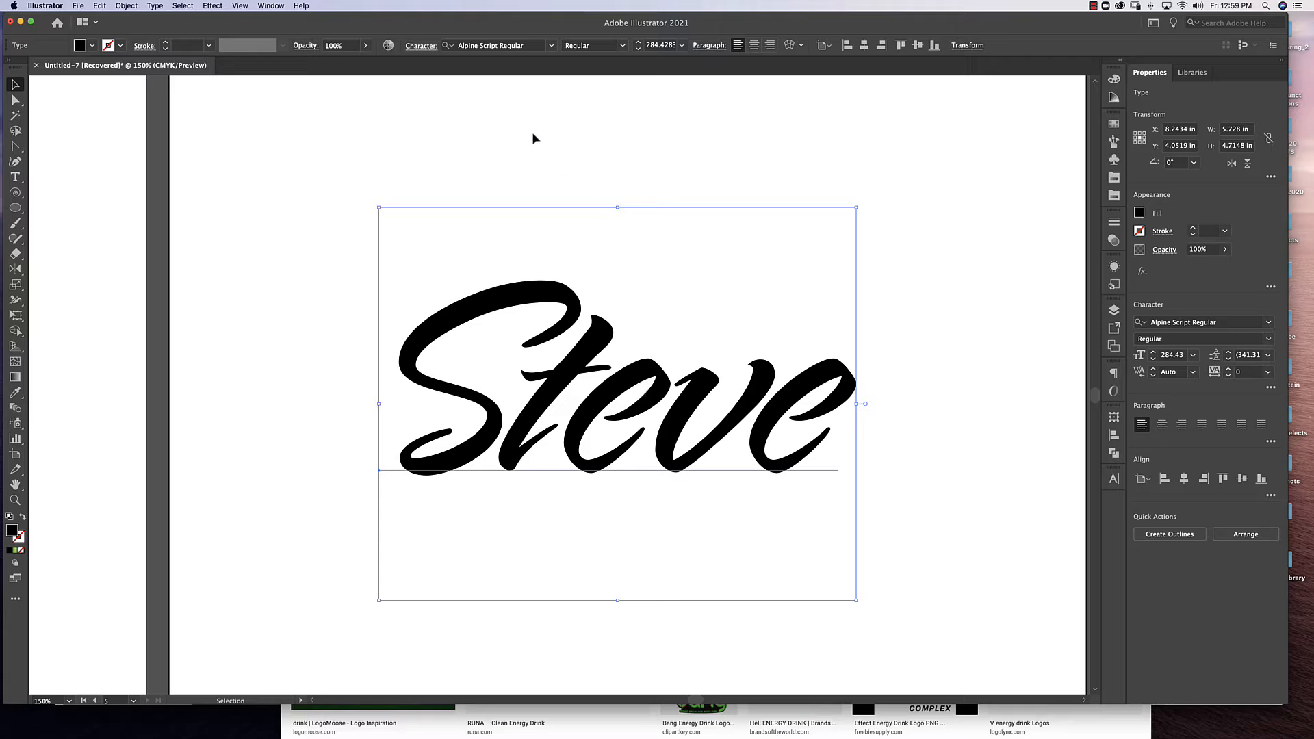
Deselect the name text and open the Character panel.
{"action": "left_click", "coordinate": [551, 45]}
{"action": "left_click", "coordinate": [1012, 275]}
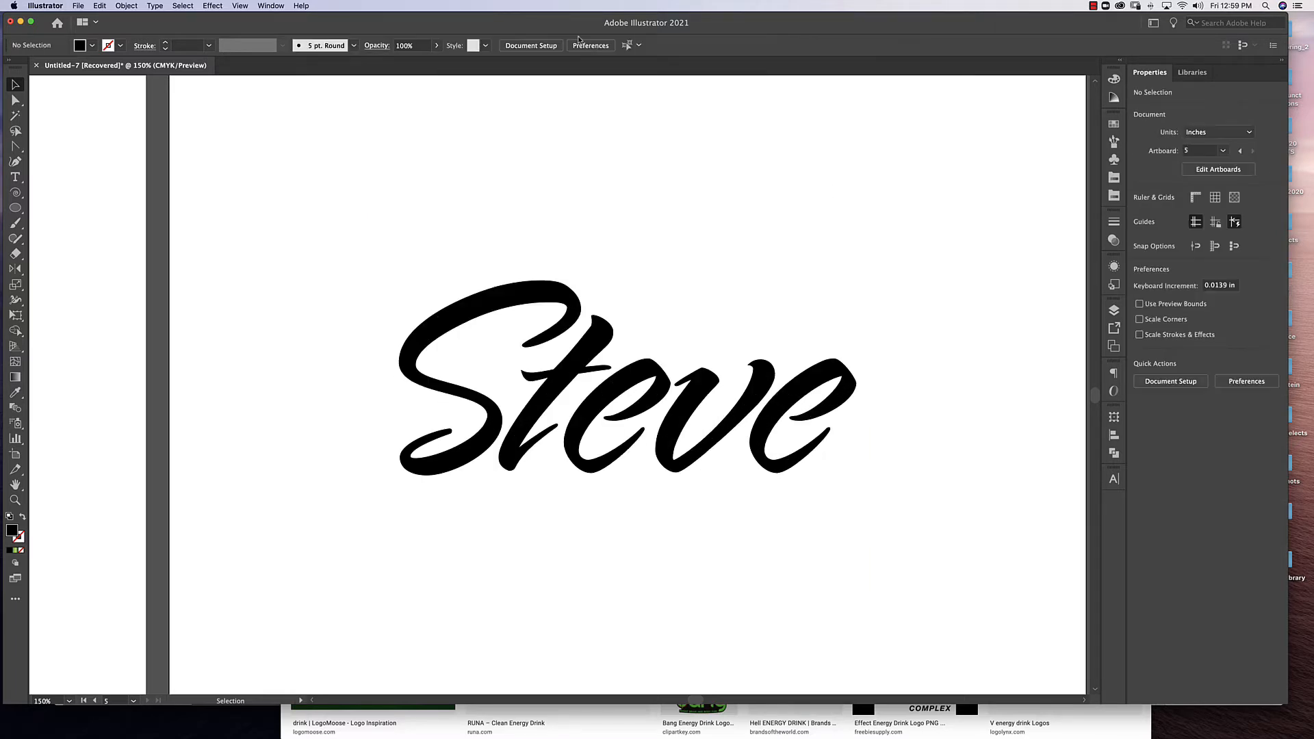
{"action": "left_click", "coordinate": [267, 5]}
{"action": "mouse_move", "coordinate": [351, 455]}
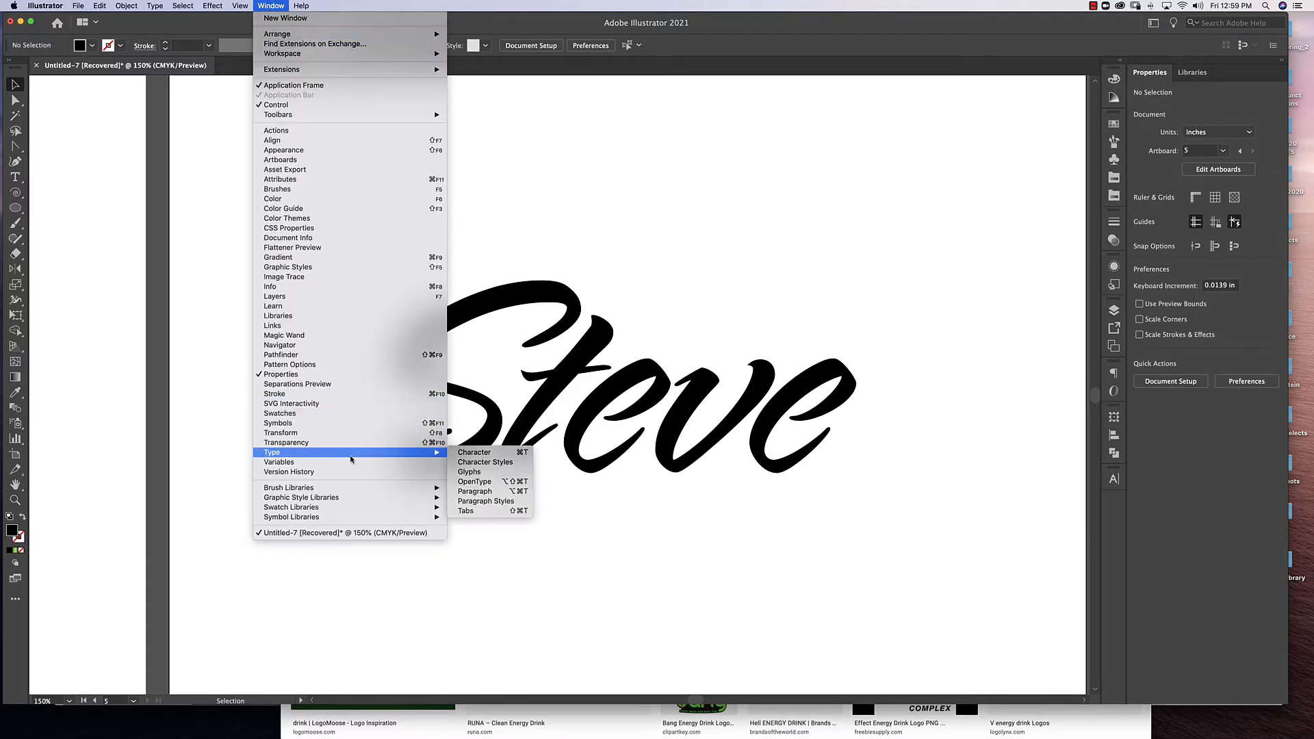
{"action": "left_click", "coordinate": [477, 452]}
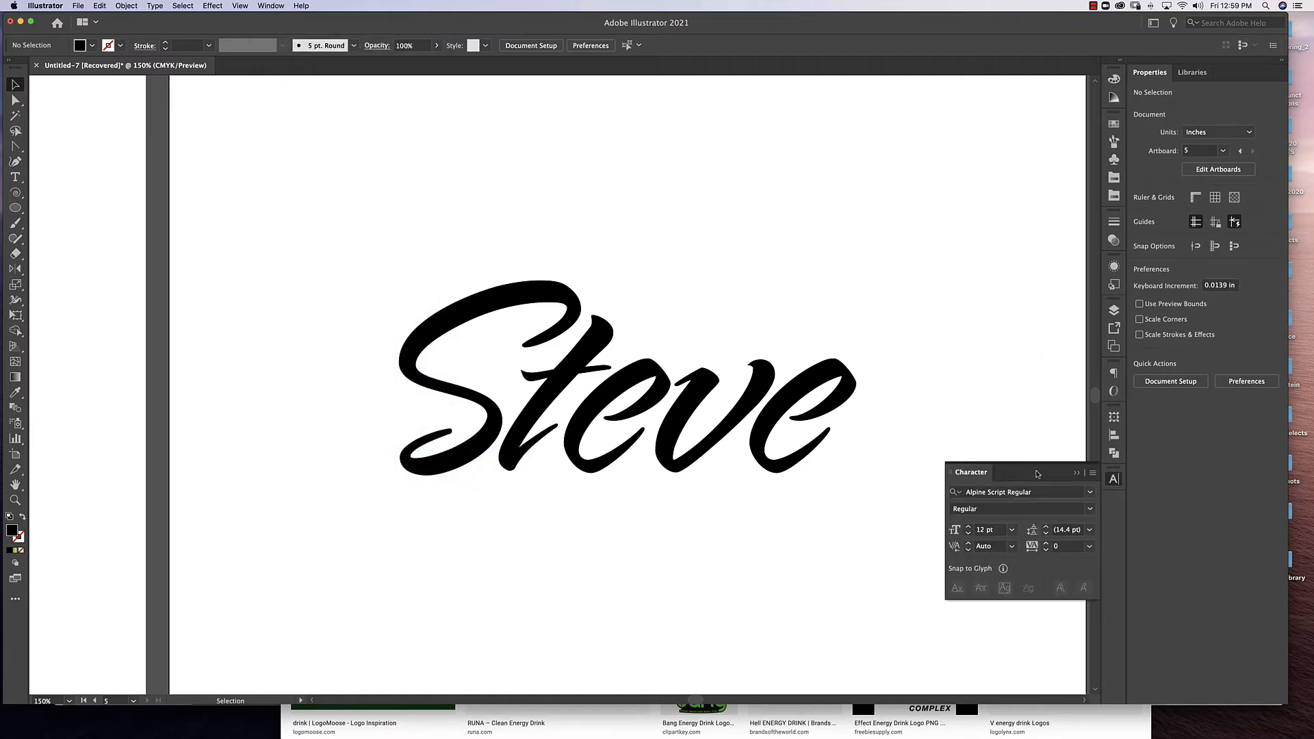
Look through the installed script fonts available for the text.
{"action": "left_click", "coordinate": [1090, 492]}
{"action": "scroll", "coordinate": [1065, 455], "scroll_direction": "down", "scroll_amount": 5}
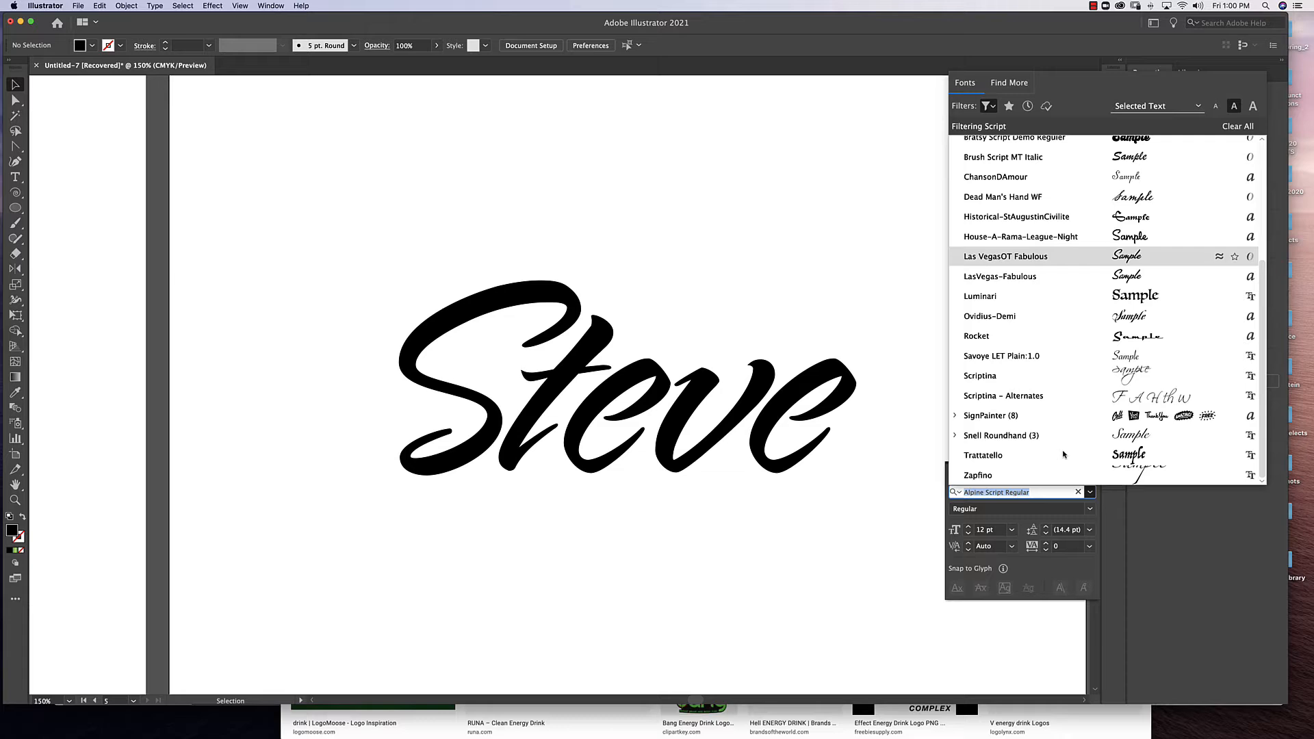
{"action": "scroll", "coordinate": [1016, 396], "scroll_direction": "up", "scroll_amount": 5}
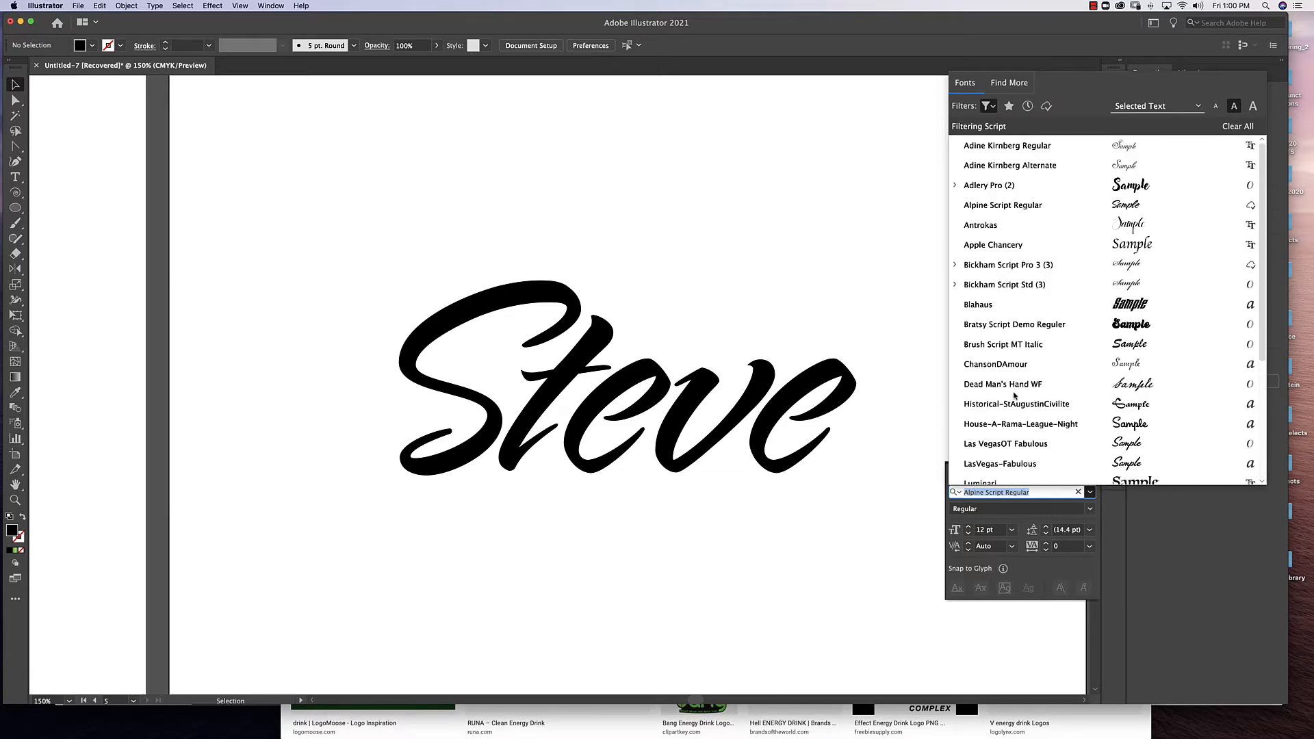
{"action": "scroll", "coordinate": [1015, 395], "scroll_direction": "down", "scroll_amount": 5}
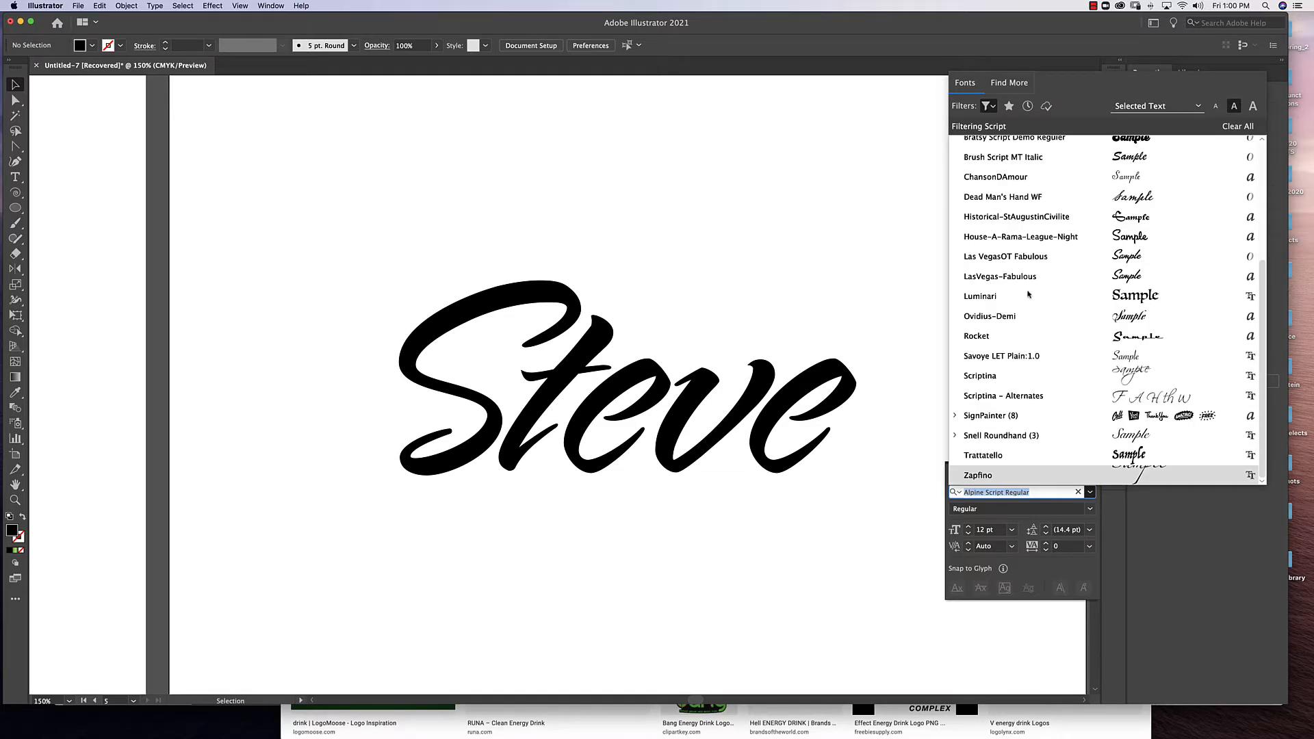
{"action": "scroll", "coordinate": [1052, 278], "scroll_direction": "up", "scroll_amount": 5}
{"action": "scroll", "coordinate": [1052, 278], "scroll_direction": "down", "scroll_amount": 5}
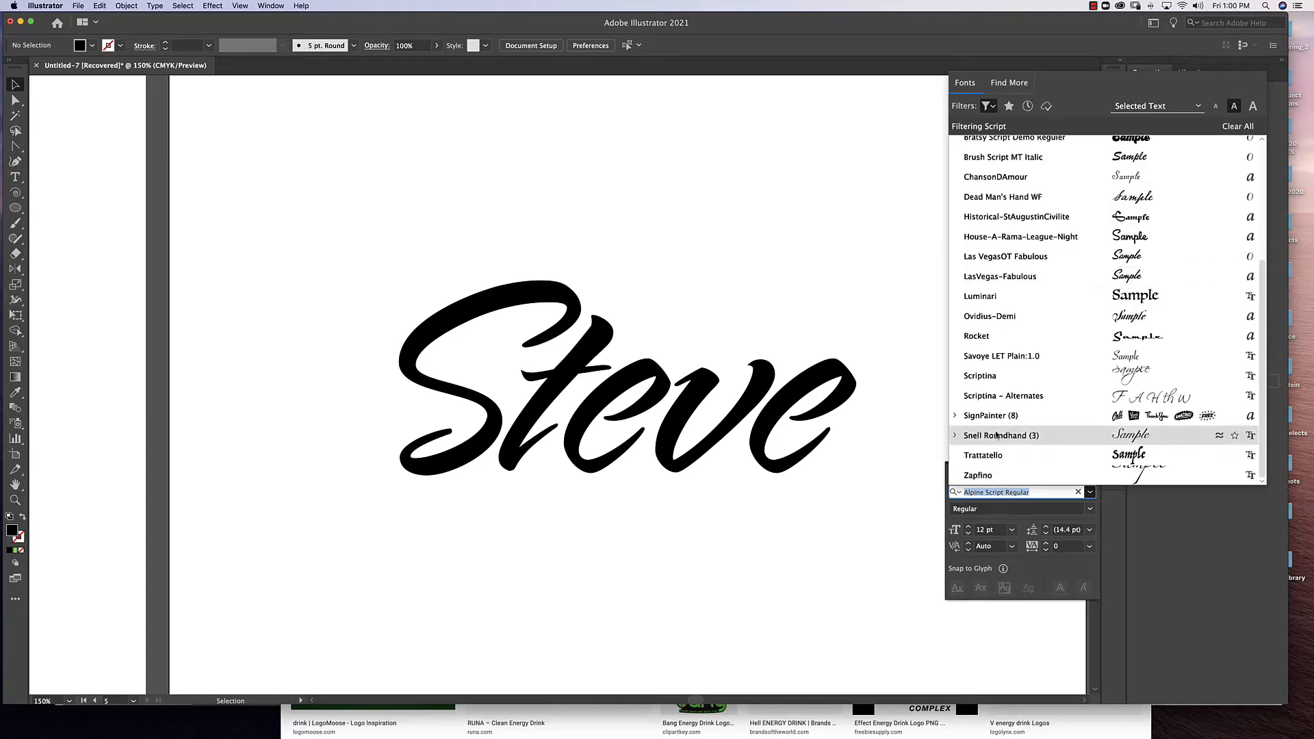
{"action": "scroll", "coordinate": [1016, 344], "scroll_direction": "up", "scroll_amount": 5}
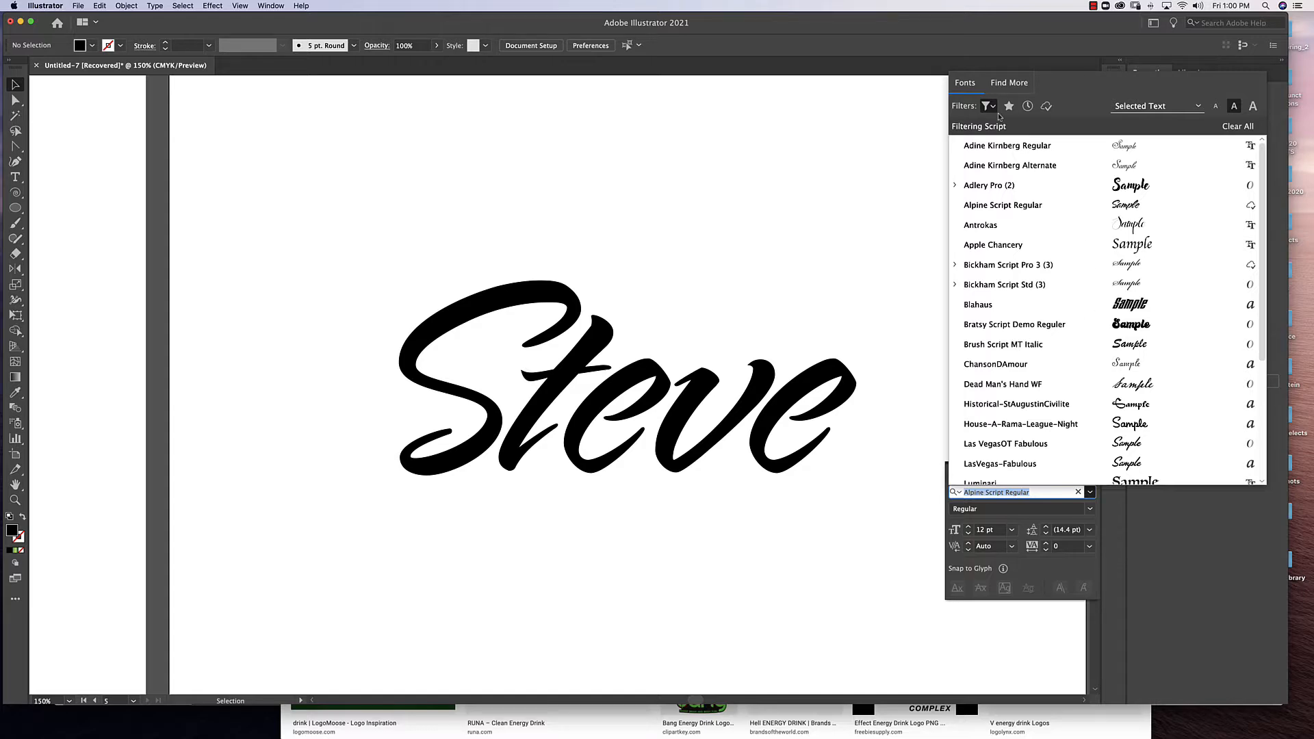
Filter the additional Adobe Fonts to the Slab Serif classification and browse them for a heavy typeface.
{"action": "left_click", "coordinate": [1016, 83]}
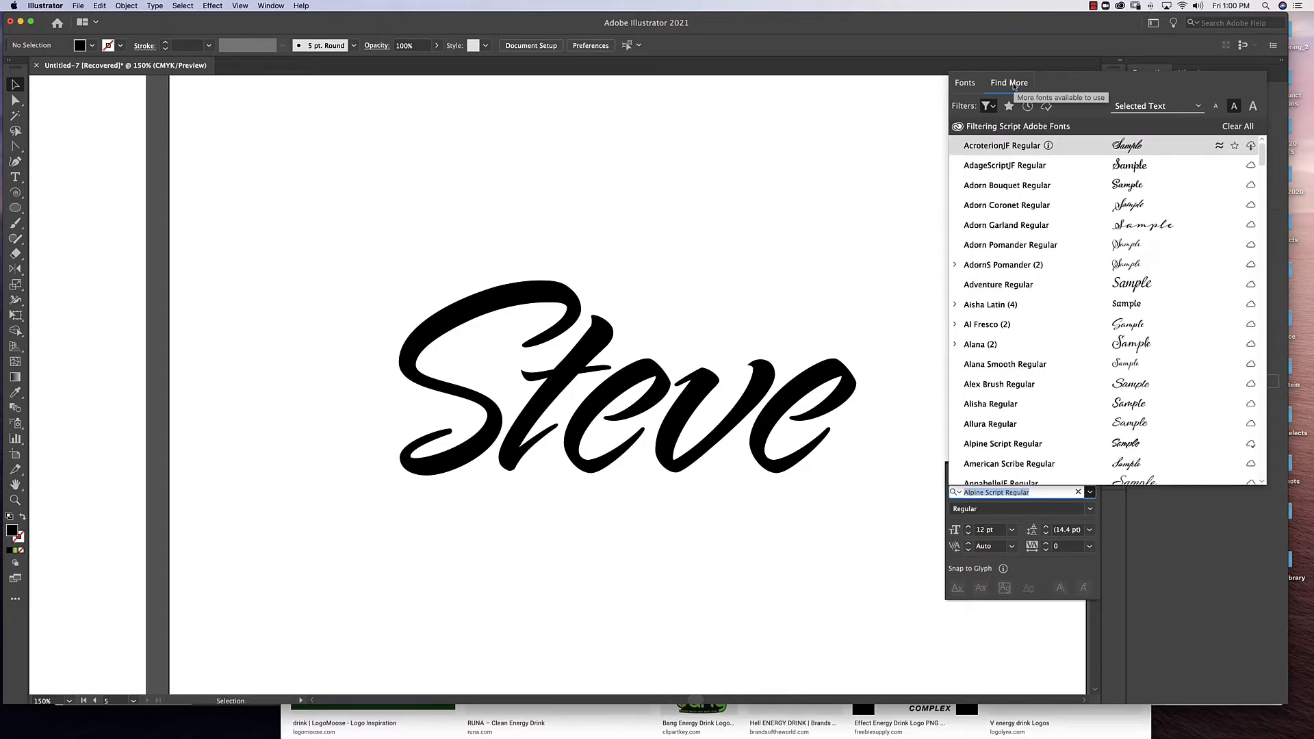
{"action": "left_click", "coordinate": [990, 108]}
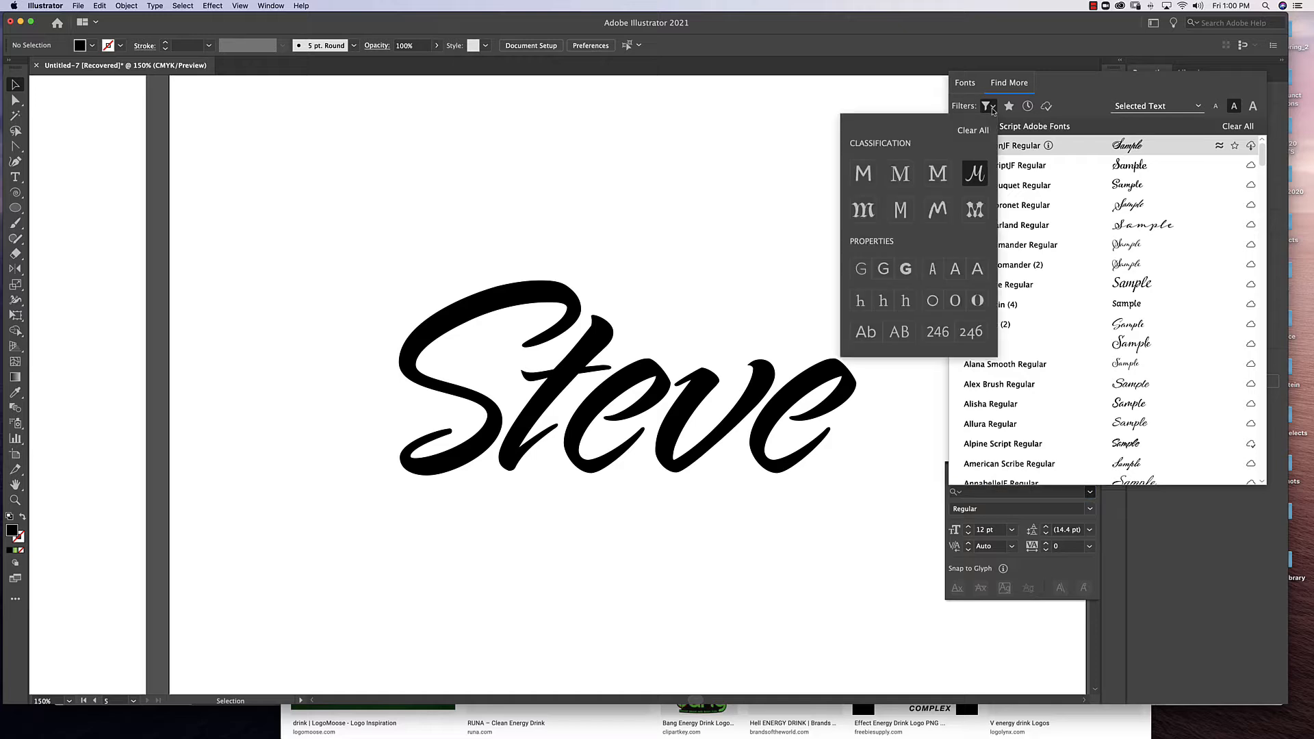
{"action": "left_click", "coordinate": [938, 176]}
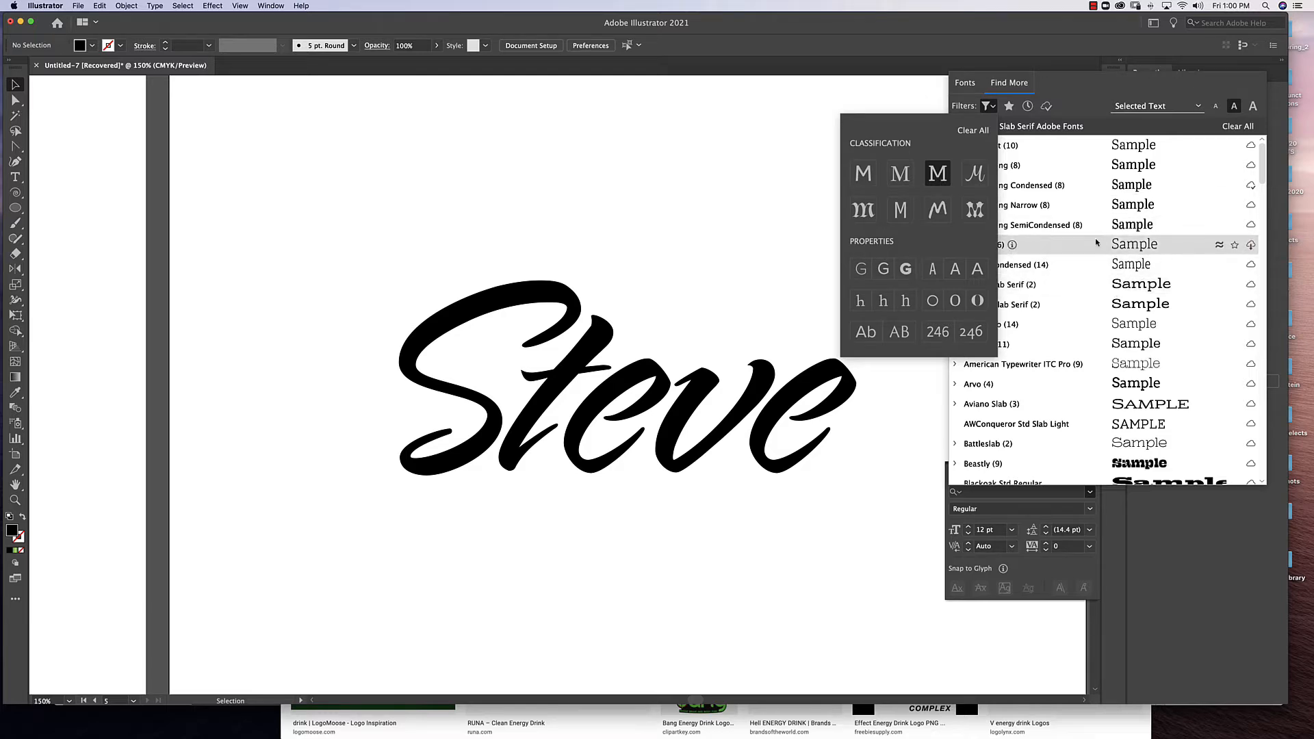
{"action": "scroll", "coordinate": [1083, 280], "scroll_direction": "down", "scroll_amount": 15}
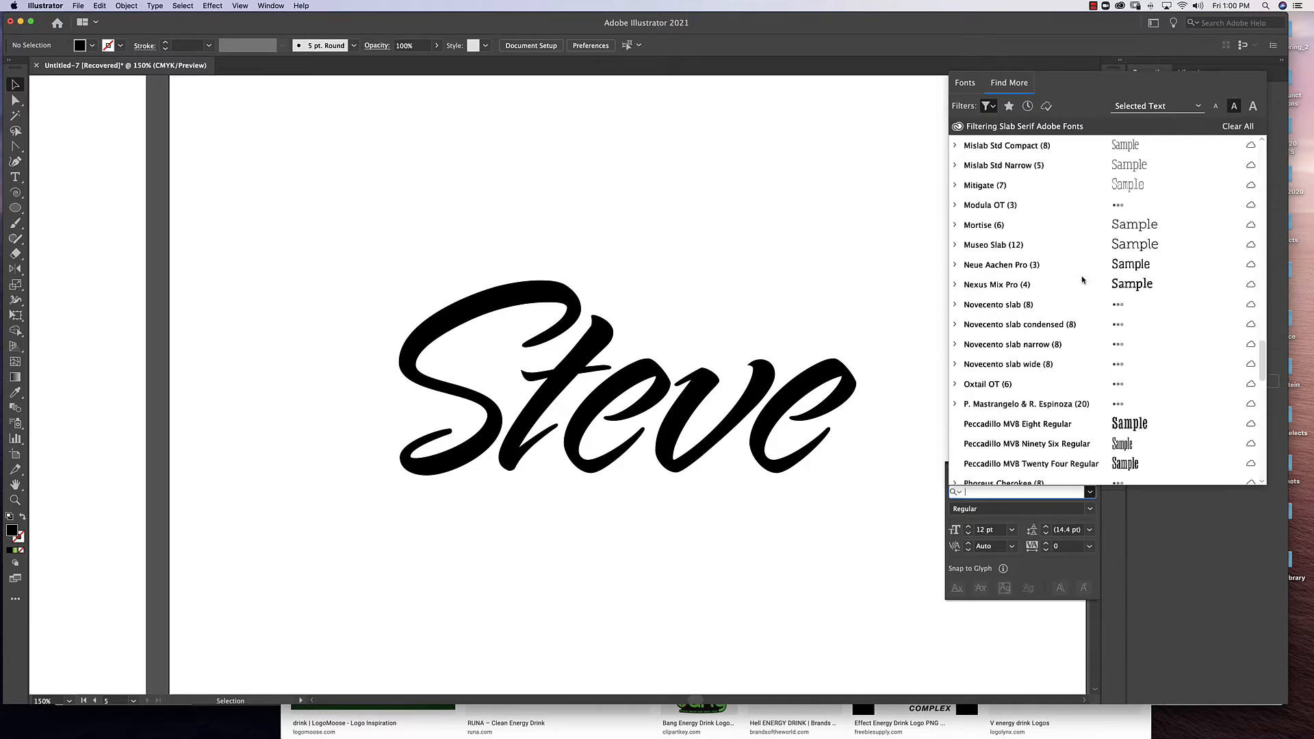
{"action": "scroll", "coordinate": [1083, 280], "scroll_direction": "up", "scroll_amount": 5}
{"action": "scroll", "coordinate": [1082, 280], "scroll_direction": "down", "scroll_amount": 20}
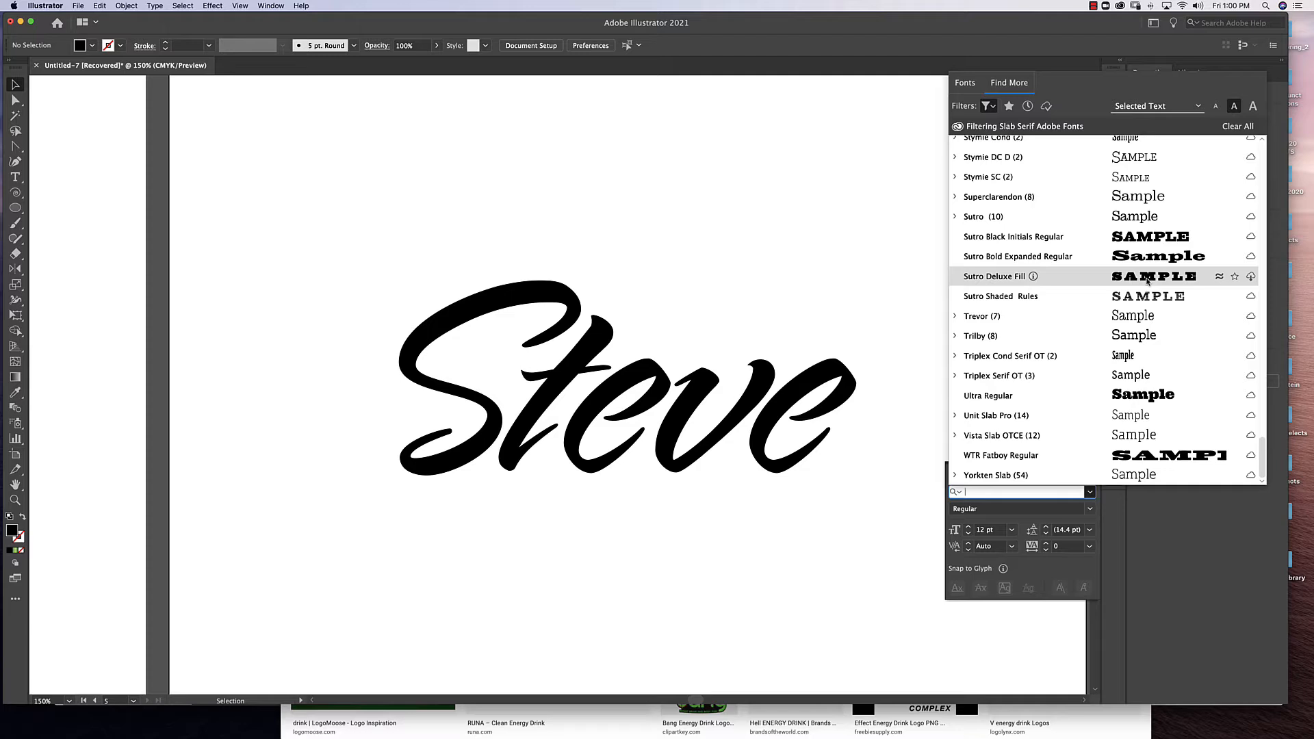
Activate the Adobe font Sutro Black Initials Regular.
{"action": "left_click", "coordinate": [1149, 237]}
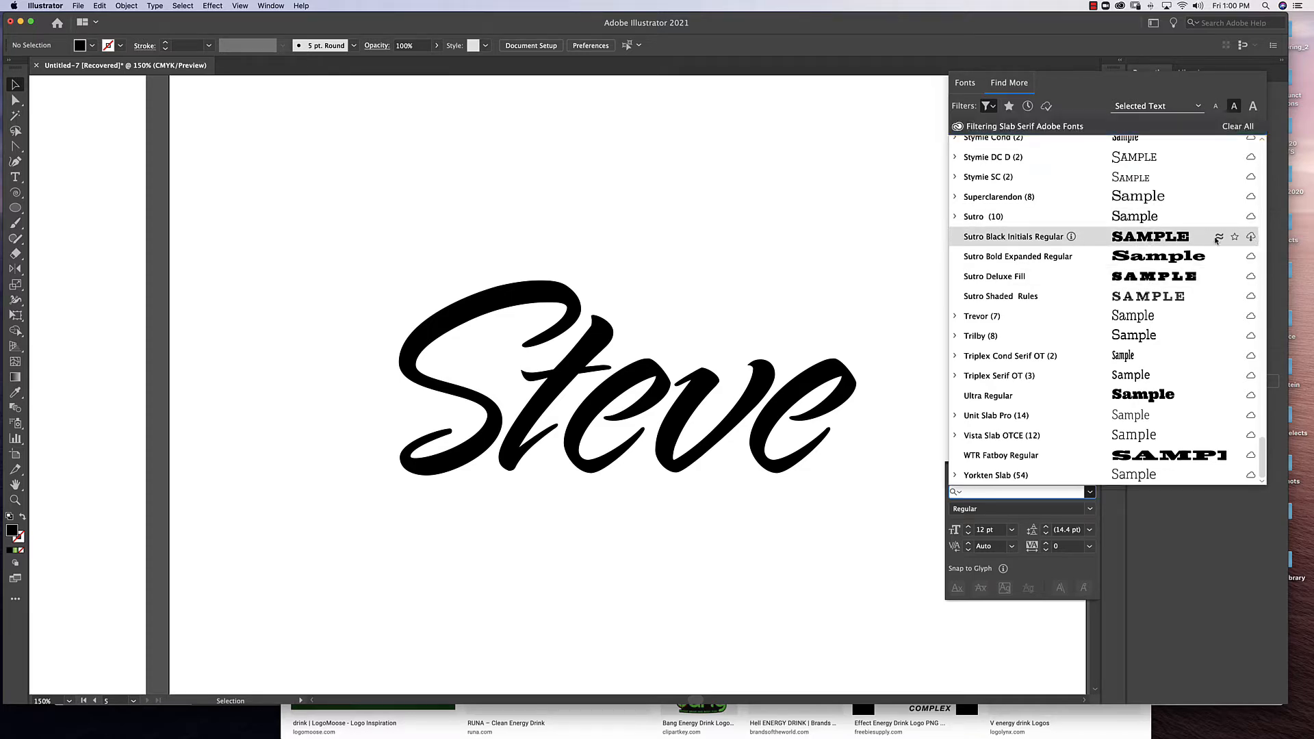
{"action": "left_click", "coordinate": [1251, 237]}
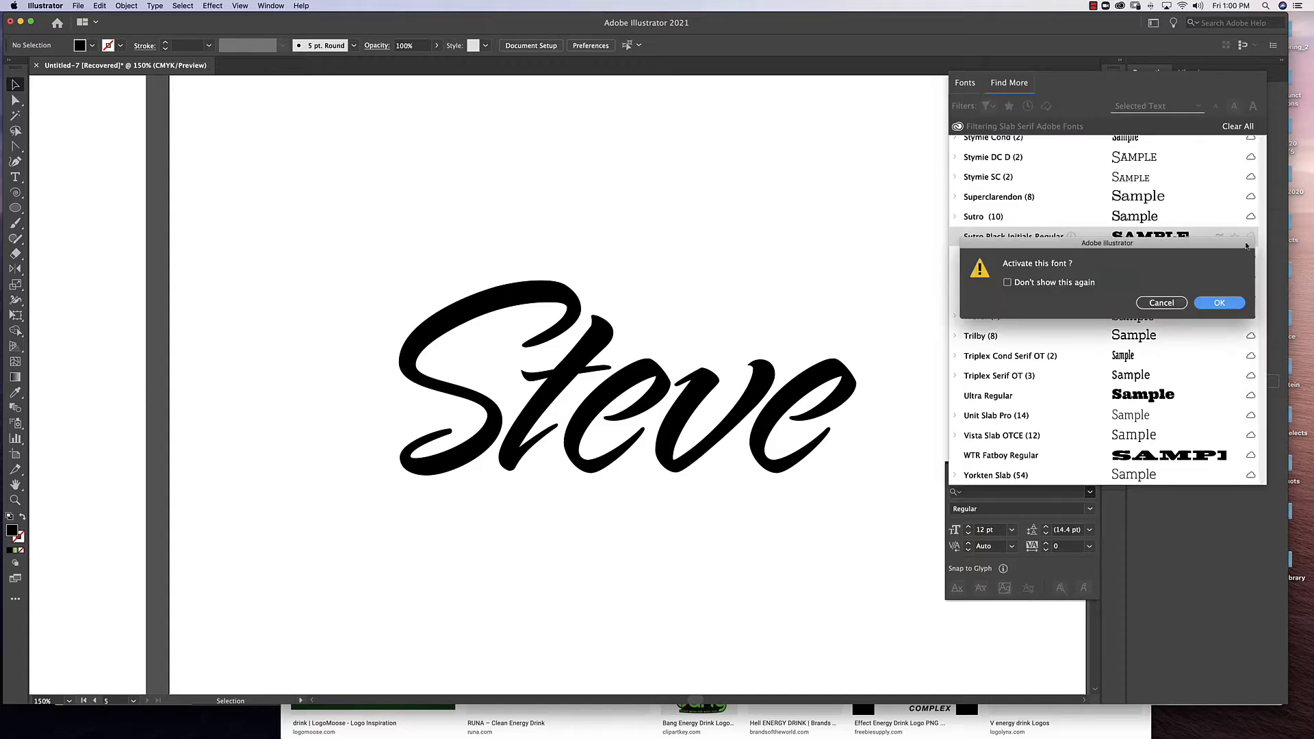
{"action": "left_click", "coordinate": [1218, 303]}
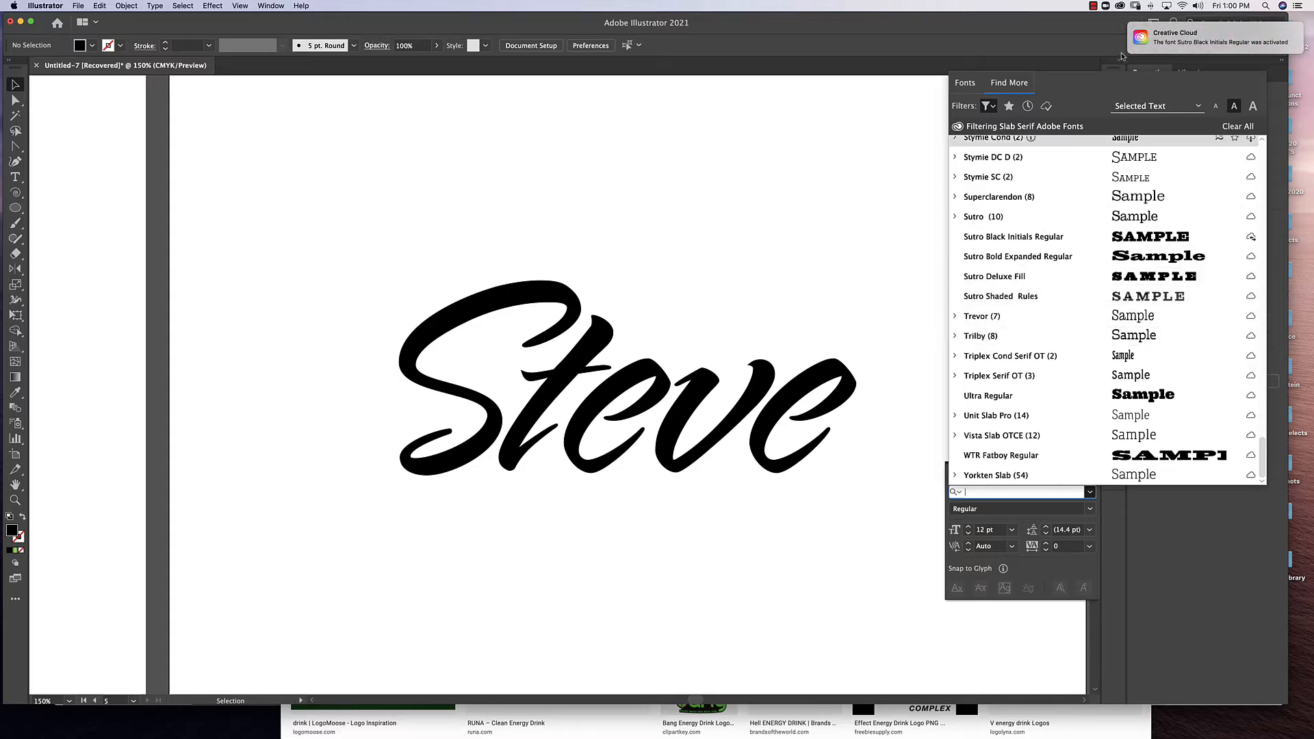
Apply the Sutro Black Initials font to the name text.
{"action": "left_click", "coordinate": [762, 383]}
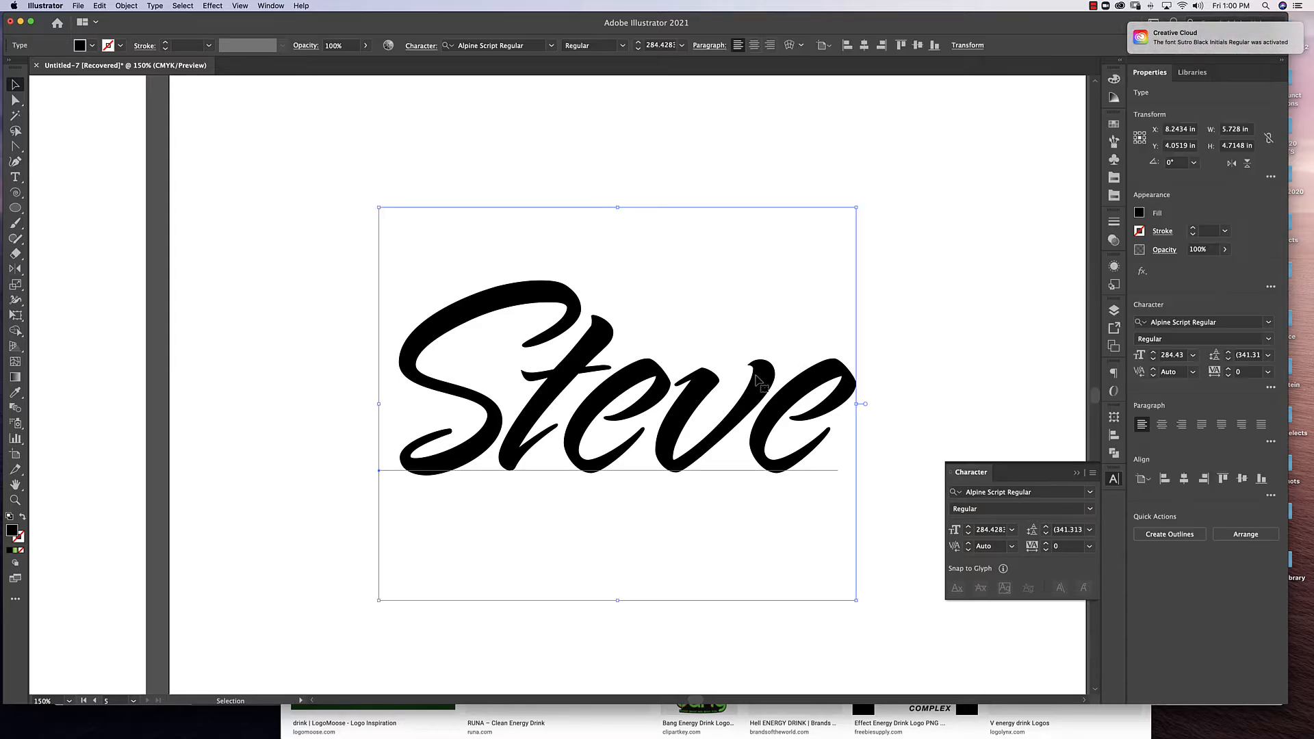
{"action": "left_click", "coordinate": [1090, 492]}
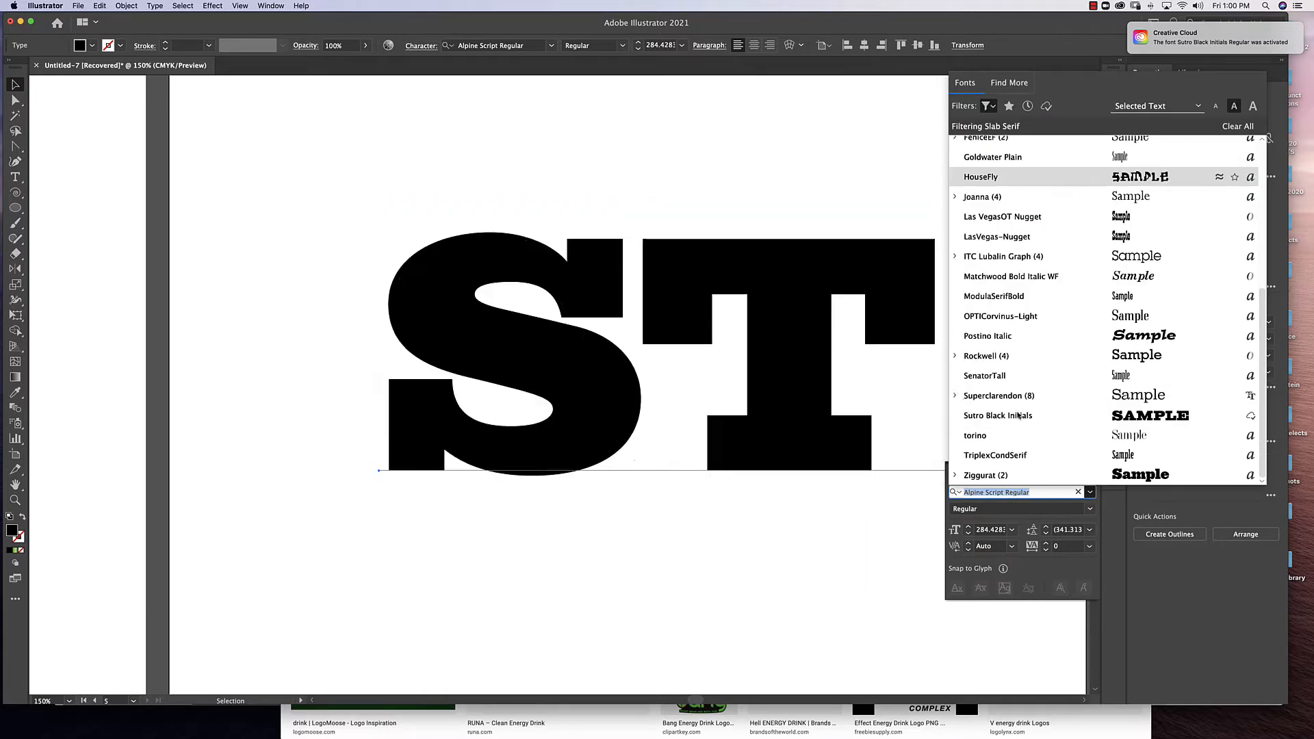
{"action": "left_click", "coordinate": [986, 415]}
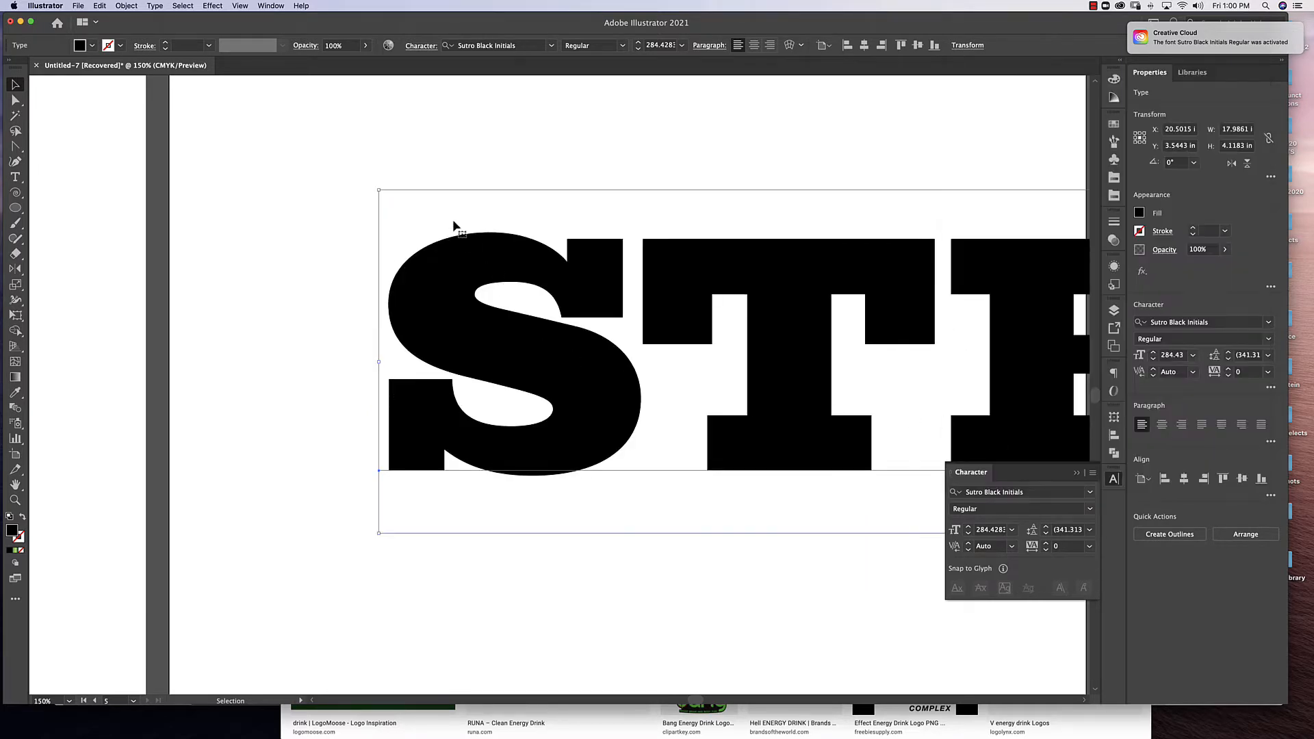
Scale the name text down to about 10.1 in wide and move it so it fits within the artboard.
{"action": "left_click_drag", "start_coordinate": [379, 190], "coordinate": [421, 274]}
{"action": "left_click_drag", "start_coordinate": [870, 340], "coordinate": [417, 352]}
{"action": "key", "text": "super+minus"}
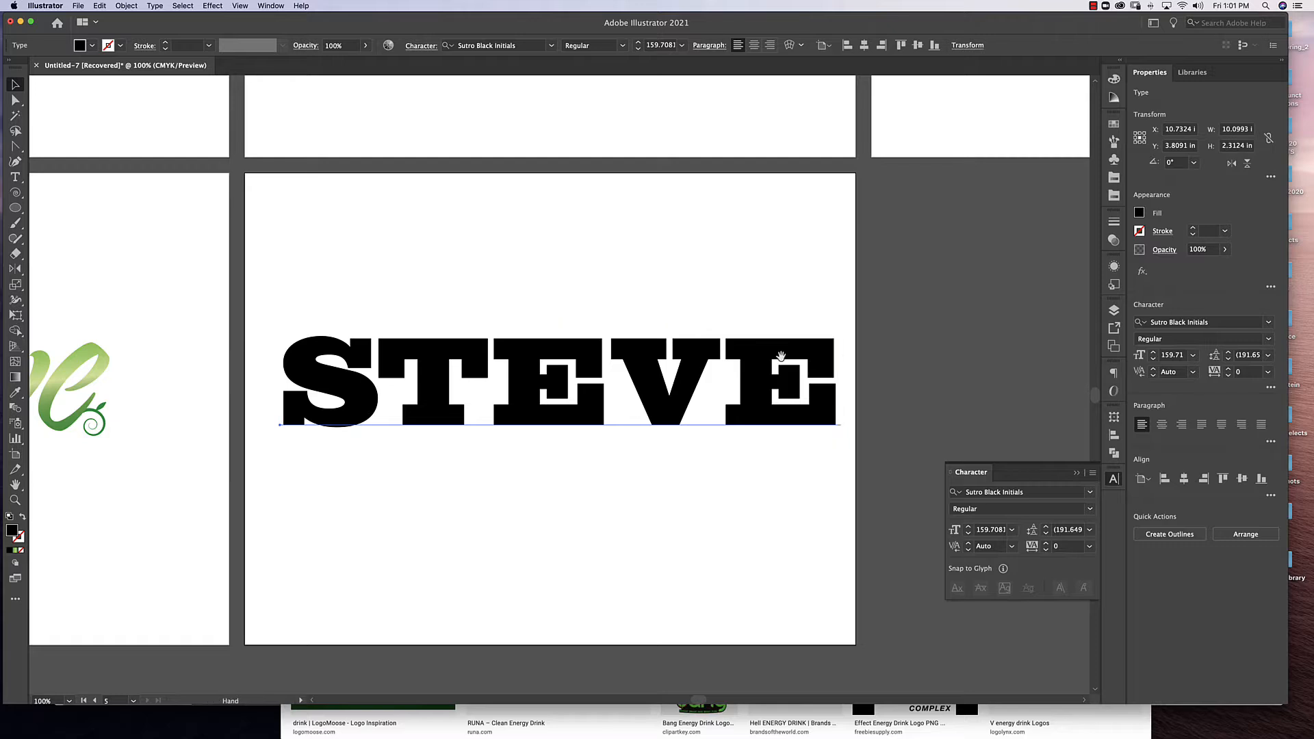
{"action": "left_click_drag", "start_coordinate": [714, 364], "coordinate": [769, 369]}
{"action": "key", "text": "super+plus"}
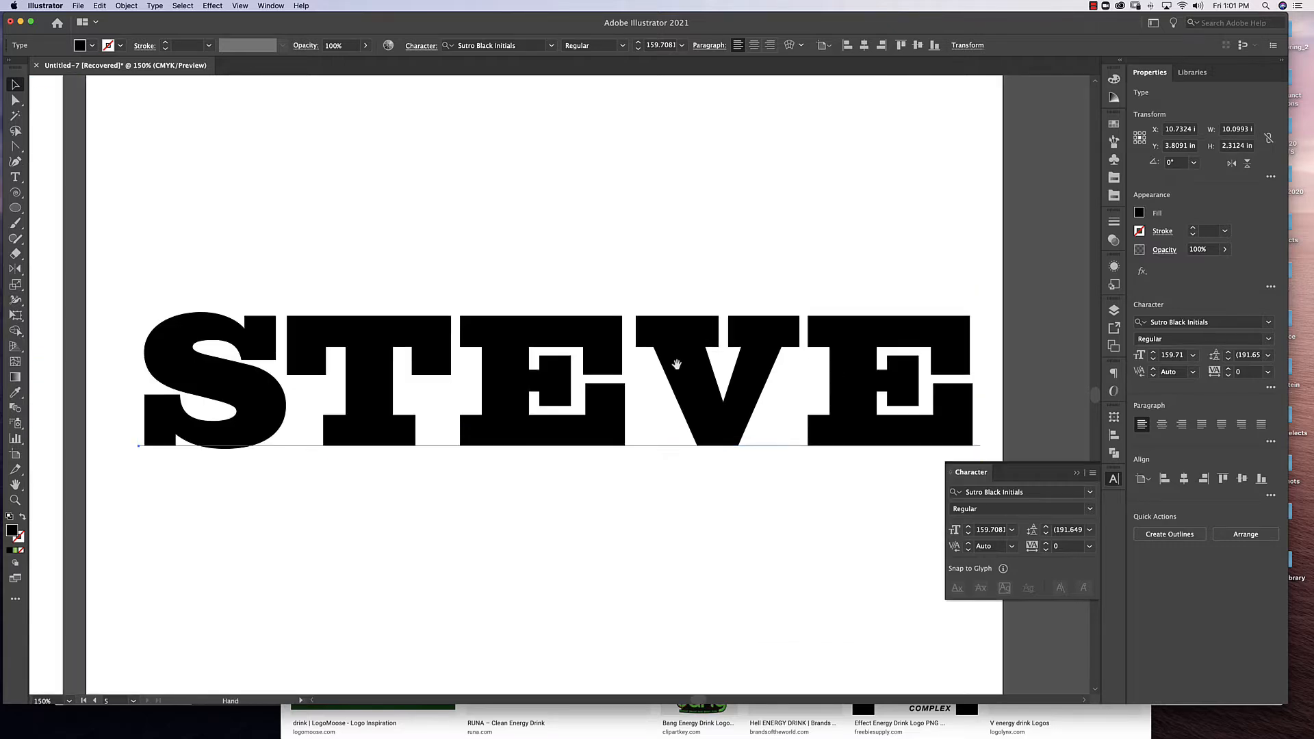
{"action": "left_click_drag", "start_coordinate": [677, 364], "coordinate": [725, 344]}
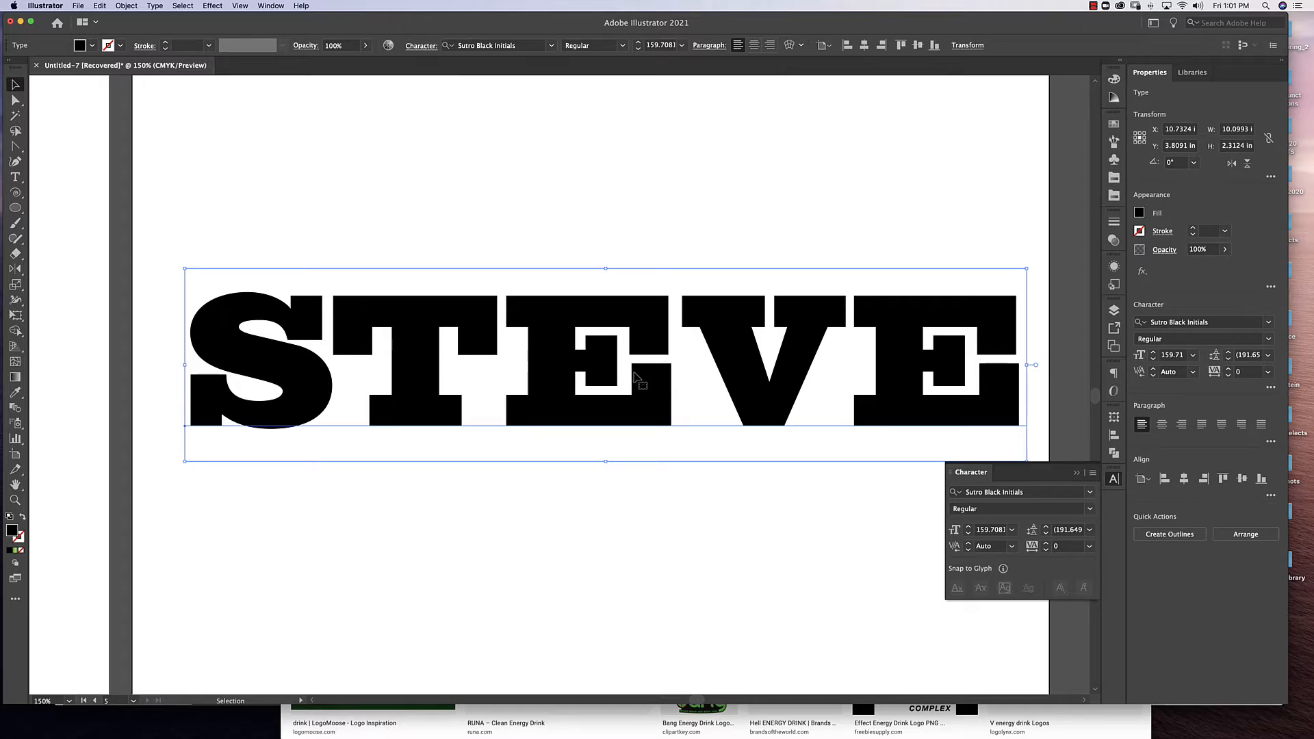
Collapse the Character panel and nudge the name text to about X 10.73 in, Y 3.83 in.
{"action": "left_click", "coordinate": [1077, 473]}
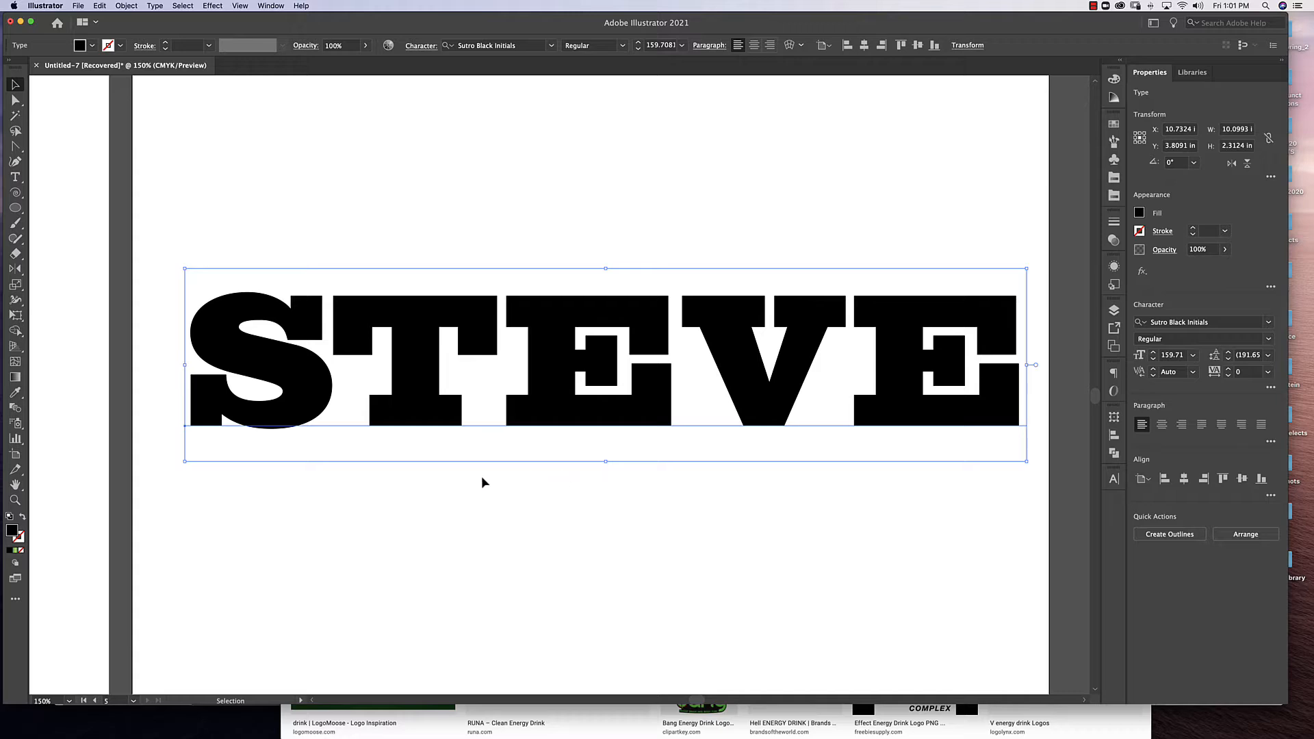
{"action": "mouse_move", "coordinate": [544, 405]}
{"action": "left_mouse_down"}
{"action": "mouse_move", "coordinate": [559, 457]}
{"action": "mouse_move", "coordinate": [540, 402]}
{"action": "left_mouse_up"}
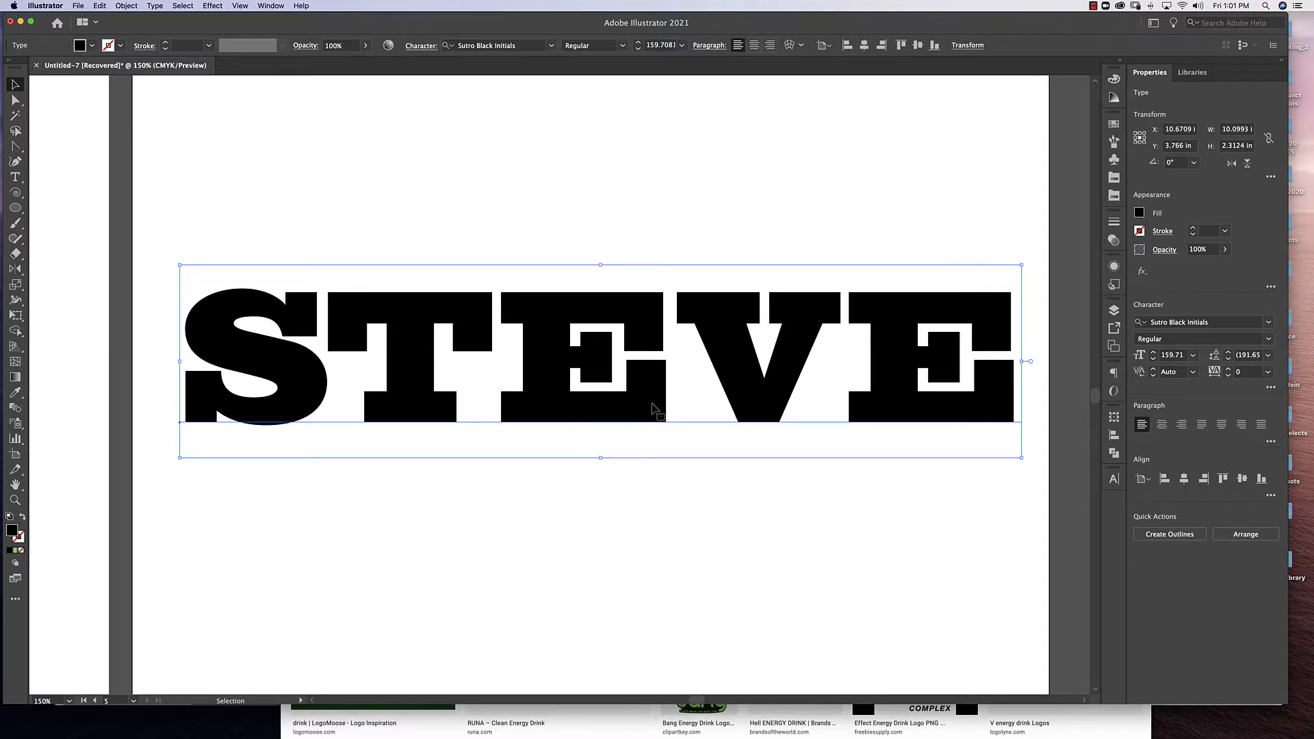
{"action": "left_click_drag", "start_coordinate": [652, 406], "coordinate": [650, 412]}
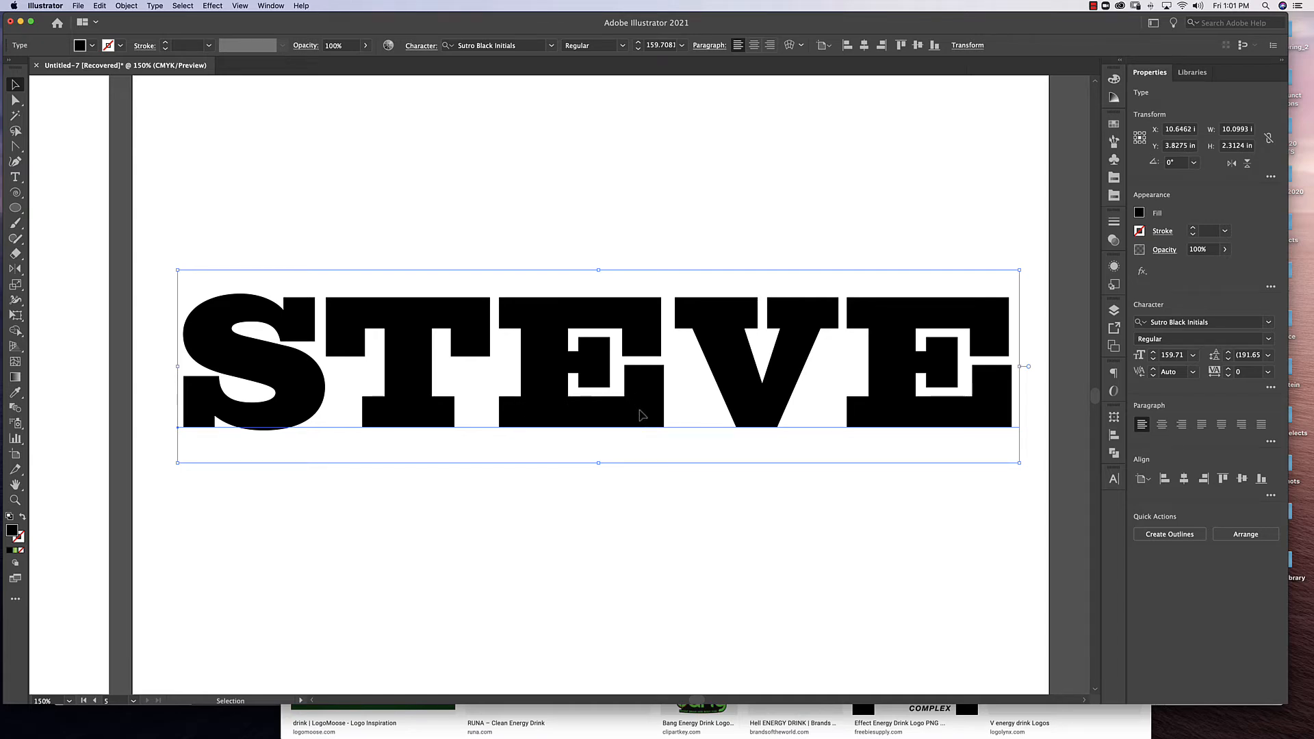
{"action": "mouse_move", "coordinate": [642, 414]}
{"action": "left_mouse_down"}
{"action": "mouse_move", "coordinate": [629, 423]}
{"action": "mouse_move", "coordinate": [644, 411]}
{"action": "left_mouse_up"}
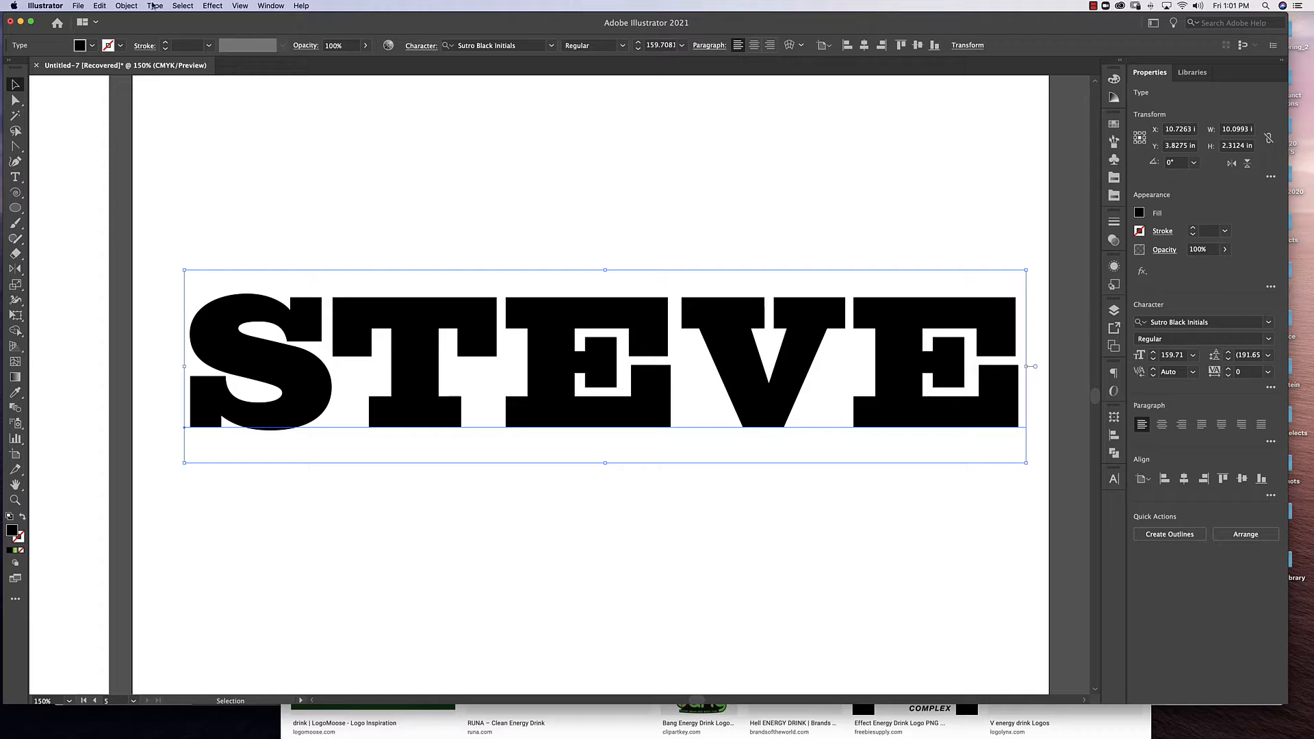
Convert the name text to outlines and move the lettering to about X 10.54 in, Y 4.05 in.
{"action": "left_click", "coordinate": [154, 6]}
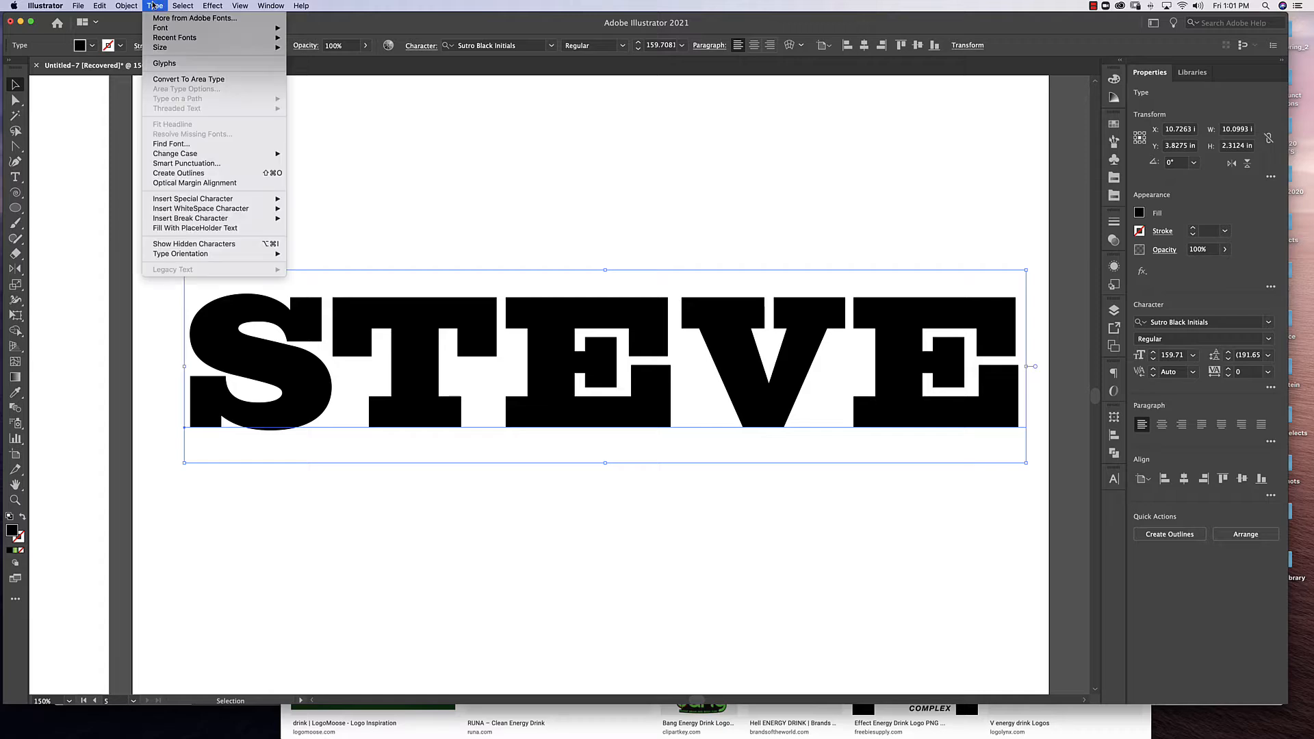
{"action": "left_click", "coordinate": [179, 173]}
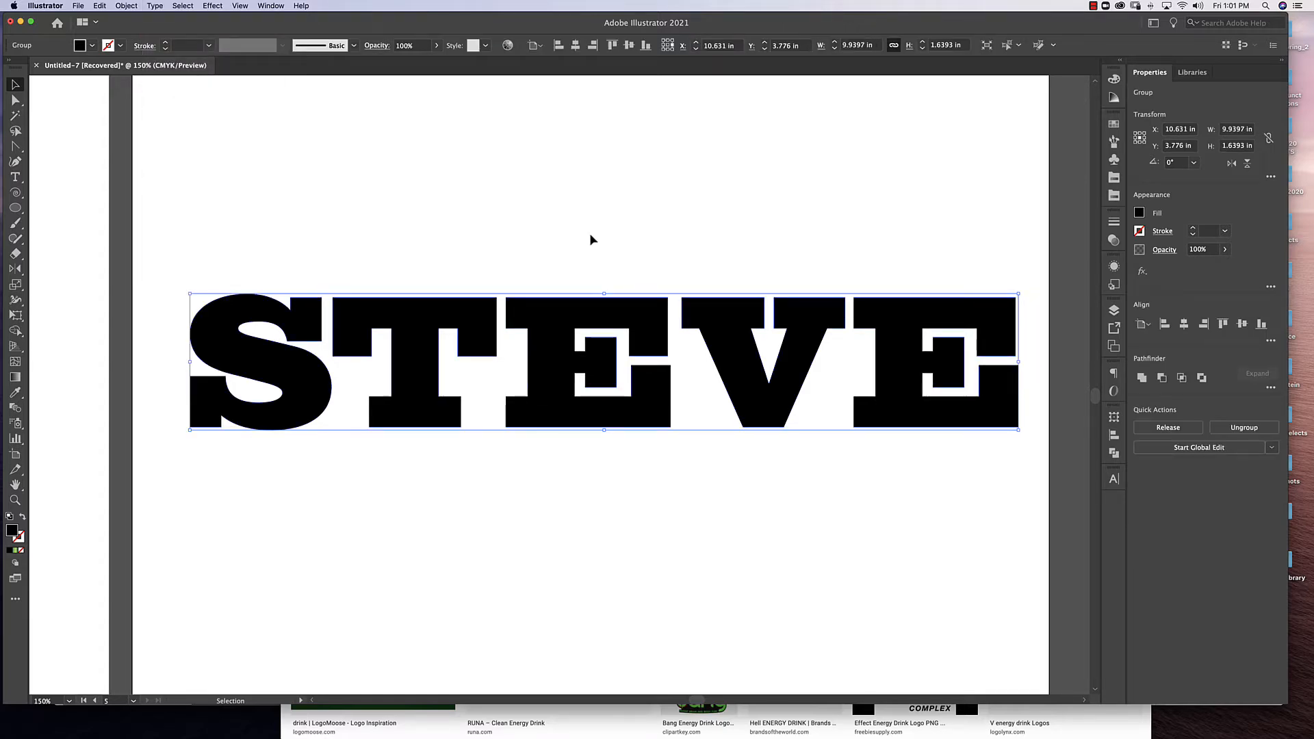
{"action": "left_click_drag", "start_coordinate": [554, 358], "coordinate": [546, 383]}
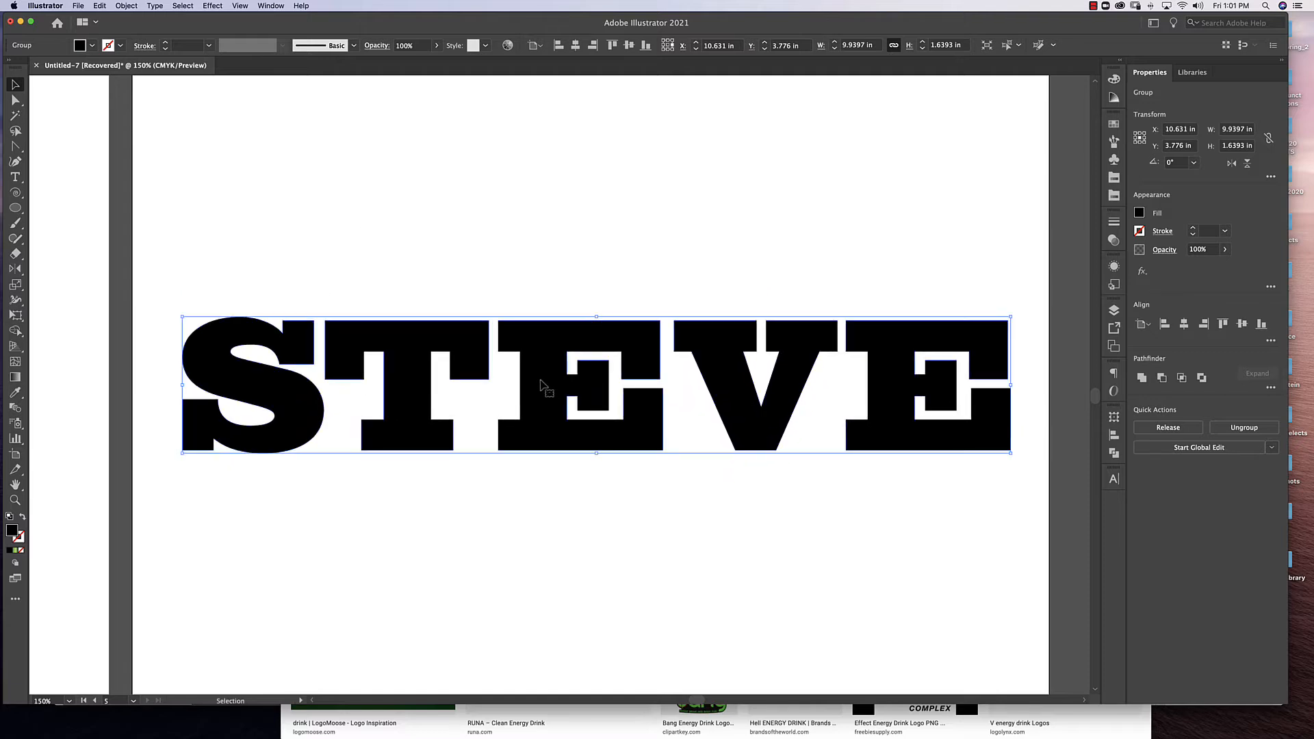
Ungroup the outlined lettering, try moving a single letter upward on its own, and undo that test move.
{"action": "left_click", "coordinate": [126, 5]}
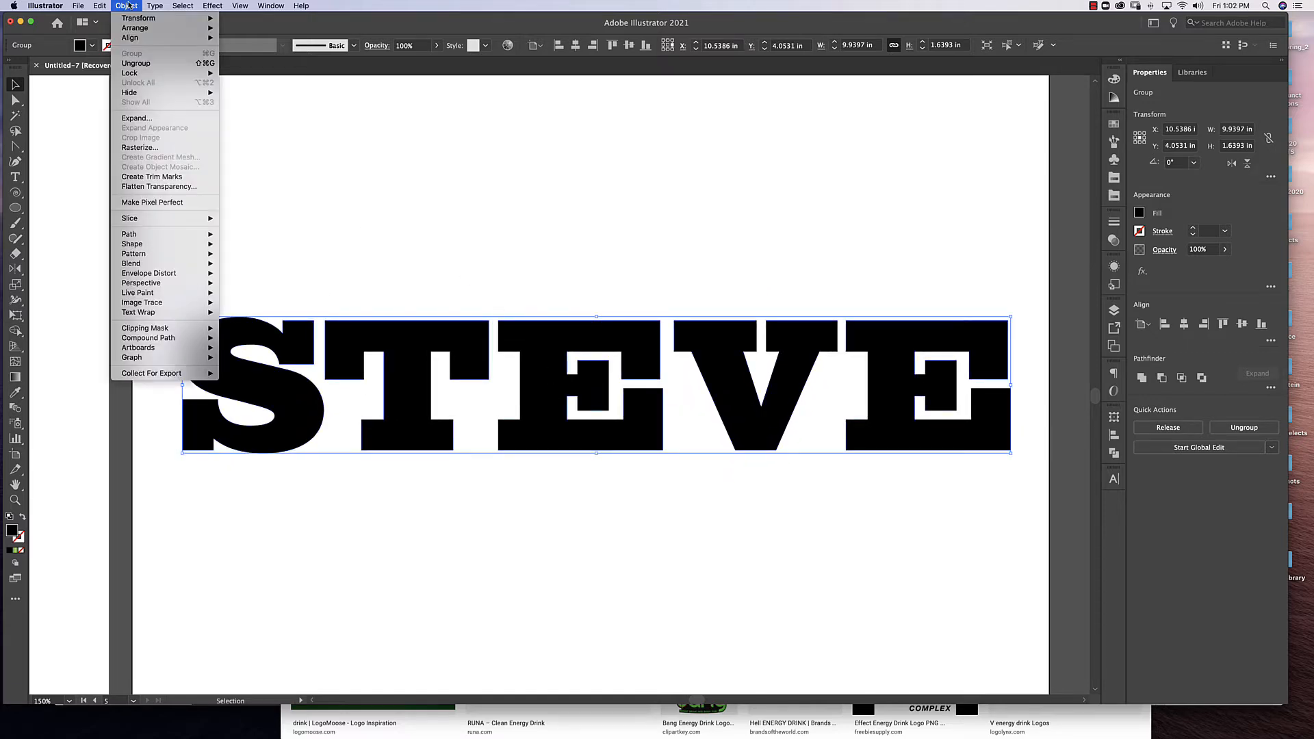
{"action": "left_click", "coordinate": [138, 65]}
{"action": "left_click", "coordinate": [660, 229]}
{"action": "left_click_drag", "start_coordinate": [653, 356], "coordinate": [646, 272]}
{"action": "key", "text": "super+z"}
{"action": "left_click", "coordinate": [680, 247]}
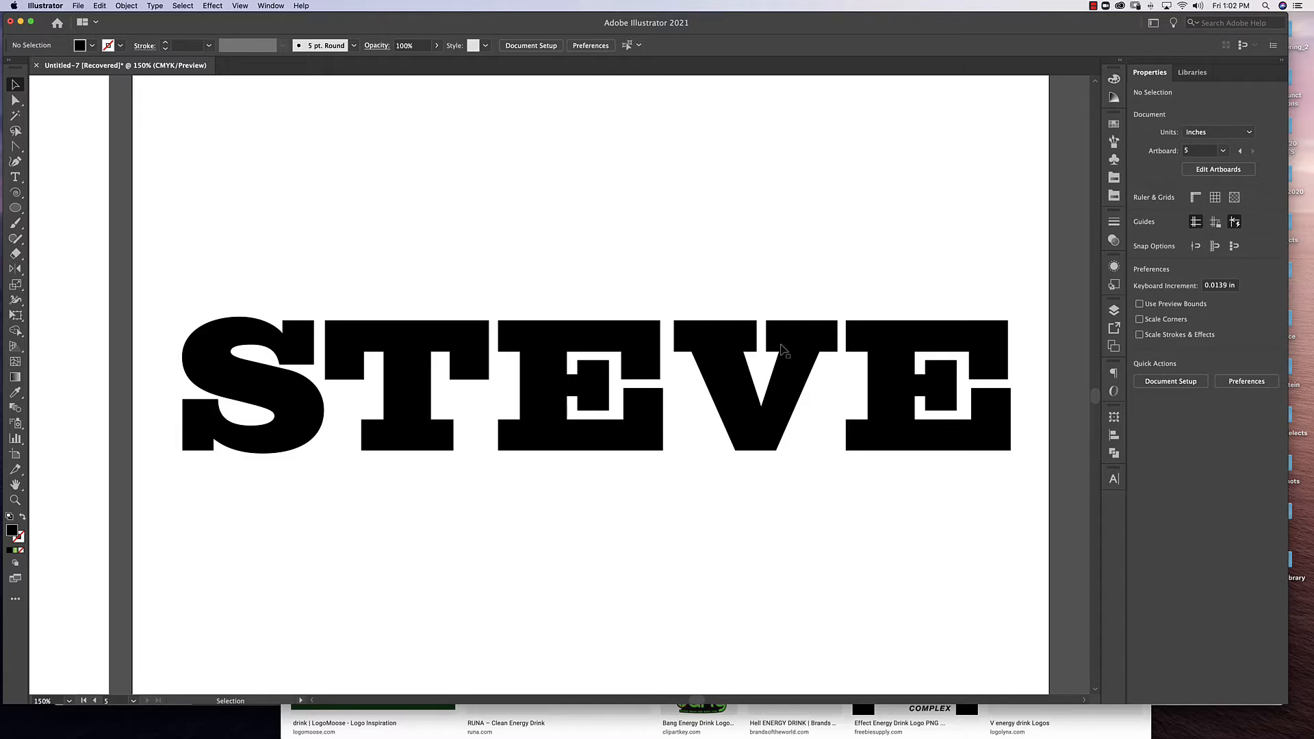
Show the Pathfinder commands detached from their docked group, floating above the lettering.
{"action": "scroll", "coordinate": [784, 350], "scroll_direction": "up", "scroll_amount": 2}
{"action": "scroll", "coordinate": [835, 346], "scroll_direction": "right", "scroll_amount": 10}
{"action": "scroll", "coordinate": [836, 347], "scroll_direction": "up", "scroll_amount": 2}
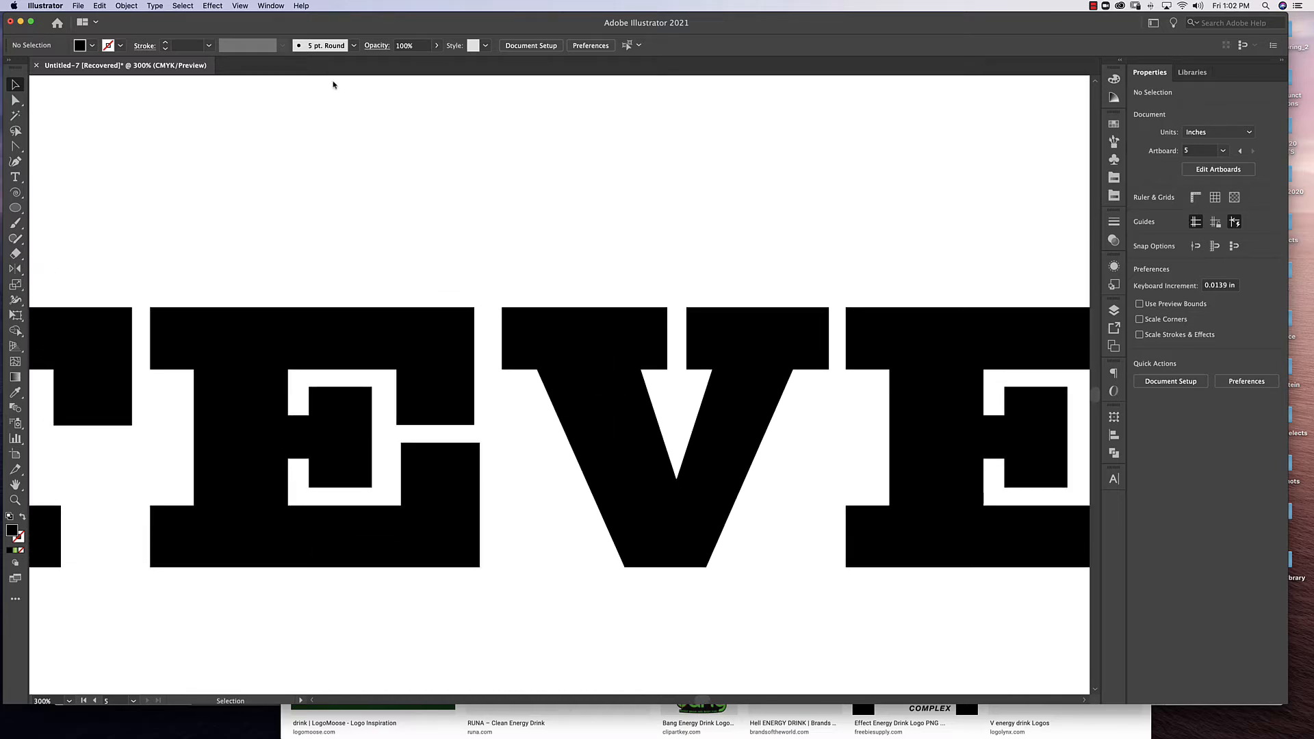
{"action": "left_click", "coordinate": [271, 5]}
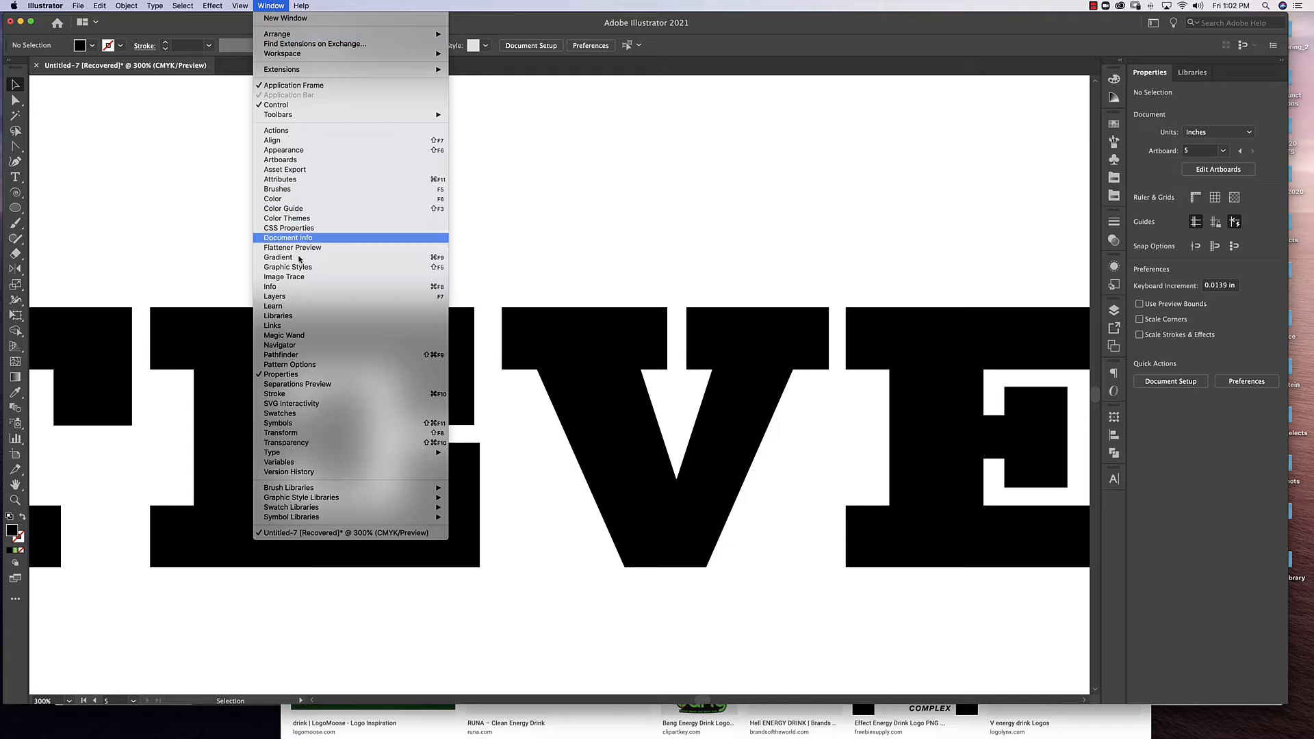
{"action": "left_click", "coordinate": [384, 354]}
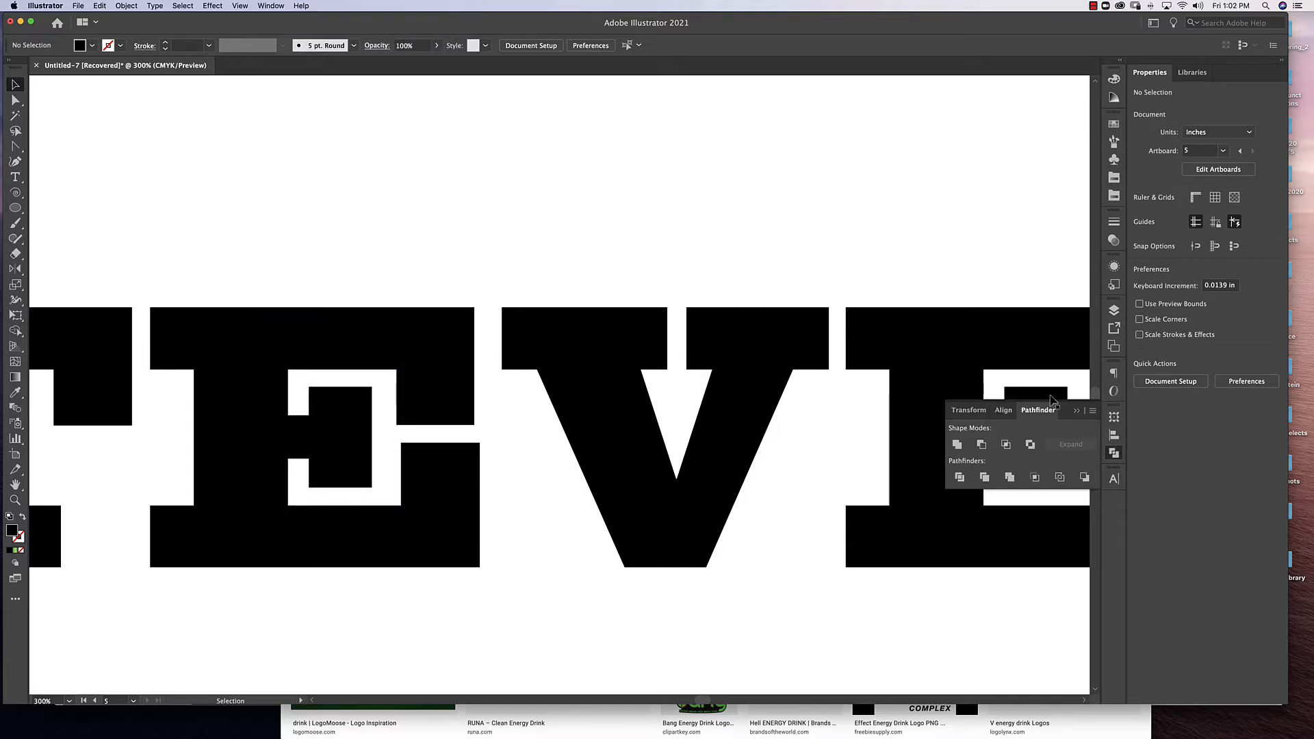
{"action": "left_click_drag", "start_coordinate": [1041, 412], "coordinate": [391, 107]}
{"action": "left_click", "coordinate": [1077, 411]}
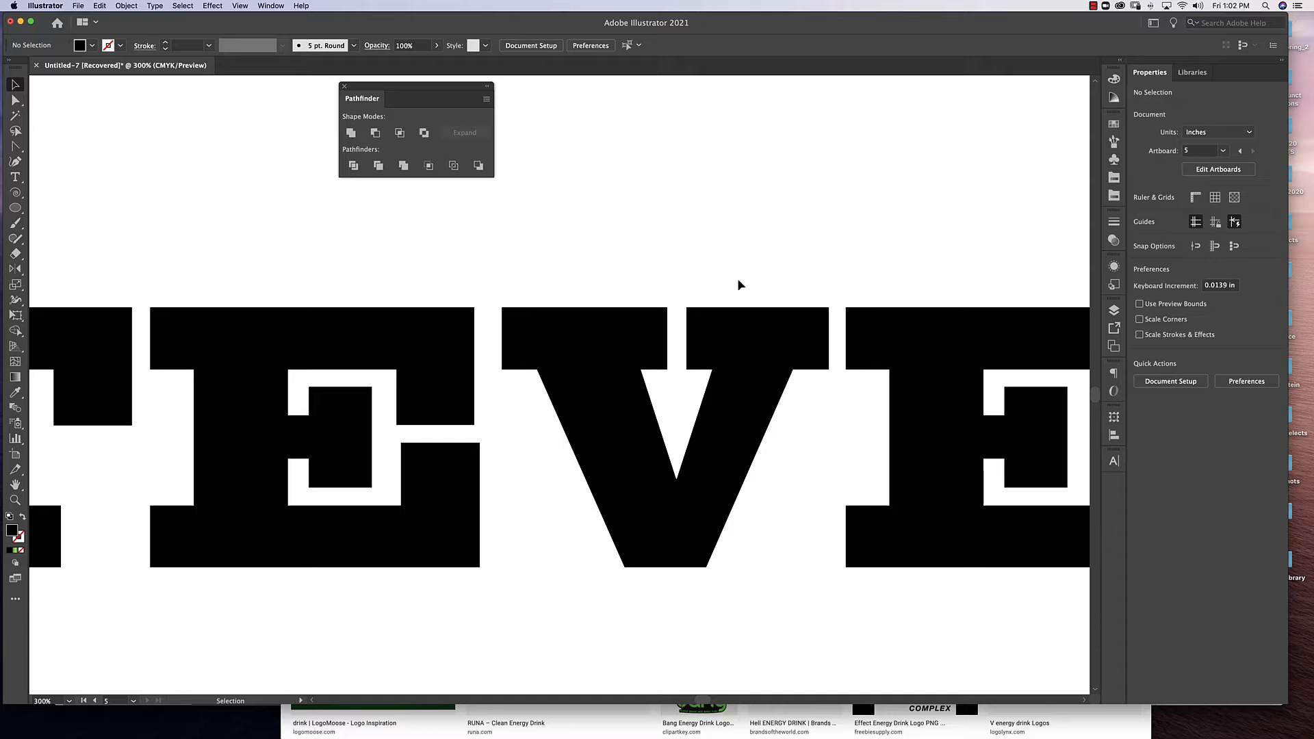
Draw a rectangle about 0.55 in wide and 0.11 in high filling the open gap in the first E.
{"action": "key", "text": "super+="}
{"action": "key", "text": "super+="}
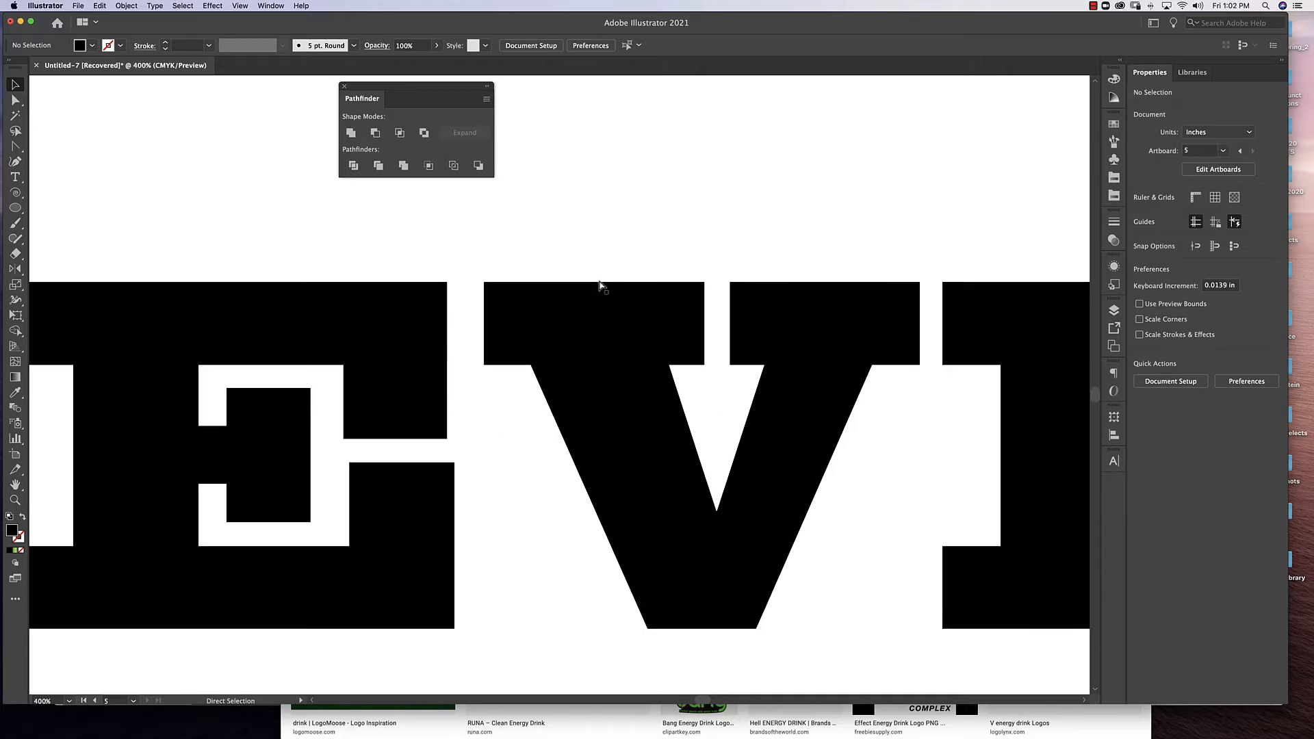
{"action": "left_click_drag", "start_coordinate": [433, 391], "coordinate": [743, 336]}
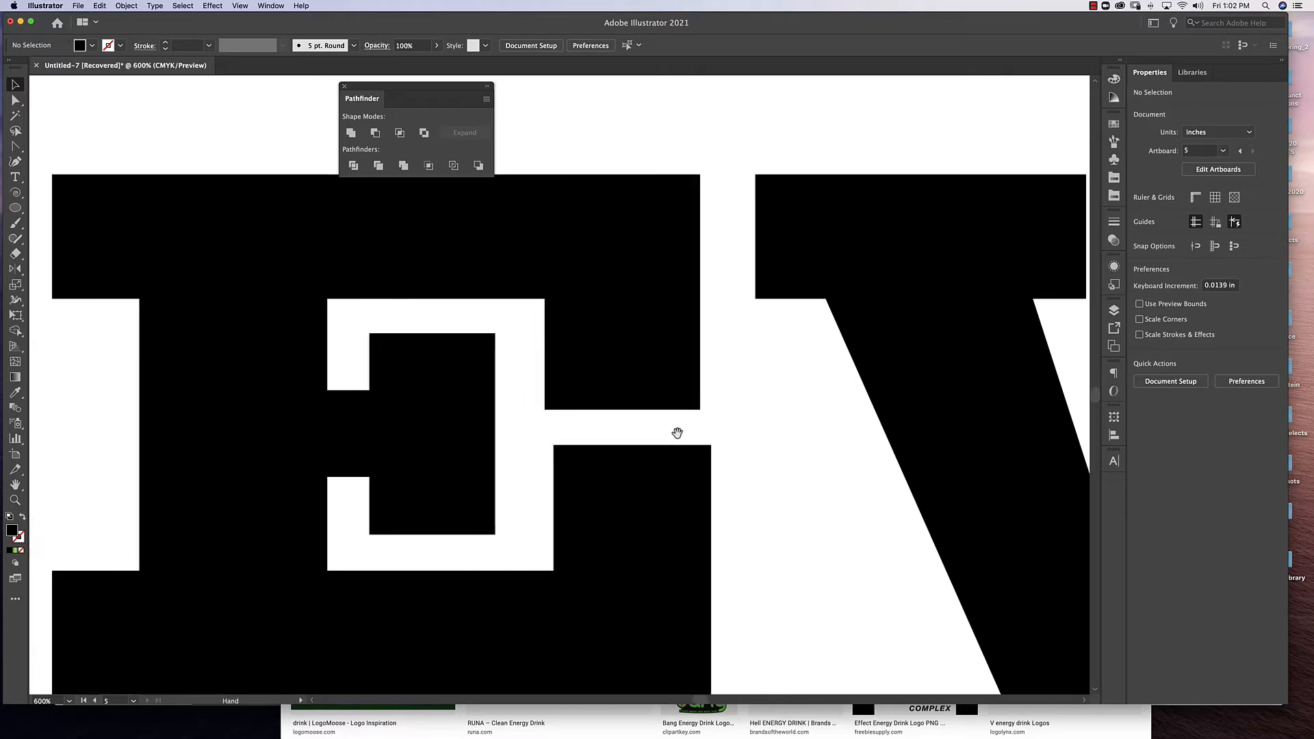
{"action": "left_click_drag", "start_coordinate": [678, 434], "coordinate": [660, 382]}
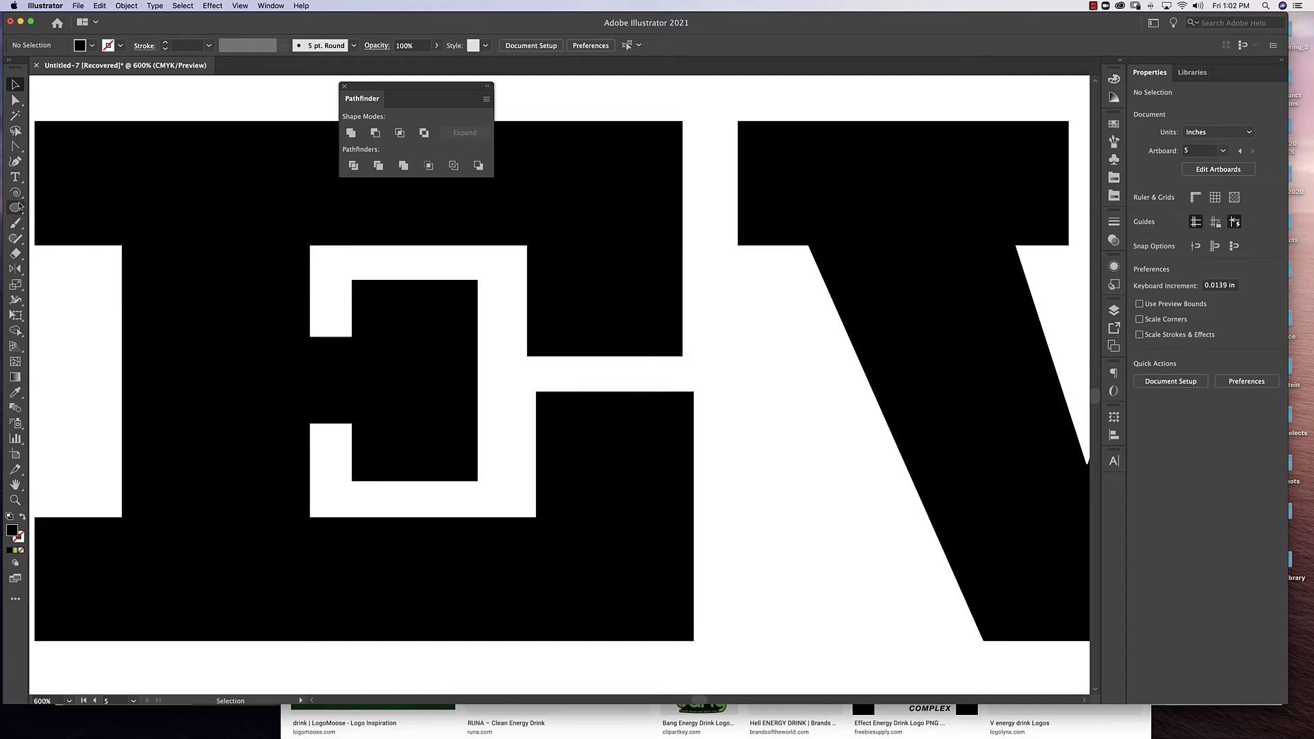
{"action": "left_click_drag", "start_coordinate": [15, 209], "coordinate": [68, 208]}
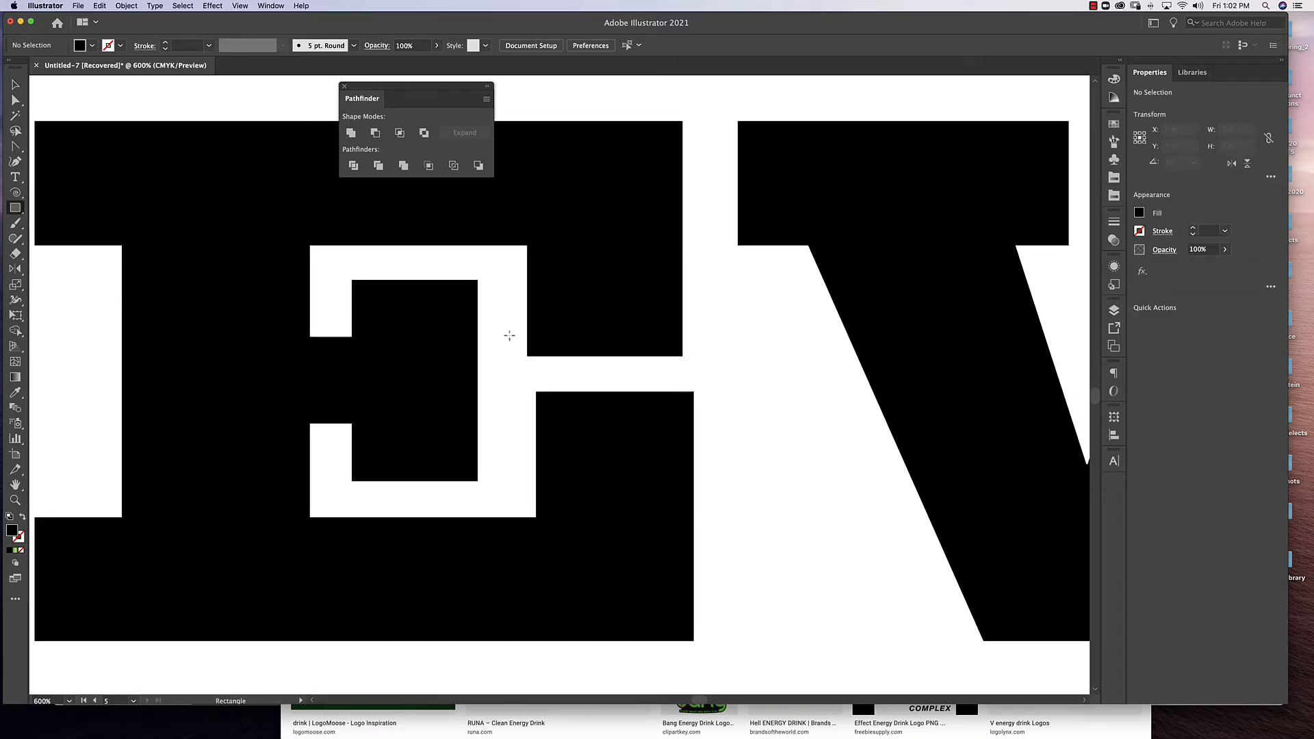
{"action": "left_click", "coordinate": [525, 355]}
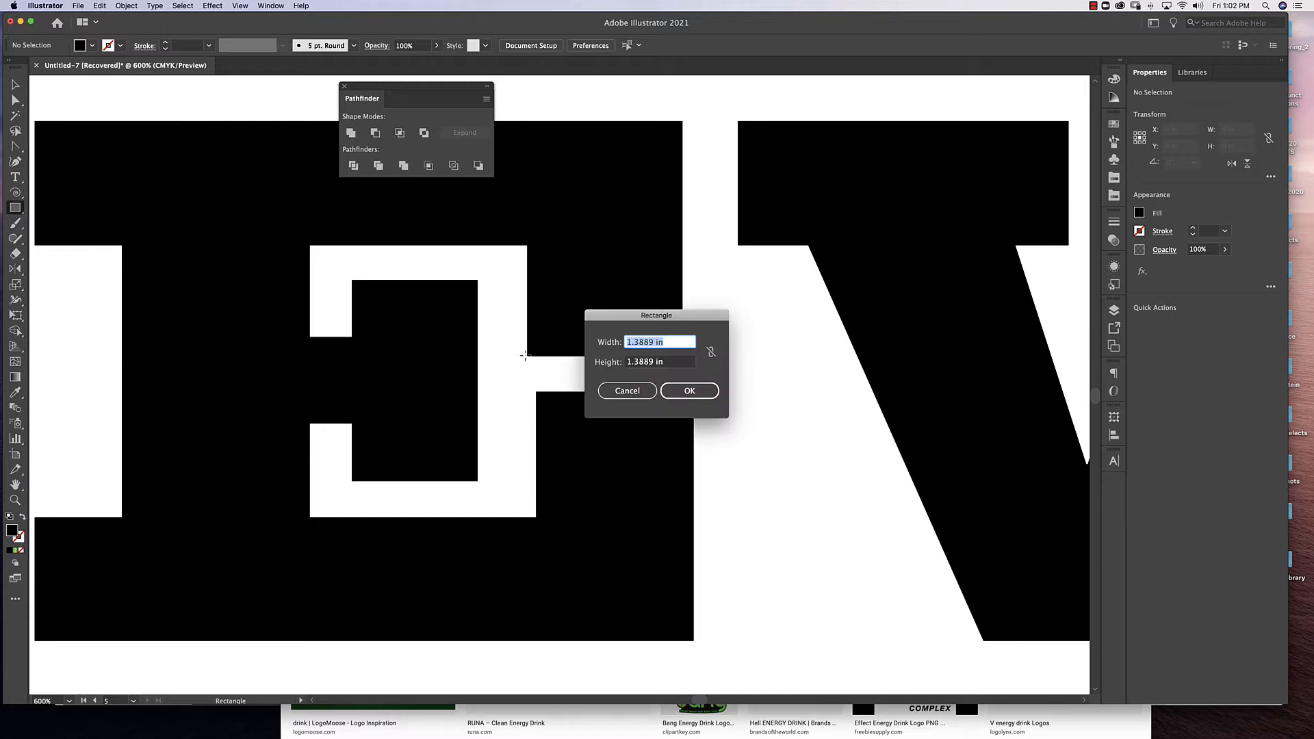
{"action": "left_click", "coordinate": [627, 391]}
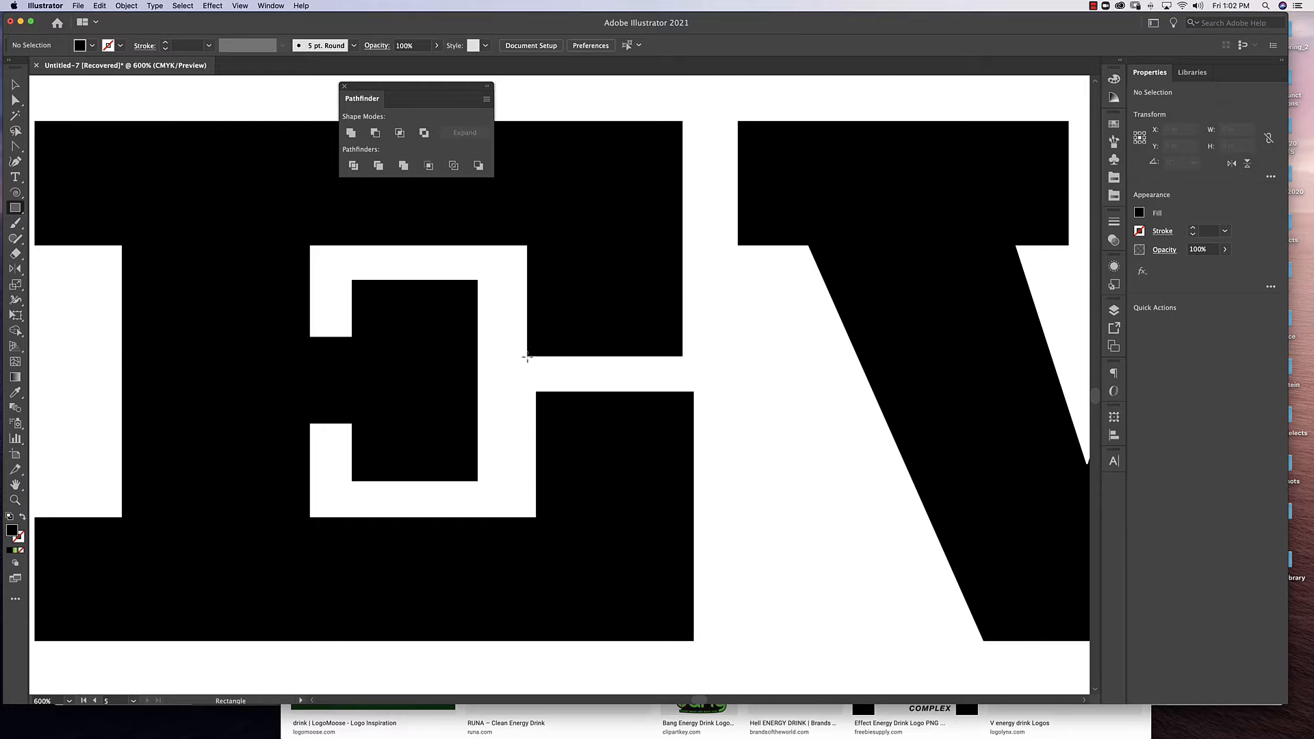
{"action": "left_click_drag", "start_coordinate": [527, 356], "coordinate": [710, 393]}
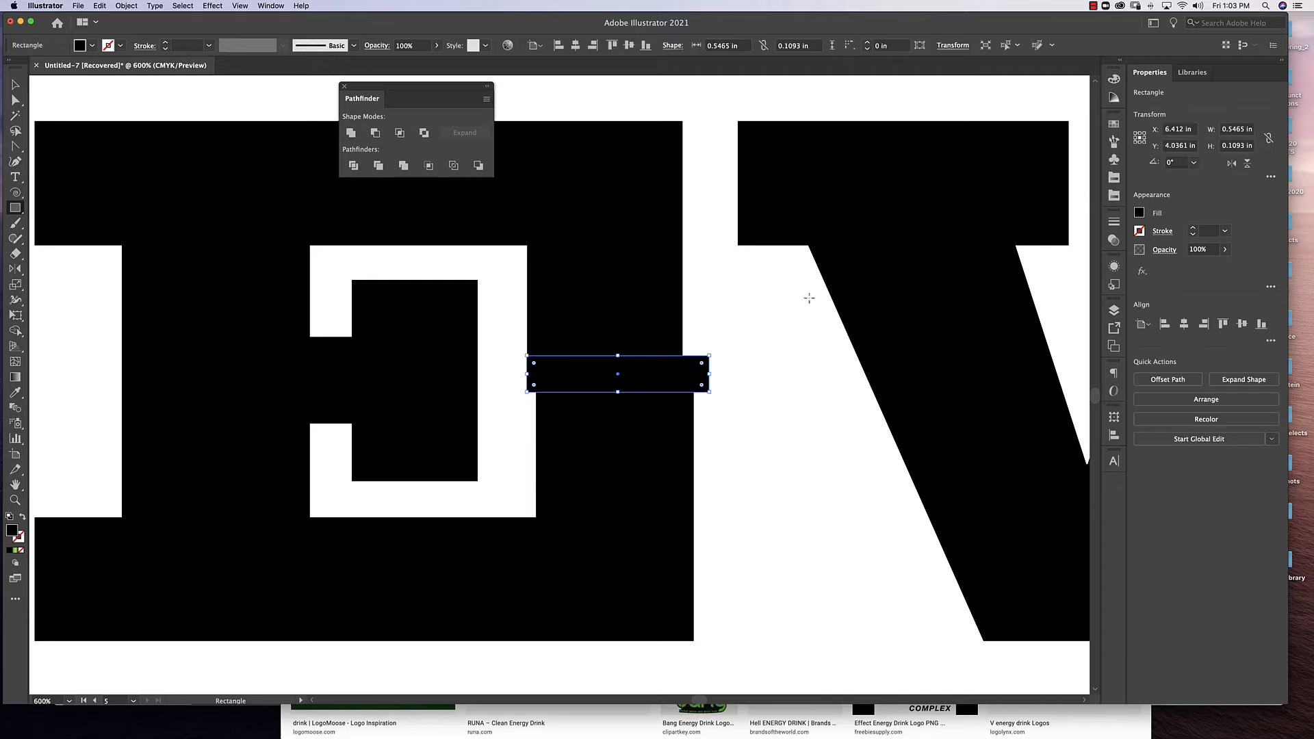
Fill the rectangle with a red swatch.
{"action": "left_click", "coordinate": [1114, 125]}
{"action": "left_click", "coordinate": [1030, 179]}
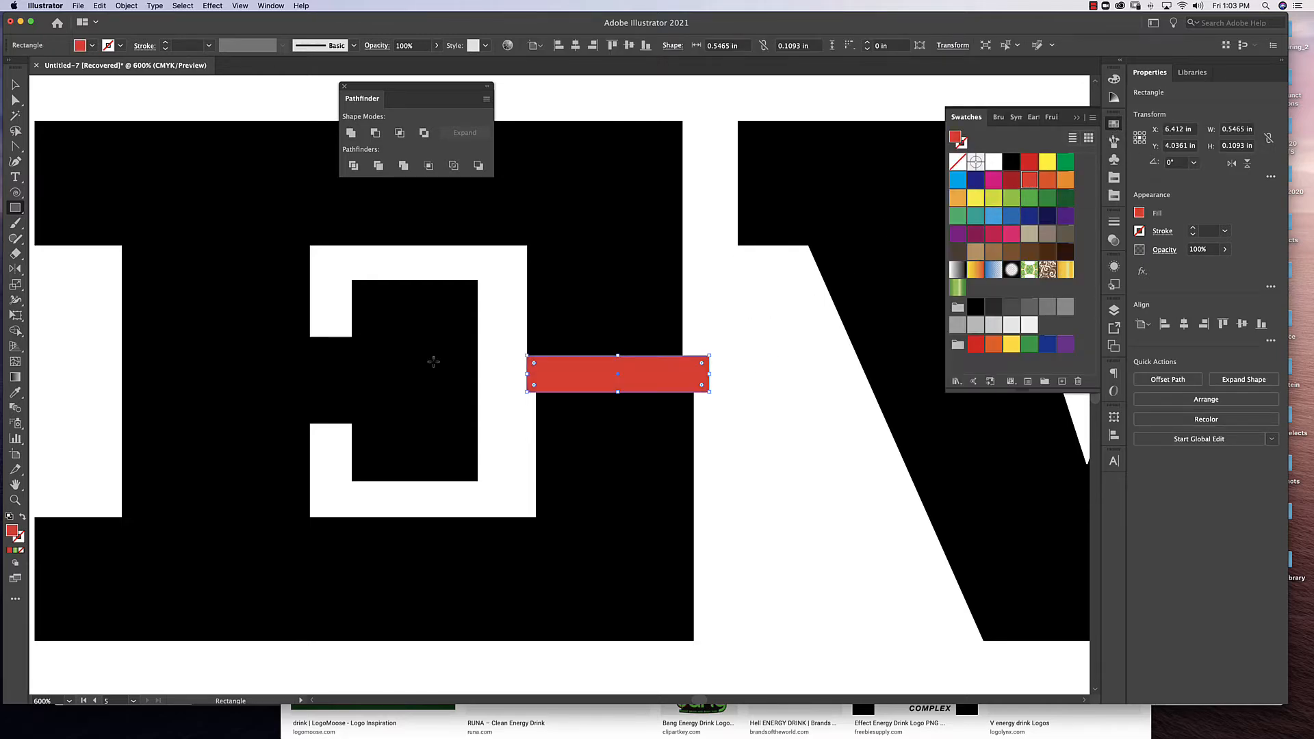
{"action": "key", "text": "v"}
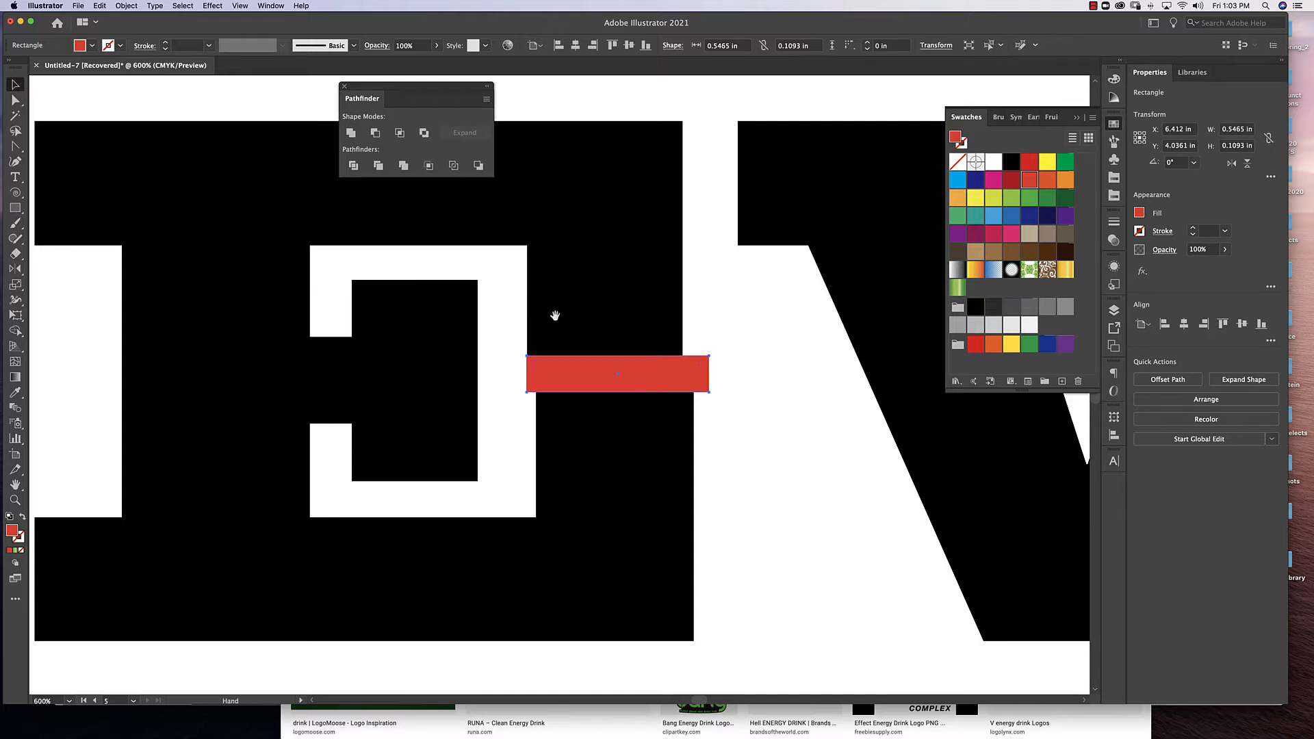
Shift the red bar onto the stem and middle arm of the first E and widen it to about 1.22 in.
{"action": "left_click_drag", "start_coordinate": [554, 314], "coordinate": [753, 347]}
{"action": "key", "text": "super+minus"}
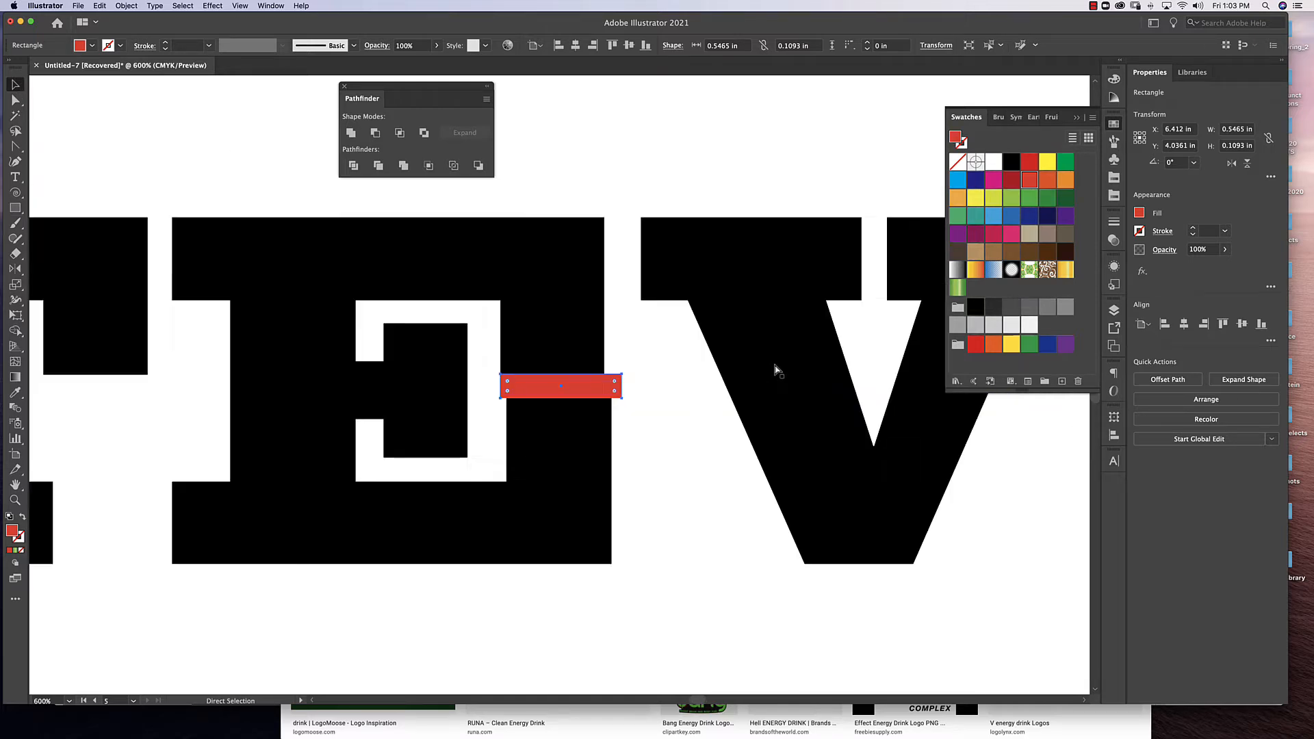
{"action": "left_click_drag", "start_coordinate": [730, 479], "coordinate": [1006, 488]}
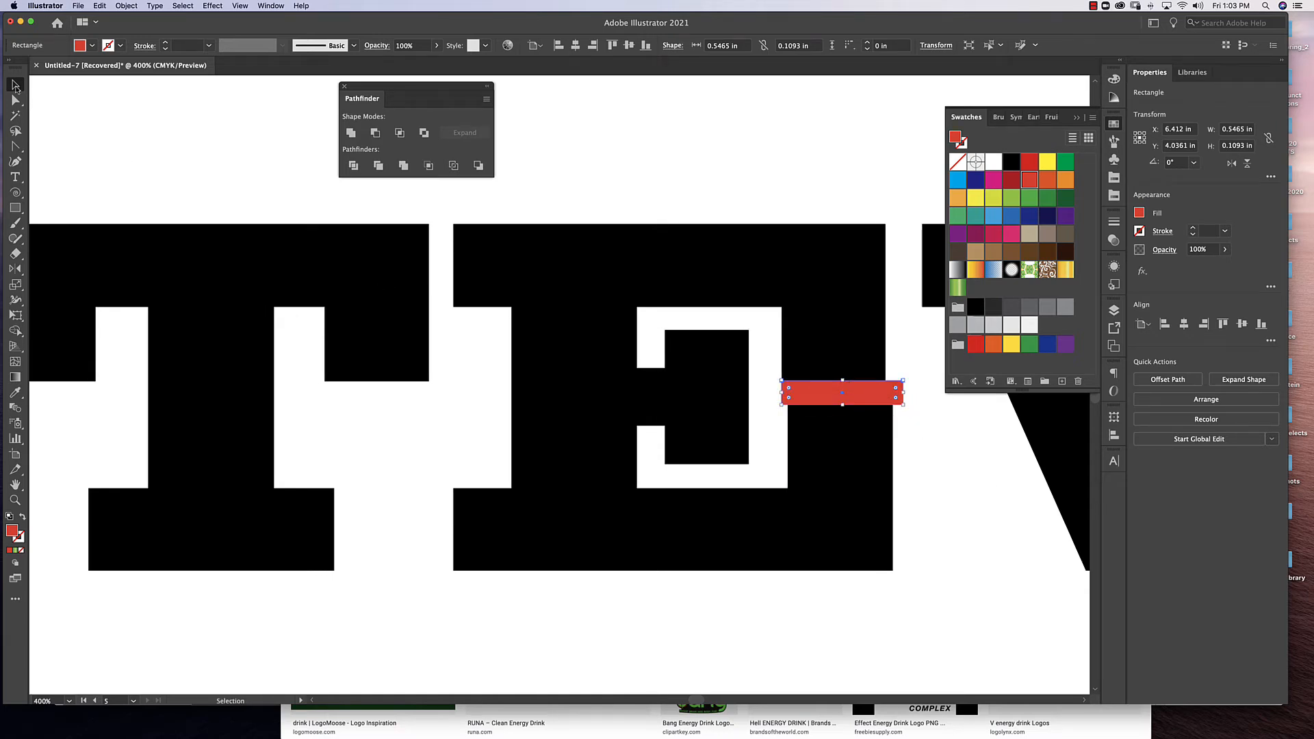
{"action": "left_click", "coordinate": [1006, 436]}
{"action": "mouse_move", "coordinate": [860, 395]}
{"action": "left_mouse_down"}
{"action": "mouse_move", "coordinate": [496, 393]}
{"action": "mouse_move", "coordinate": [616, 373]}
{"action": "mouse_move", "coordinate": [840, 409]}
{"action": "left_mouse_up"}
Copy the red bar across the stem of the T at the same height and shorten it to about 0.83 in.
{"action": "key", "text": "space"}
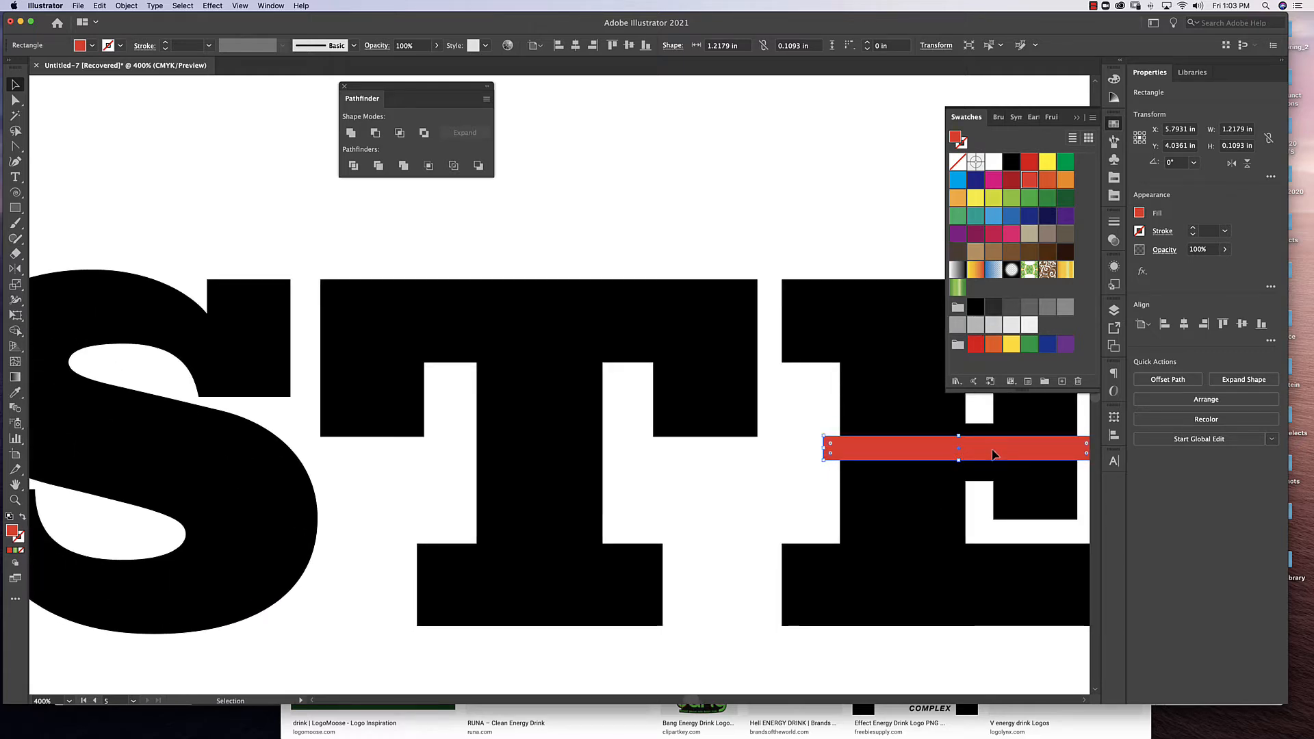
{"action": "left_click_drag", "start_coordinate": [994, 452], "coordinate": [613, 434]}
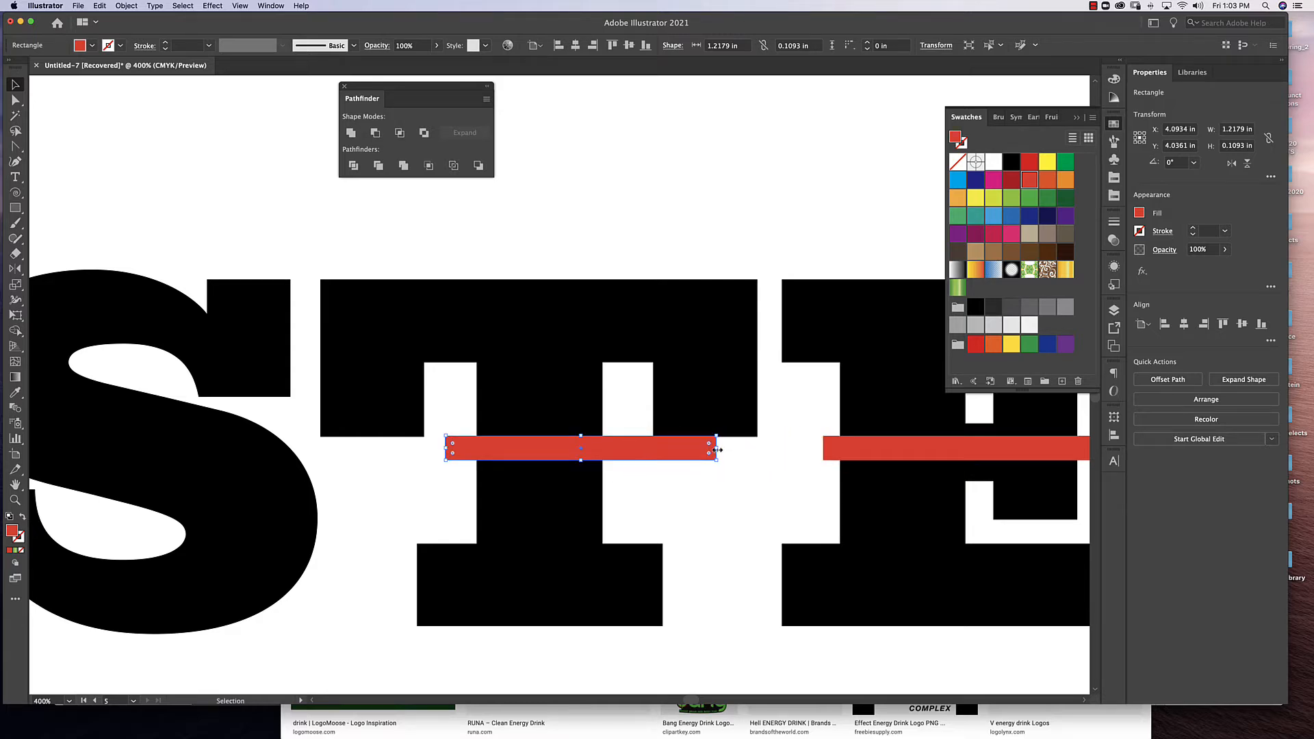
{"action": "left_click_drag", "start_coordinate": [717, 450], "coordinate": [630, 450]}
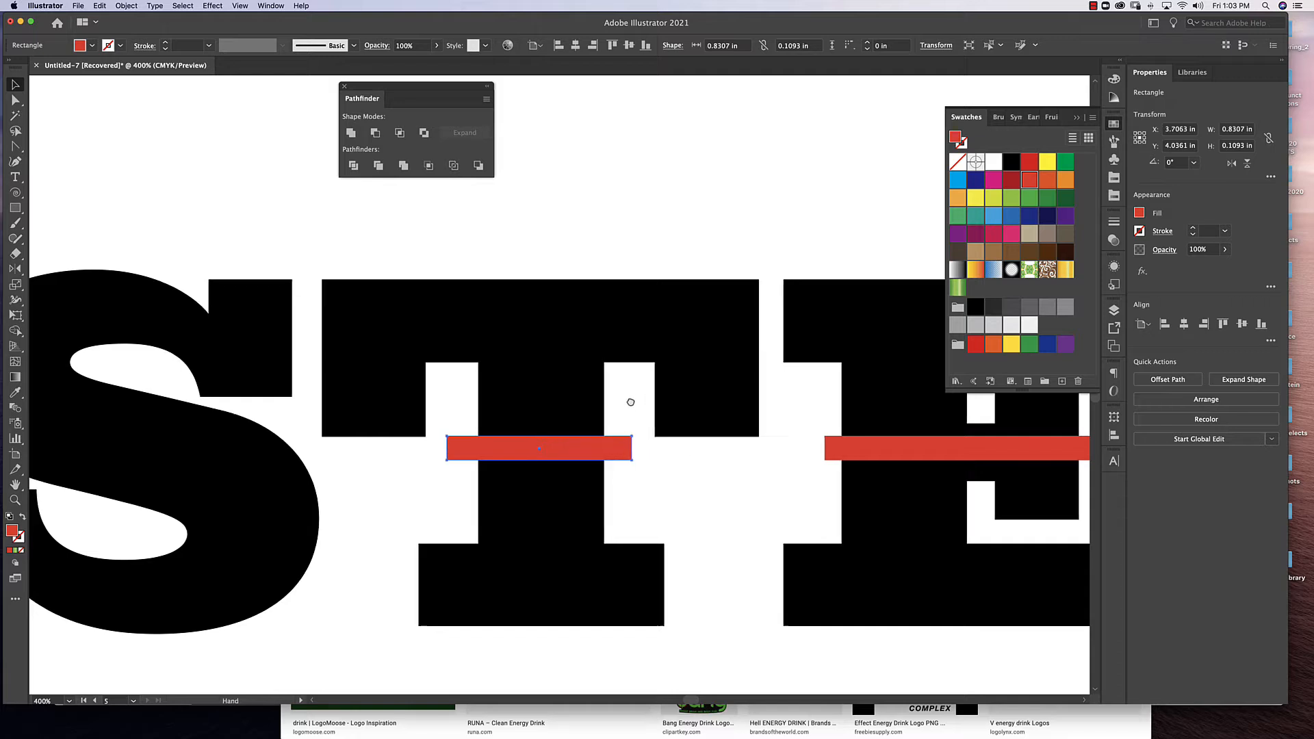
Copy the T's red bar onto the S at the same height and widen it to about 1.70 in, spanning the letter.
{"action": "left_click_drag", "start_coordinate": [631, 401], "coordinate": [934, 413]}
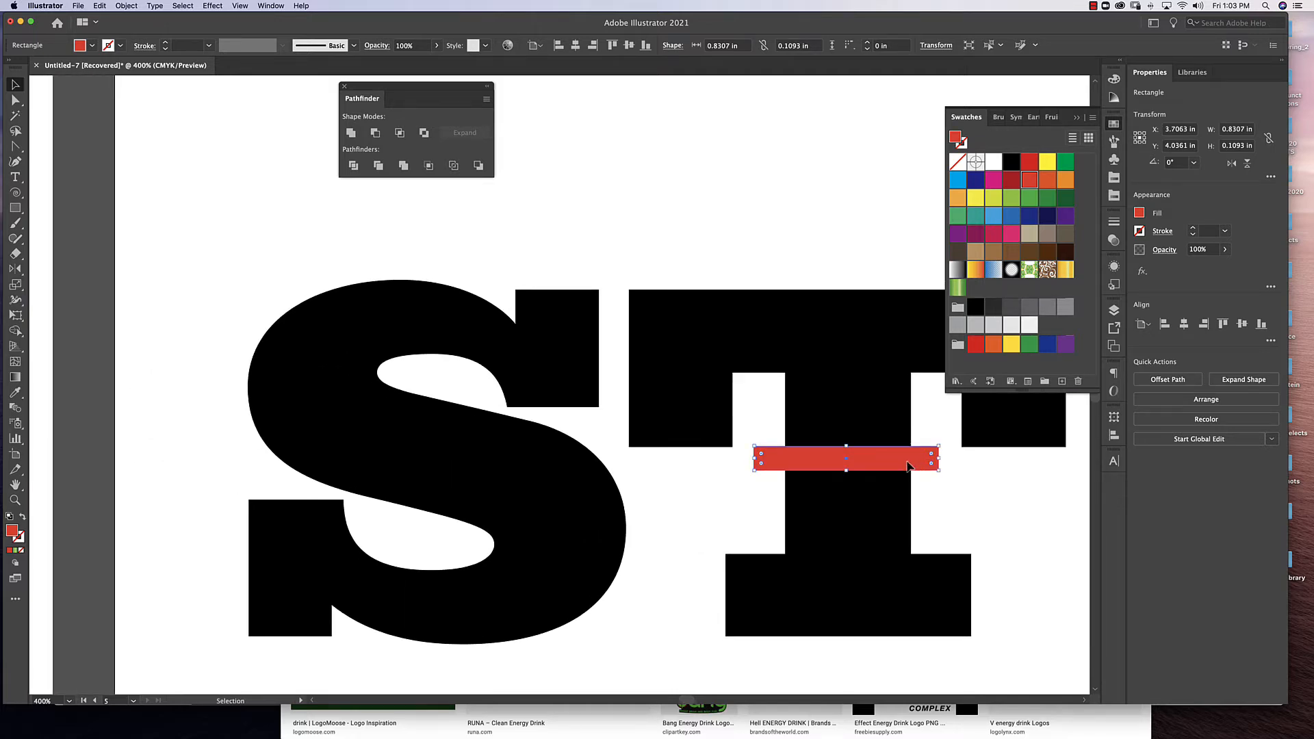
{"action": "left_click_drag", "start_coordinate": [908, 466], "coordinate": [586, 462]}
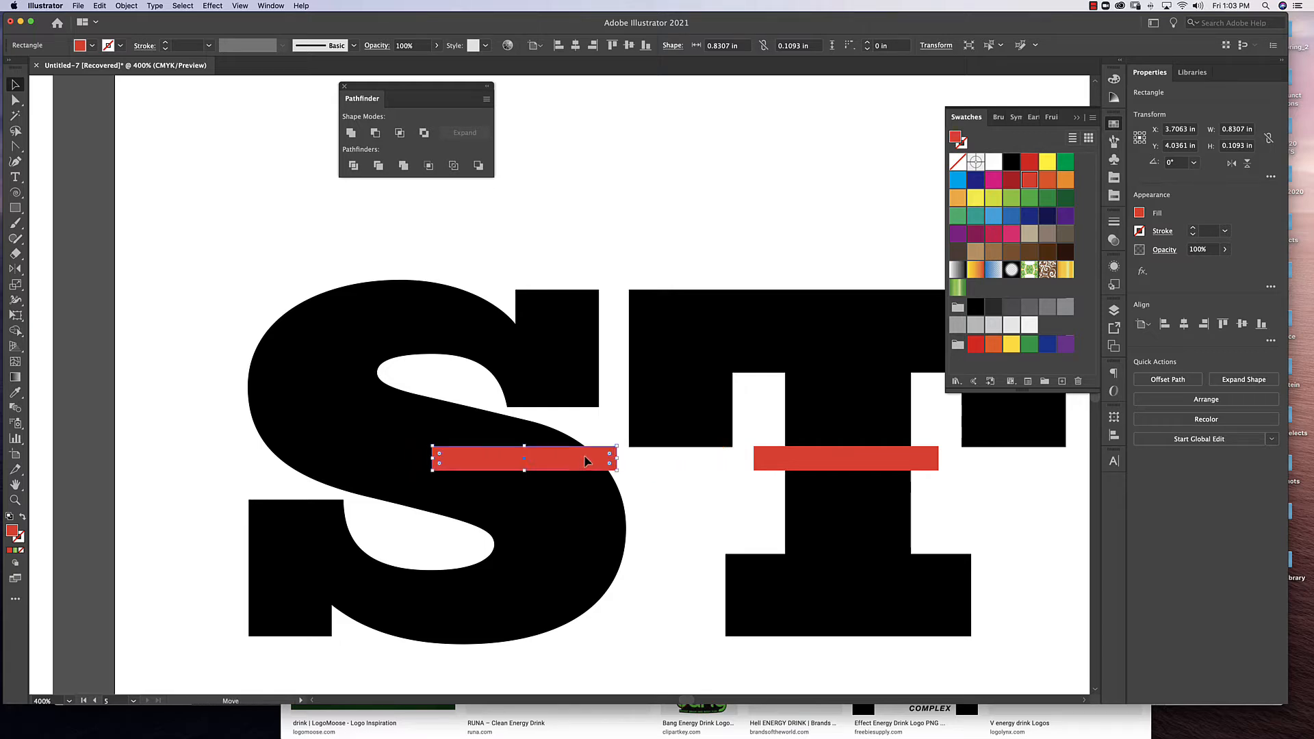
{"action": "left_click_drag", "start_coordinate": [434, 459], "coordinate": [241, 449]}
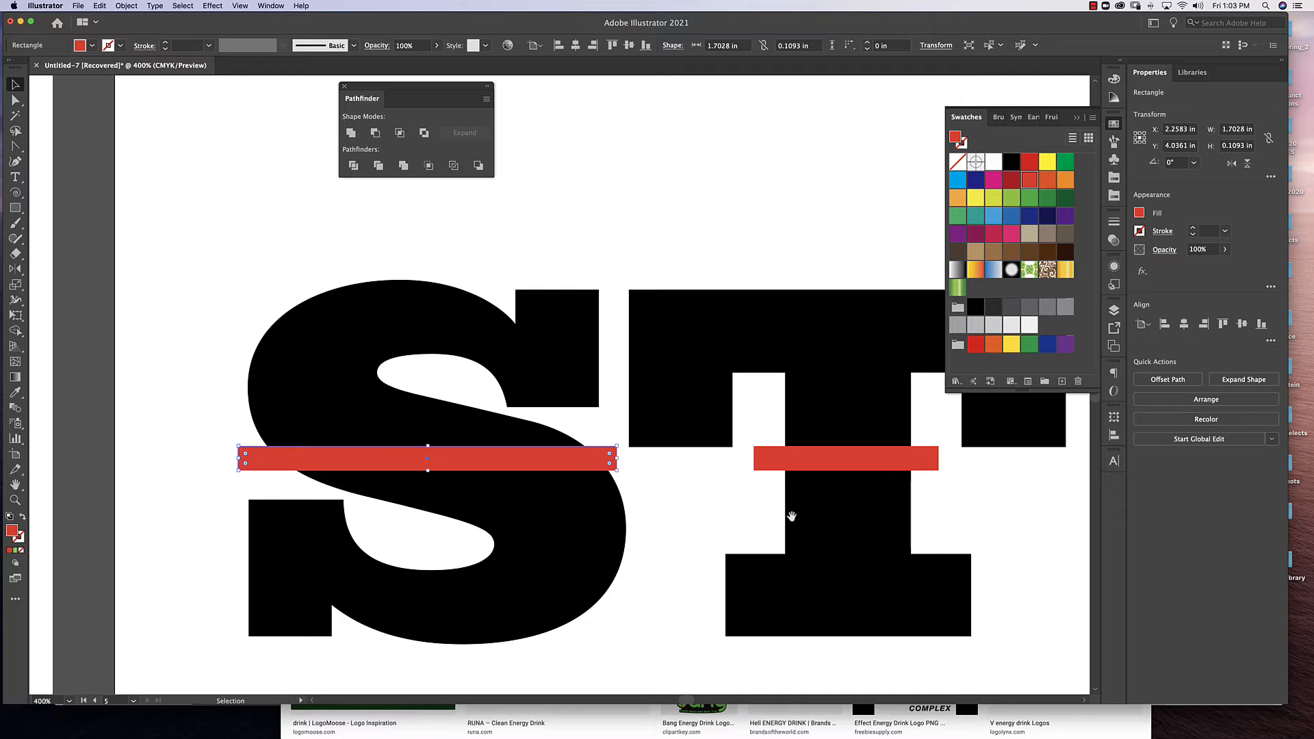
Copy the first E's red bar across the V at the same height and widen it to about 1.64 in.
{"action": "left_click_drag", "start_coordinate": [815, 515], "coordinate": [678, 520]}
{"action": "left_click_drag", "start_coordinate": [857, 519], "coordinate": [228, 398]}
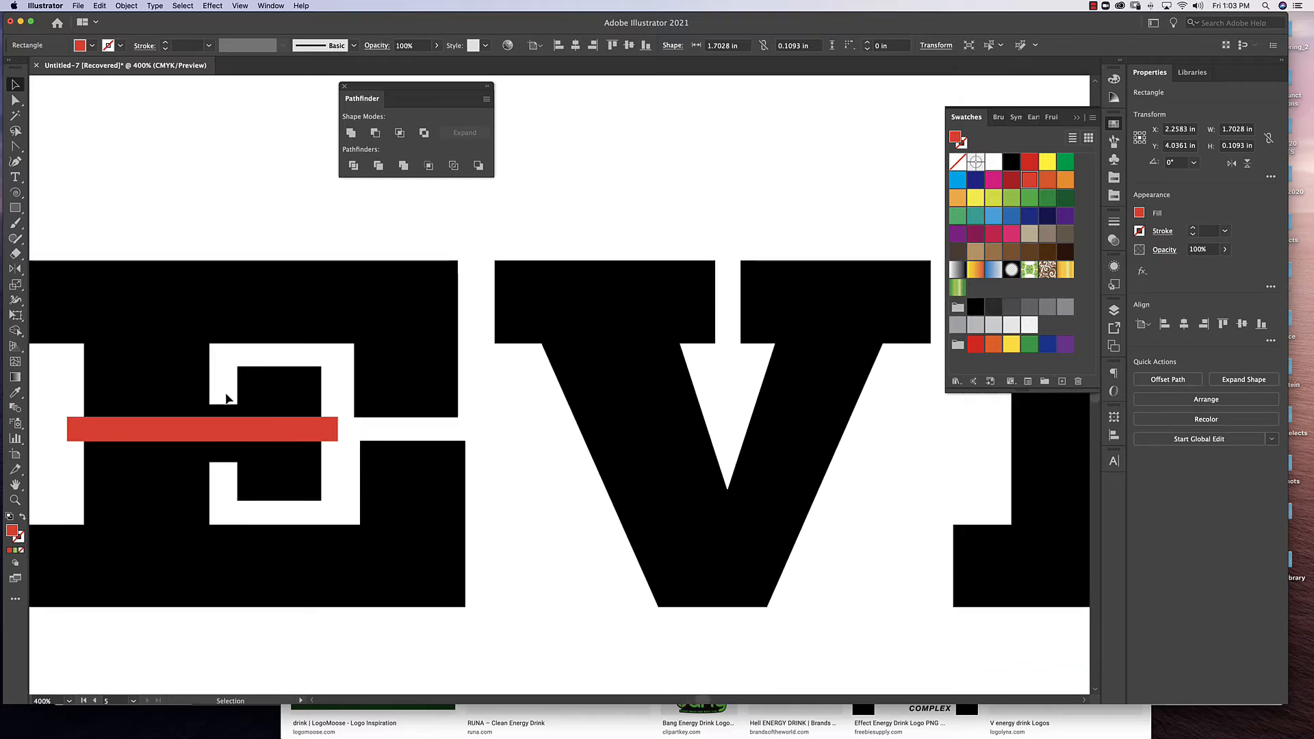
{"action": "left_click", "coordinate": [258, 431]}
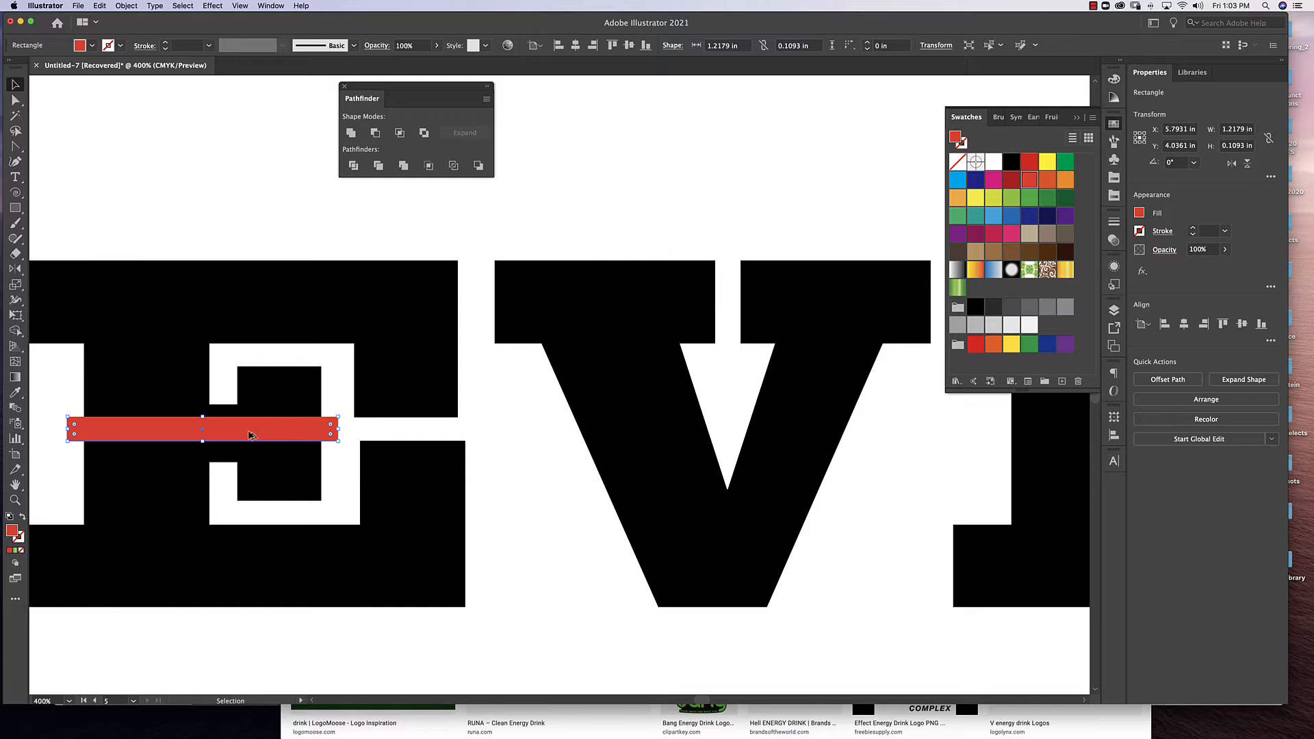
{"action": "left_click_drag", "start_coordinate": [251, 435], "coordinate": [713, 434]}
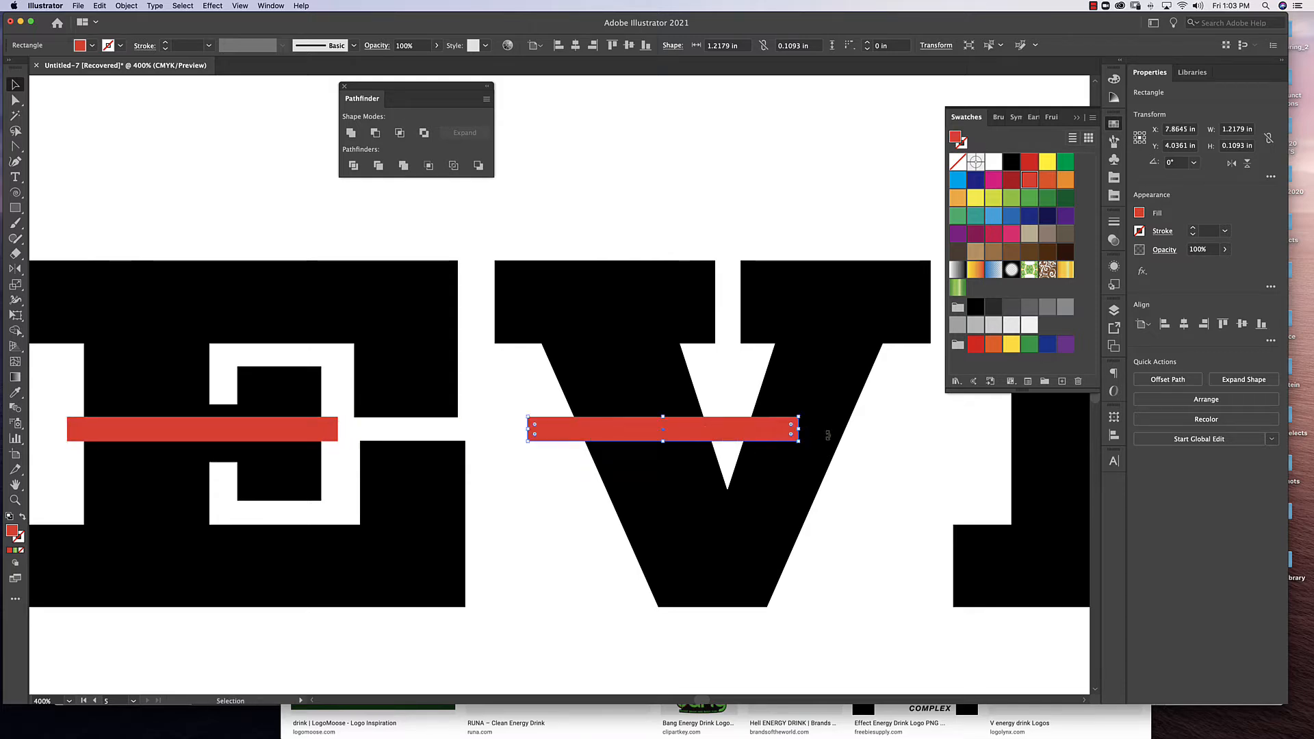
{"action": "left_click_drag", "start_coordinate": [798, 429], "coordinate": [892, 434]}
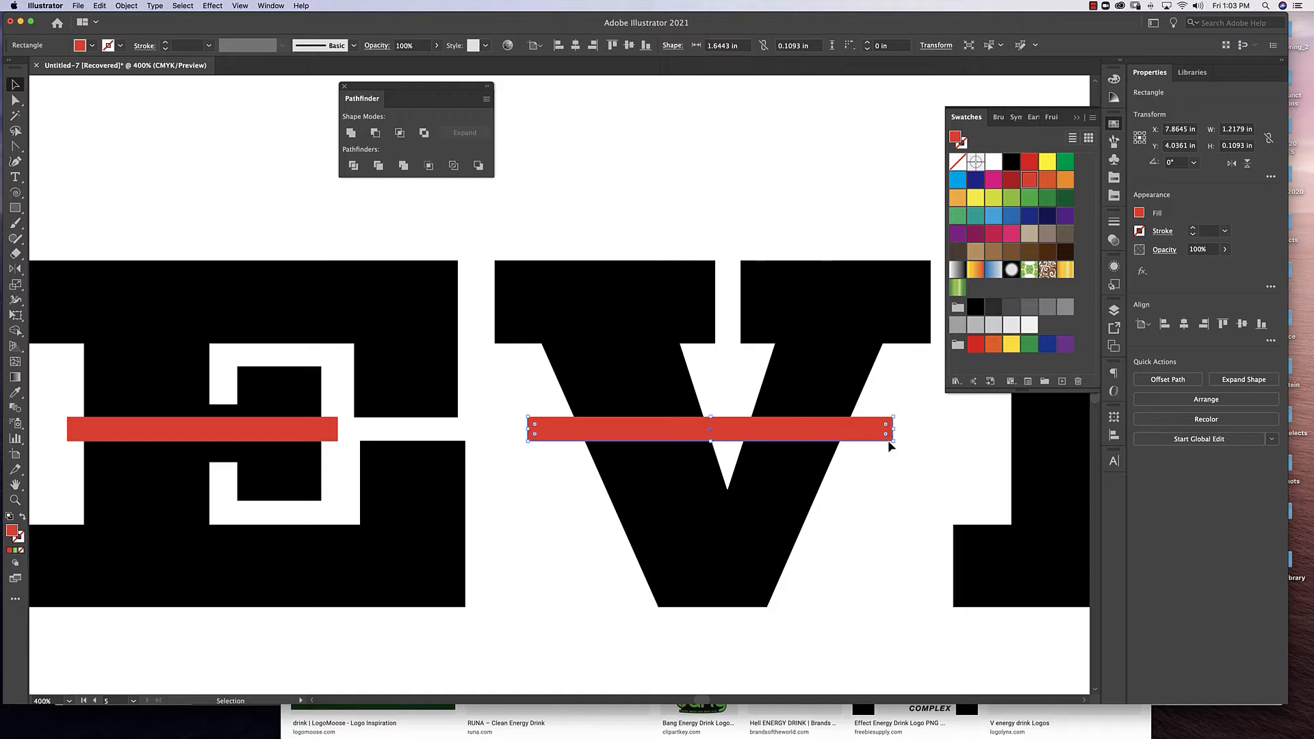
Copy the V's red bar across the stem and middle arm of the last E at the same height.
{"action": "scroll", "coordinate": [848, 499], "scroll_direction": "right", "scroll_amount": 10}
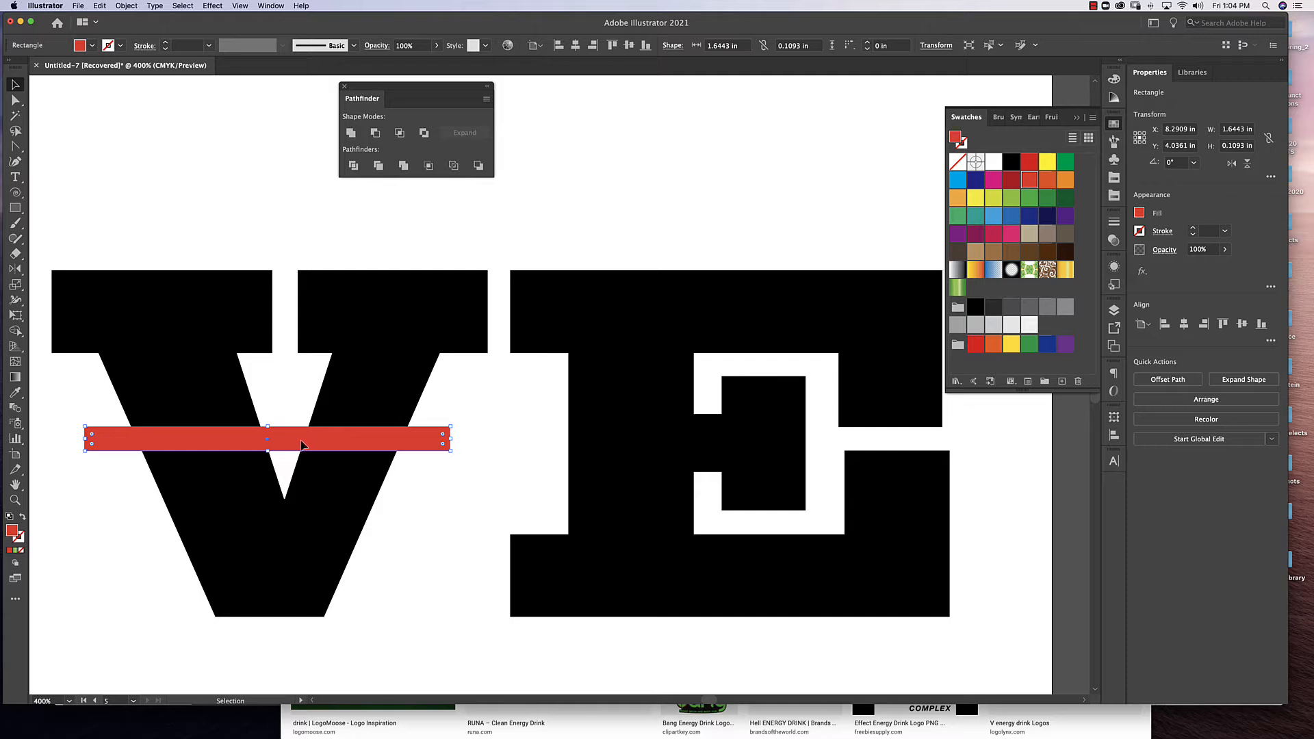
{"action": "left_click_drag", "start_coordinate": [301, 445], "coordinate": [683, 470]}
{"action": "left_click", "coordinate": [726, 158]}
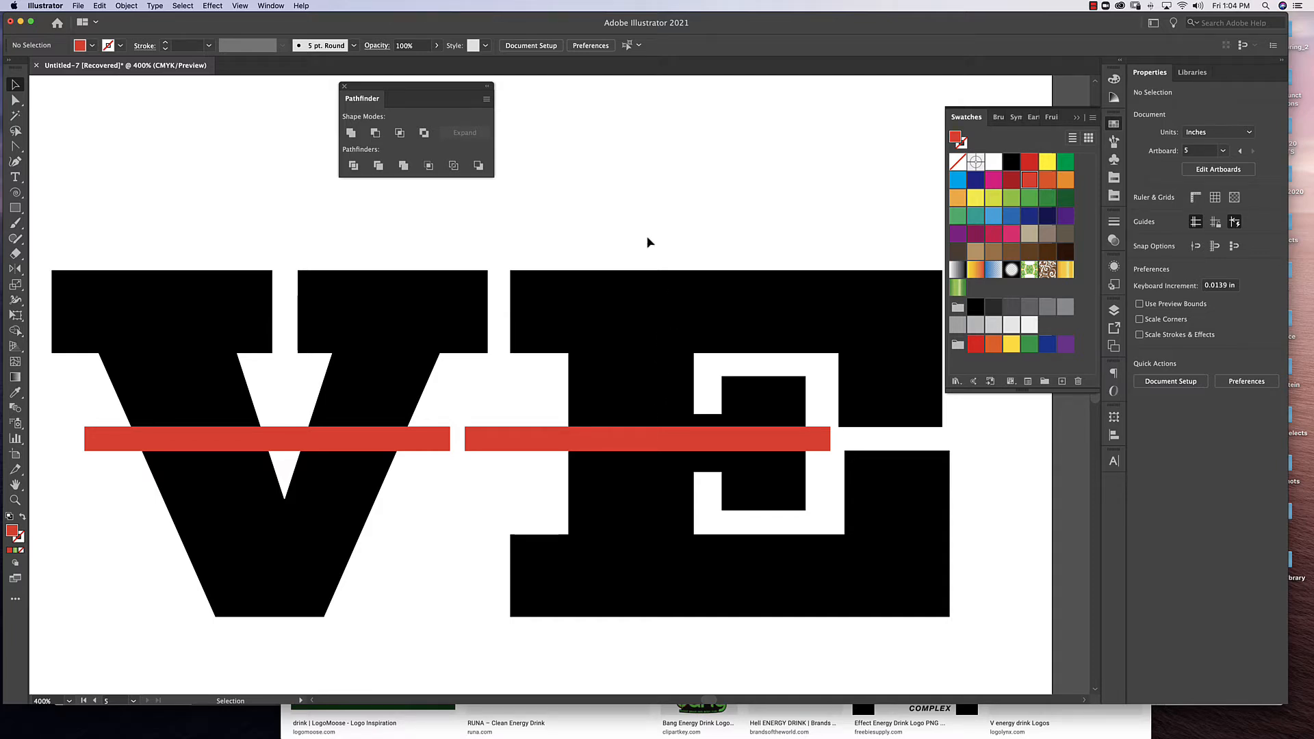
Cut the red bar's shape out of the last E with Minus Front.
{"action": "left_click_drag", "start_coordinate": [622, 231], "coordinate": [644, 522]}
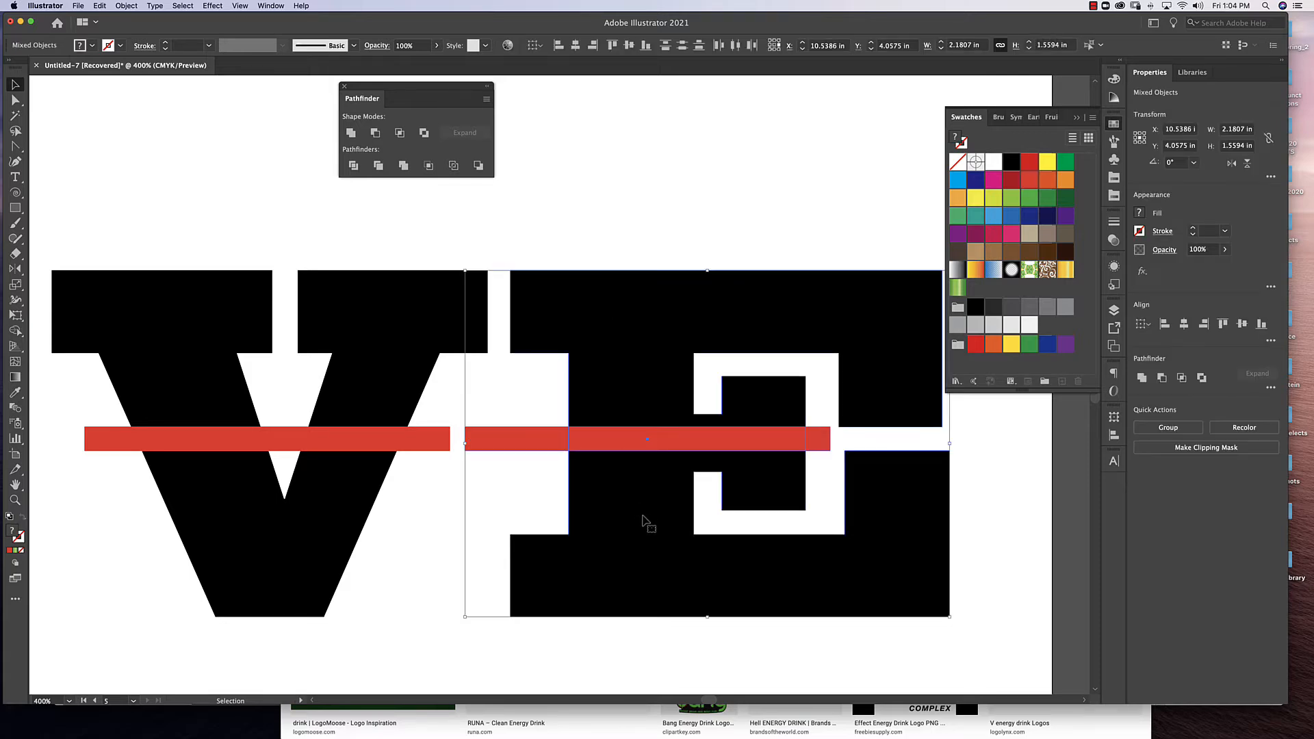
{"action": "left_click", "coordinate": [374, 133]}
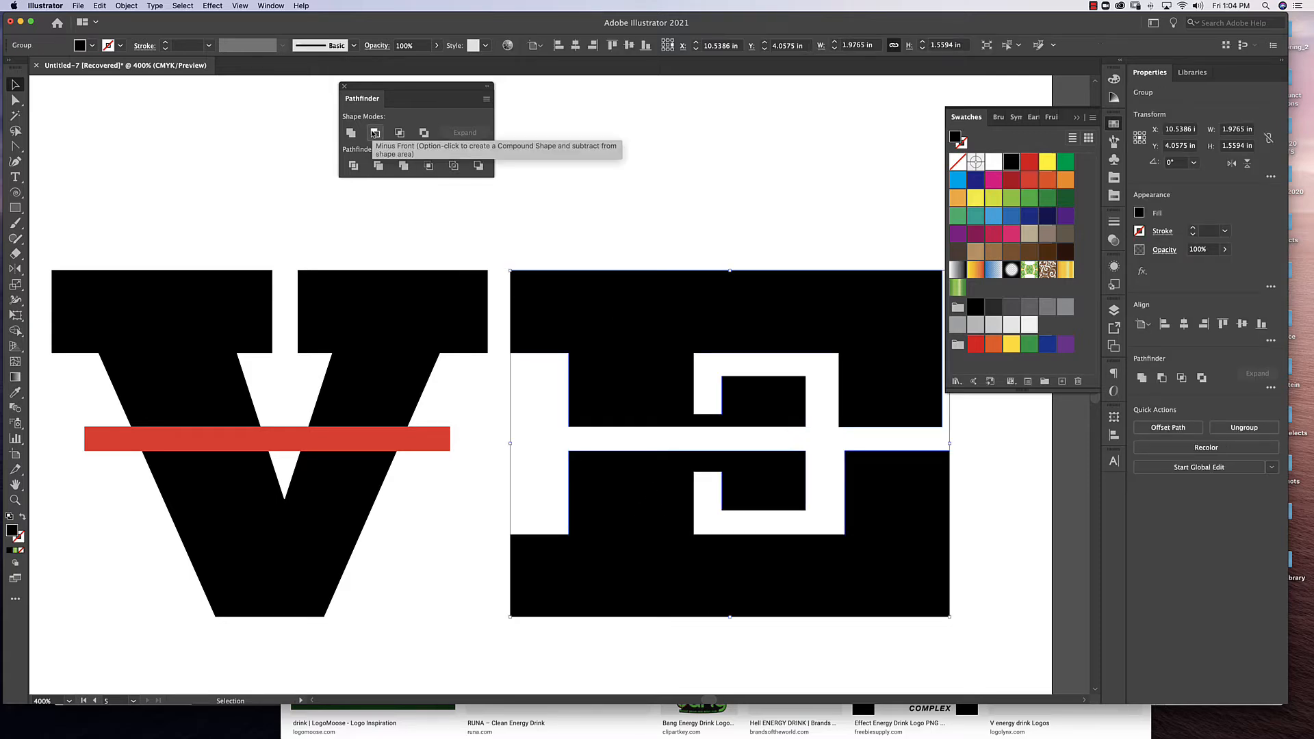
{"action": "key", "text": "super+minus"}
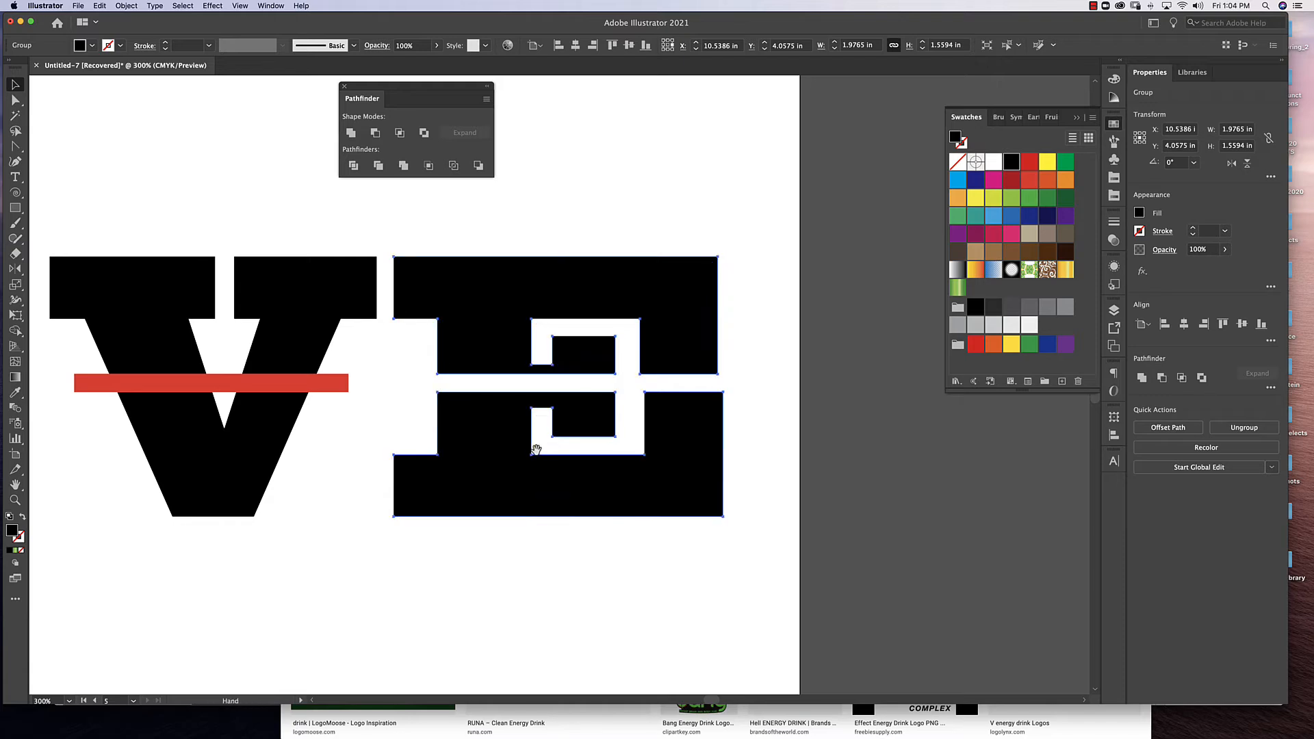
Cut the red bars out of the V and the first E with Minus Front, one letter at a time.
{"action": "left_click_drag", "start_coordinate": [536, 449], "coordinate": [842, 446]}
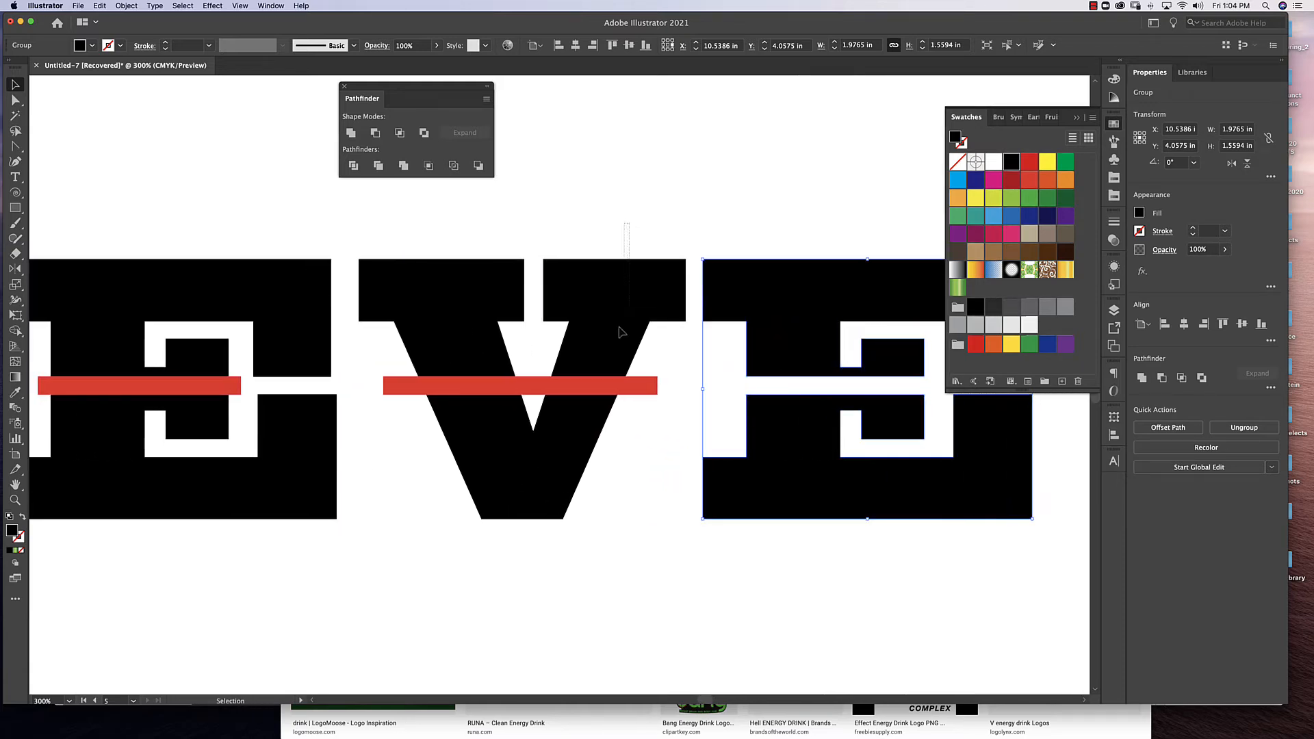
{"action": "left_click_drag", "start_coordinate": [619, 328], "coordinate": [603, 452]}
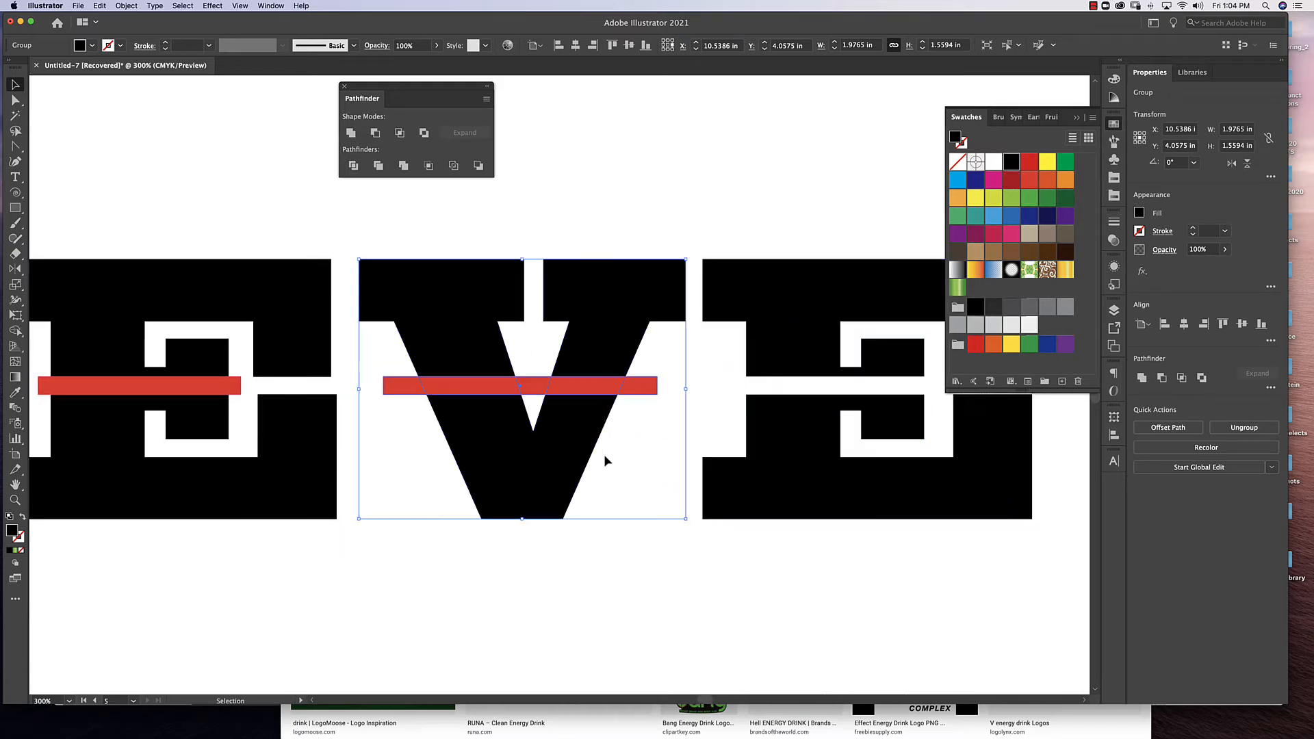
{"action": "left_click", "coordinate": [374, 134]}
{"action": "left_click_drag", "start_coordinate": [363, 282], "coordinate": [704, 308]}
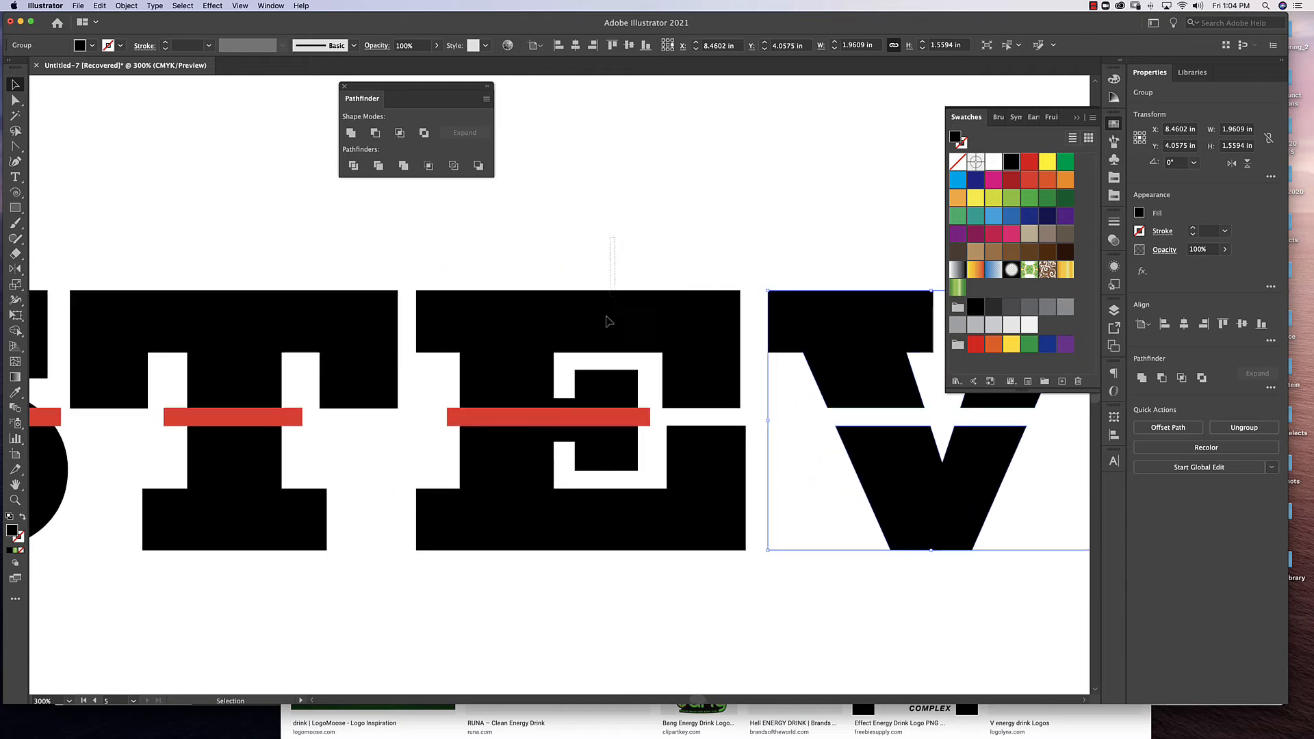
{"action": "left_click_drag", "start_coordinate": [609, 321], "coordinate": [572, 565]}
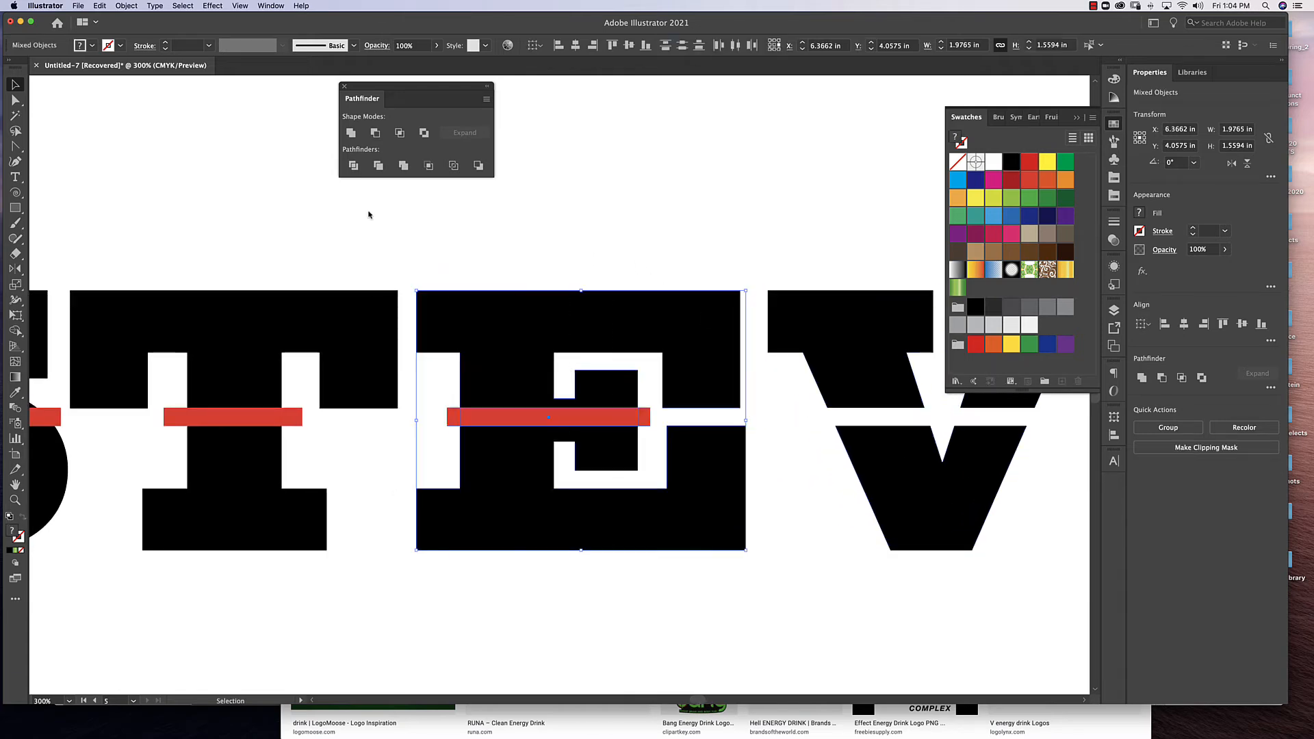
{"action": "left_click", "coordinate": [374, 134]}
Cut the red bars out of the T and the S with Minus Front, one letter at a time.
{"action": "left_click_drag", "start_coordinate": [393, 208], "coordinate": [737, 214]}
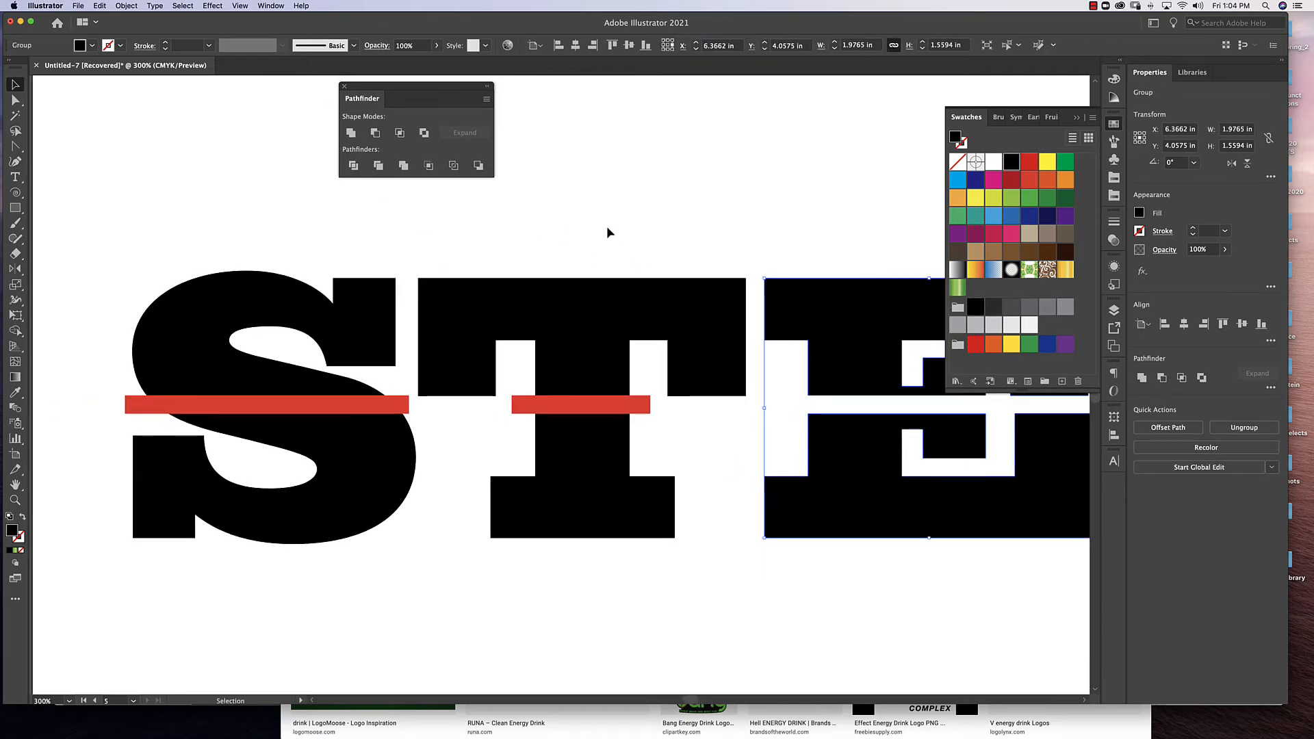
{"action": "left_click_drag", "start_coordinate": [607, 233], "coordinate": [545, 568]}
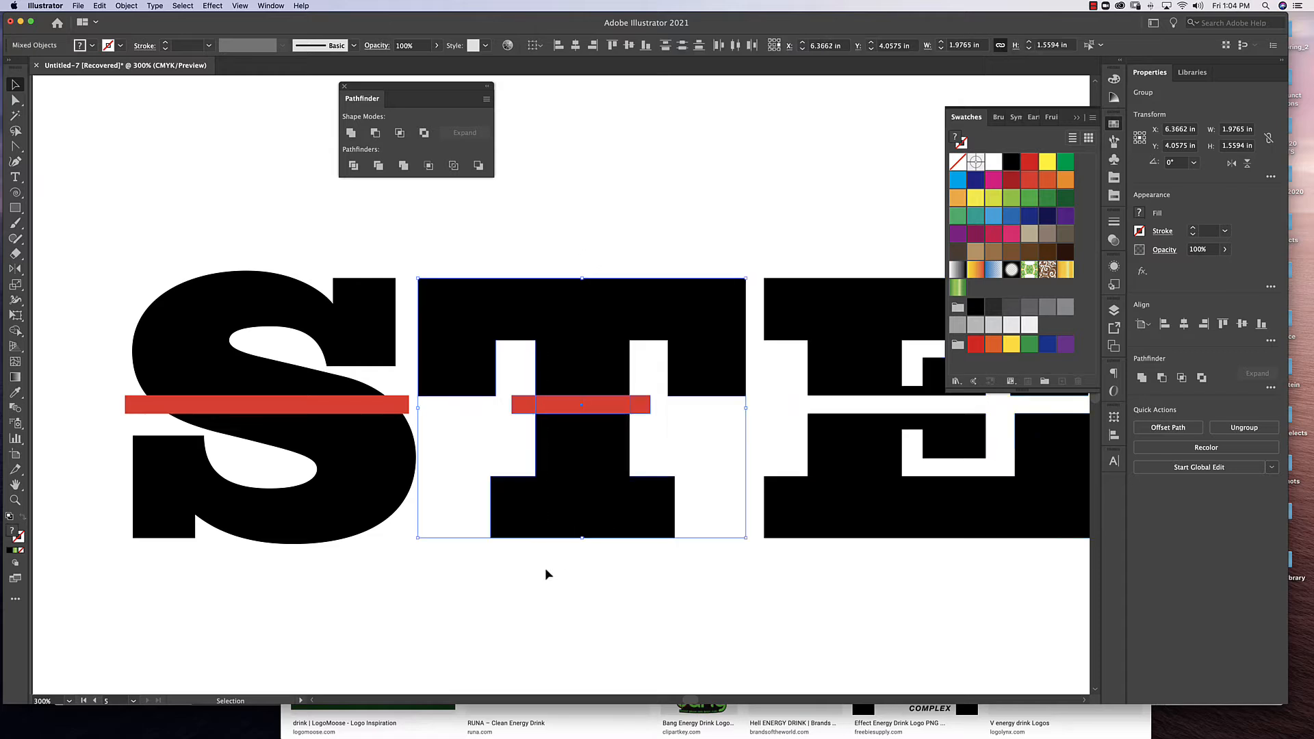
{"action": "left_click", "coordinate": [374, 132]}
{"action": "left_click_drag", "start_coordinate": [262, 351], "coordinate": [241, 545]}
{"action": "left_click", "coordinate": [374, 133]}
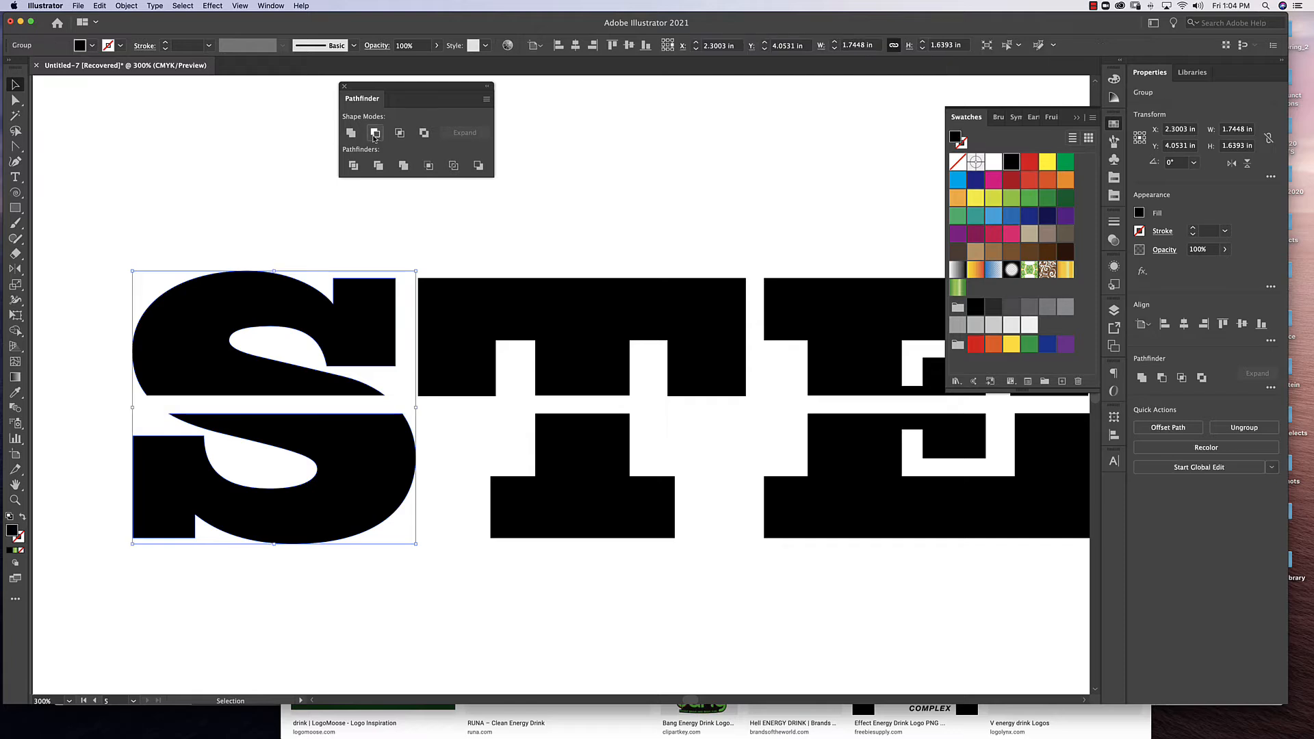
{"action": "left_click", "coordinate": [684, 245]}
{"action": "key", "text": "super+1"}
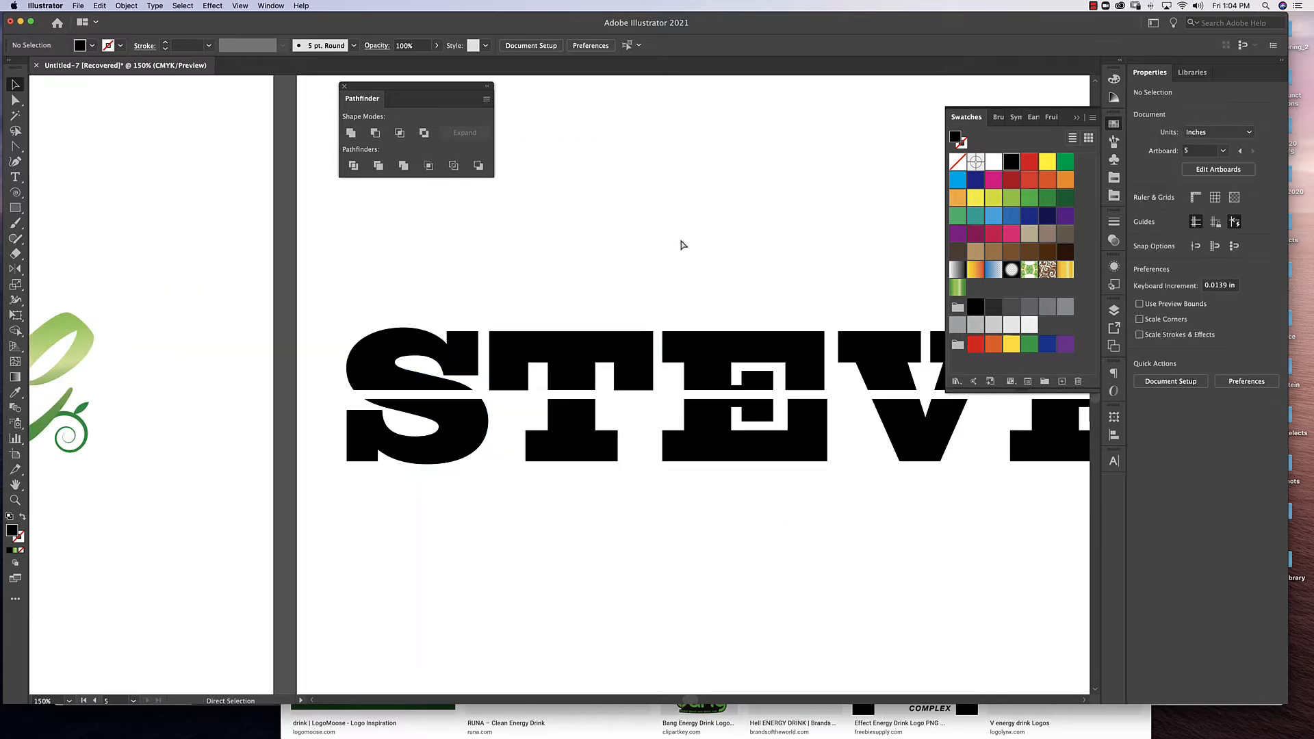
Tighten the letter spacing by shifting the S, T, first E and V rightward in turn until neighbouring upper serifs touch up to the last E.
{"action": "key", "text": "super+equal"}
{"action": "left_click_drag", "start_coordinate": [433, 456], "coordinate": [466, 455]}
{"action": "left_click_drag", "start_coordinate": [429, 312], "coordinate": [534, 347]}
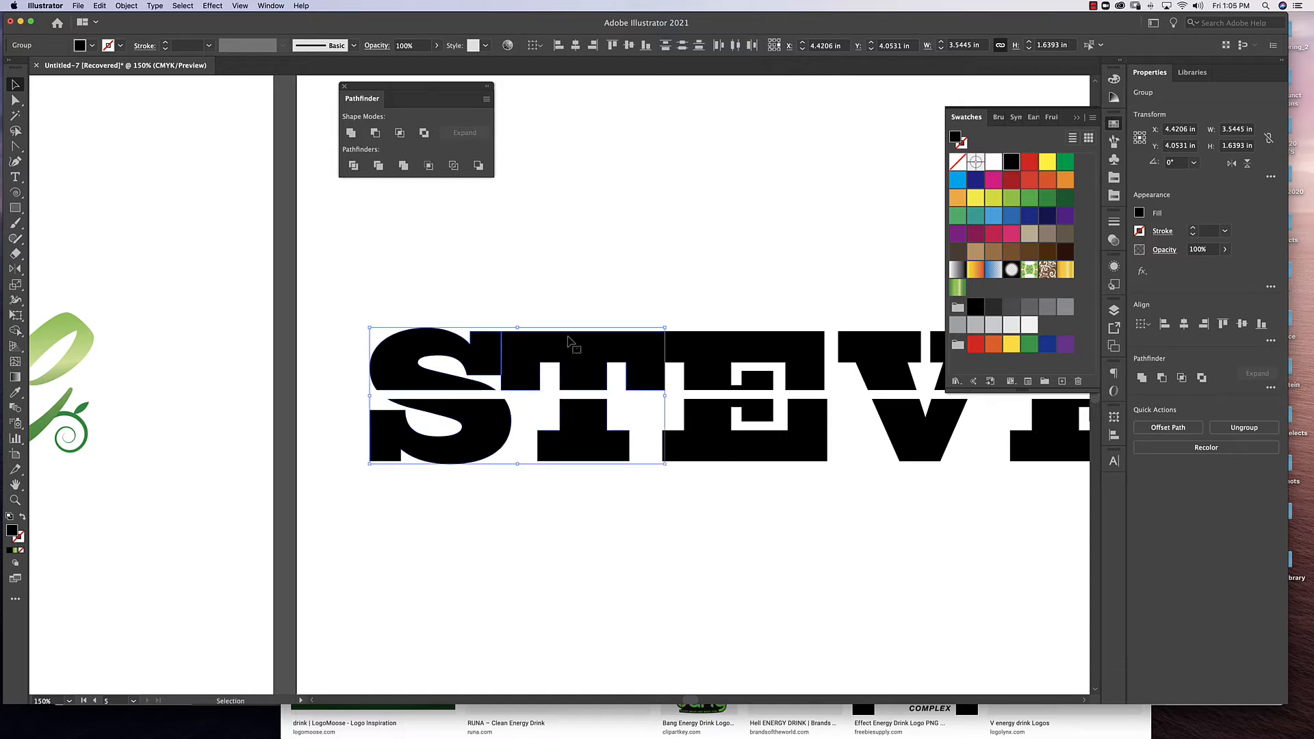
{"action": "scroll", "coordinate": [746, 496], "scroll_direction": "right", "scroll_amount": 5}
{"action": "left_click_drag", "start_coordinate": [220, 302], "coordinate": [556, 459]}
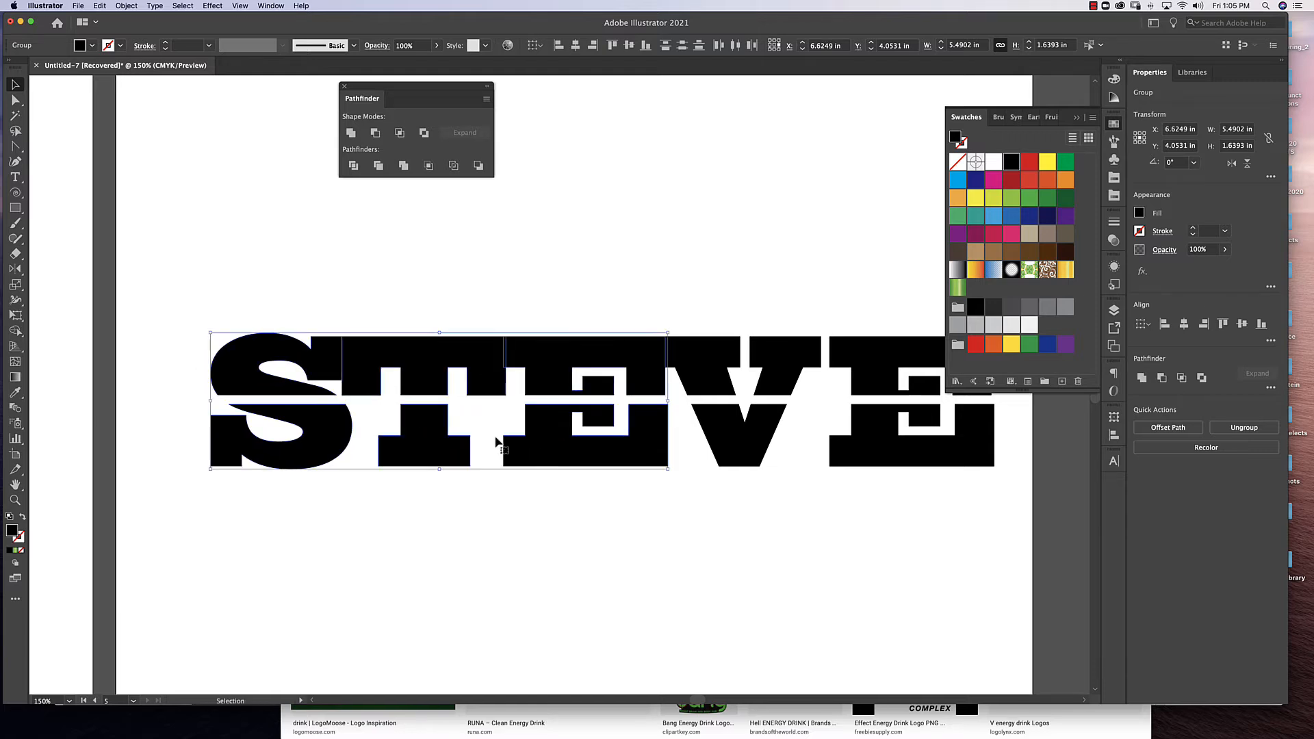
{"action": "left_click_drag", "start_coordinate": [242, 321], "coordinate": [762, 465]}
{"action": "left_click", "coordinate": [746, 593]}
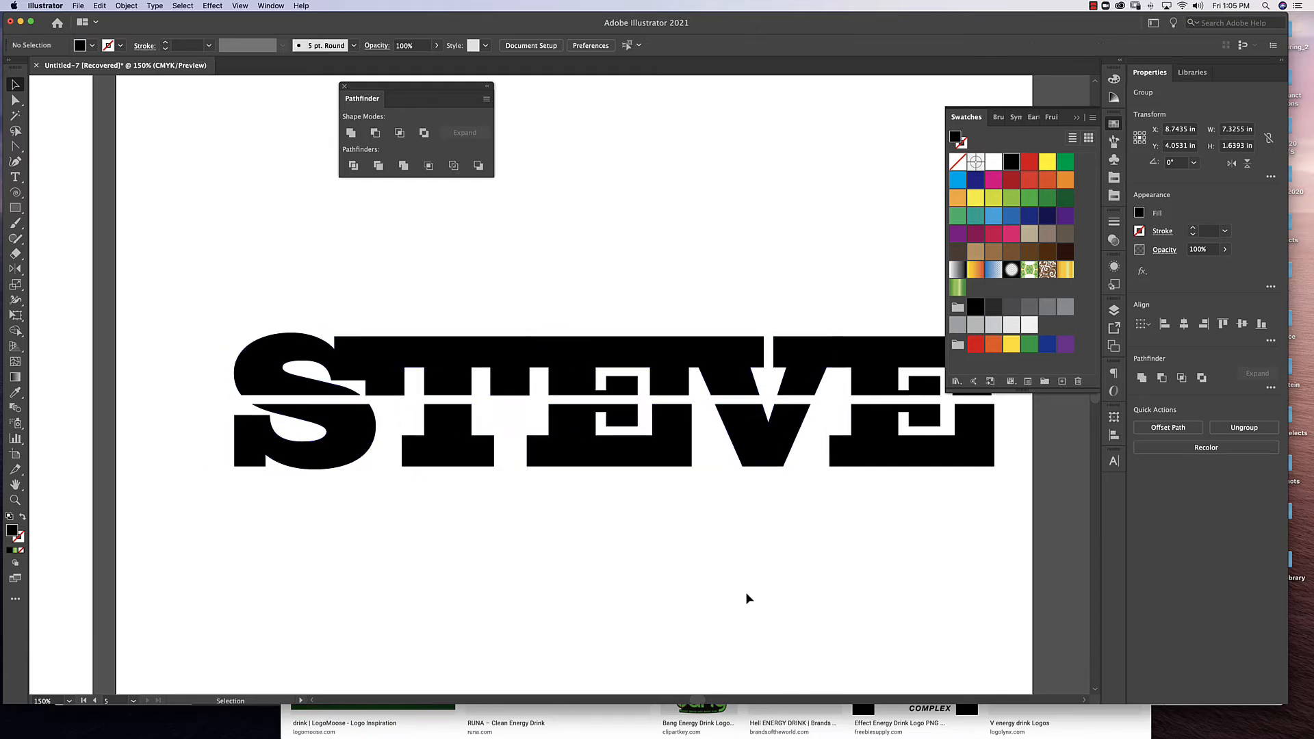
Select the whole tightened word and move it to the horizontal middle of its artboard.
{"action": "key", "text": "super+minus"}
{"action": "left_click_drag", "start_coordinate": [643, 563], "coordinate": [768, 577]}
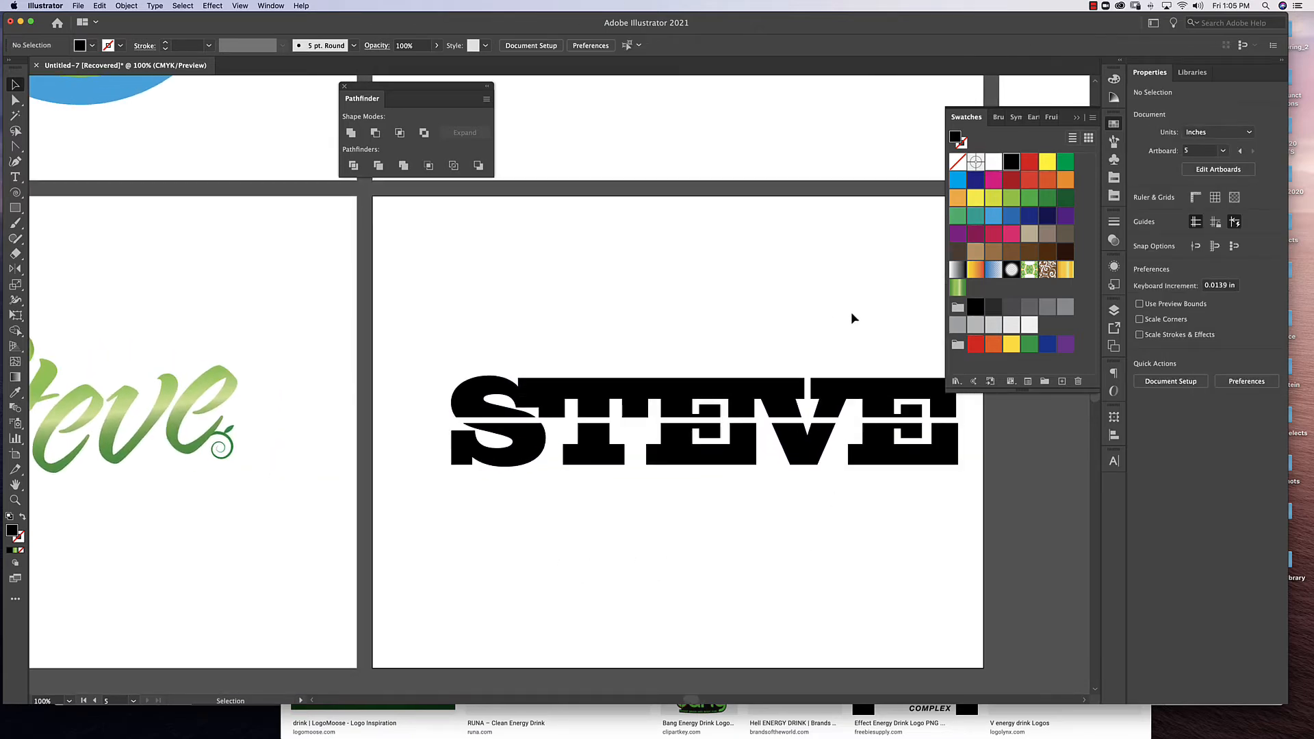
{"action": "left_click", "coordinate": [551, 453]}
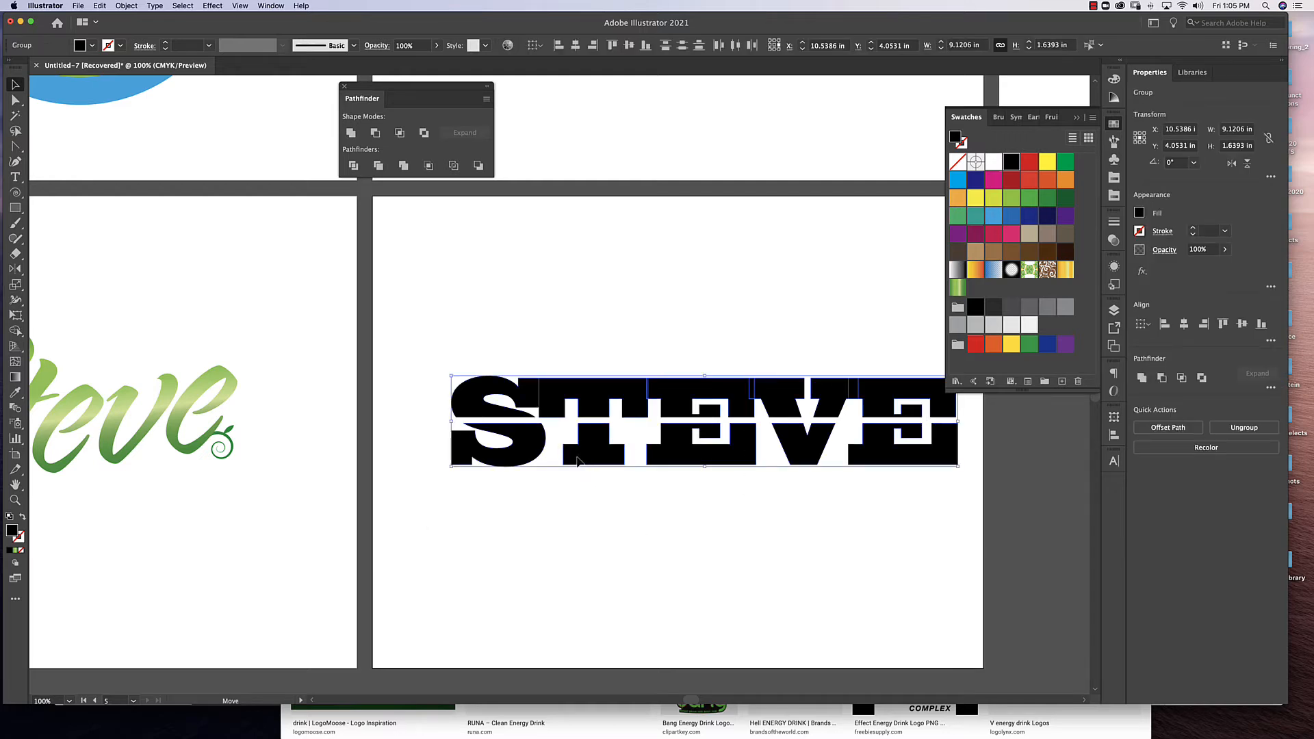
{"action": "left_click_drag", "start_coordinate": [579, 456], "coordinate": [543, 455]}
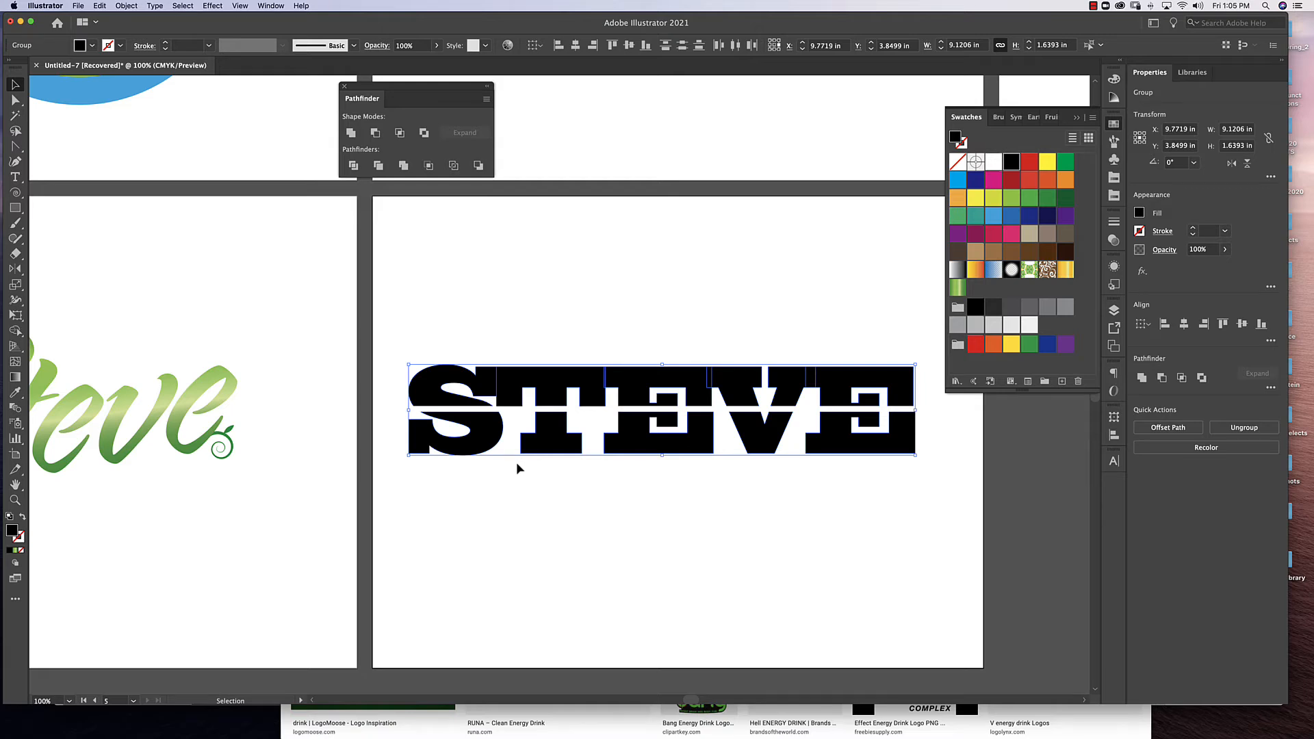
Shear the word into a forward italic slant about 9.79 in wide and reposition it slightly to the right on the artboard.
{"action": "left_click", "coordinate": [16, 285]}
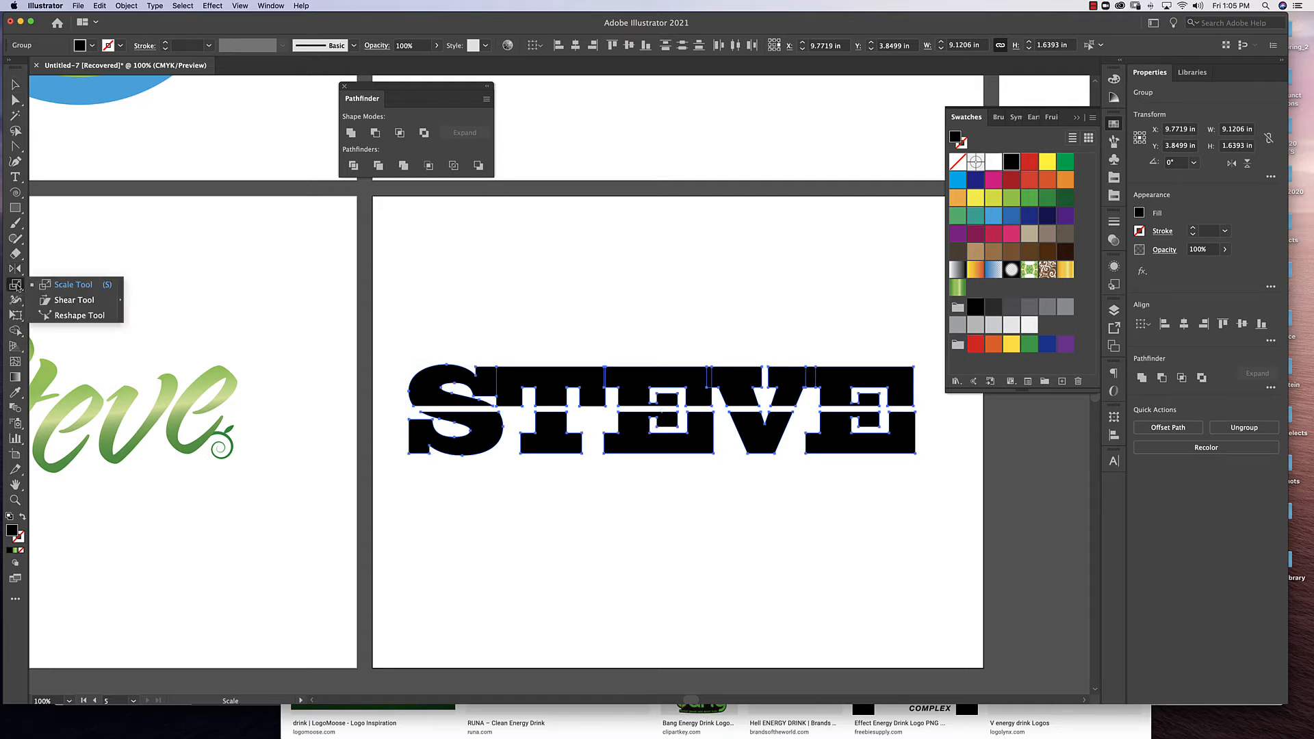
{"action": "left_click", "coordinate": [38, 301]}
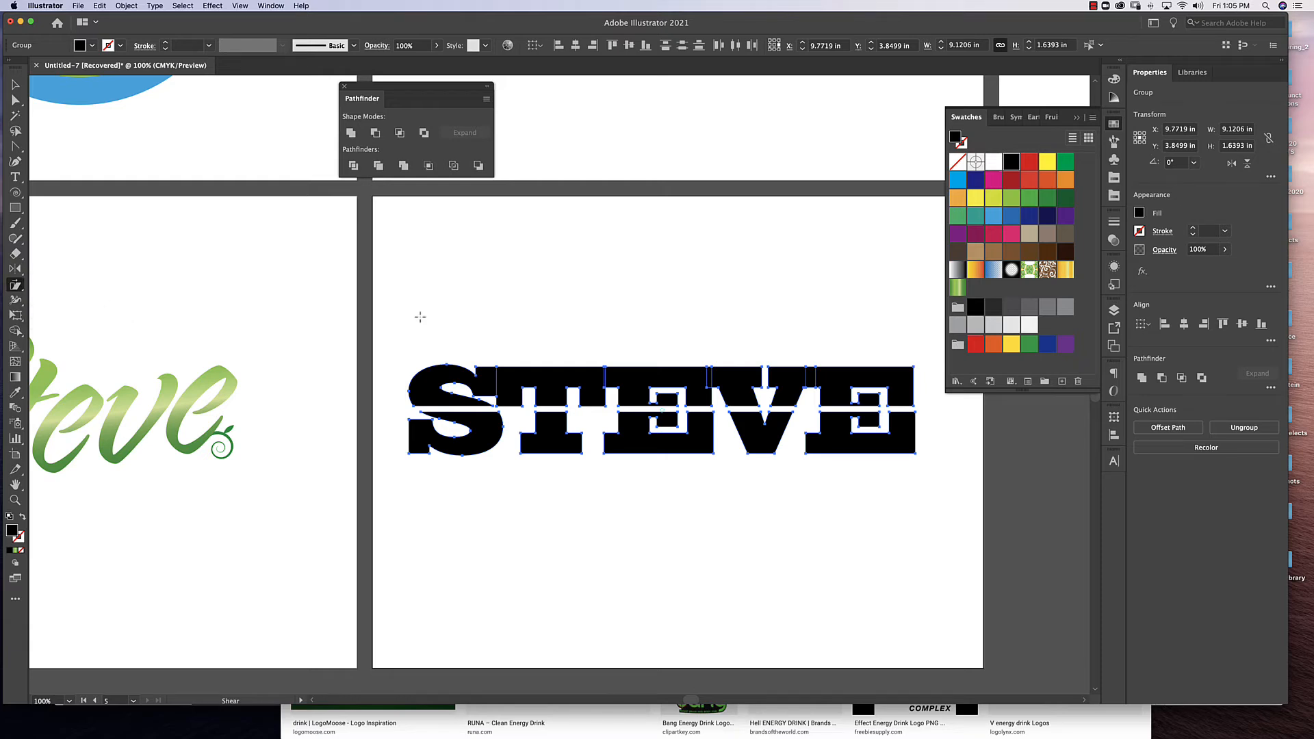
{"action": "left_click_drag", "start_coordinate": [420, 317], "coordinate": [484, 326]}
{"action": "key", "text": "super+z"}
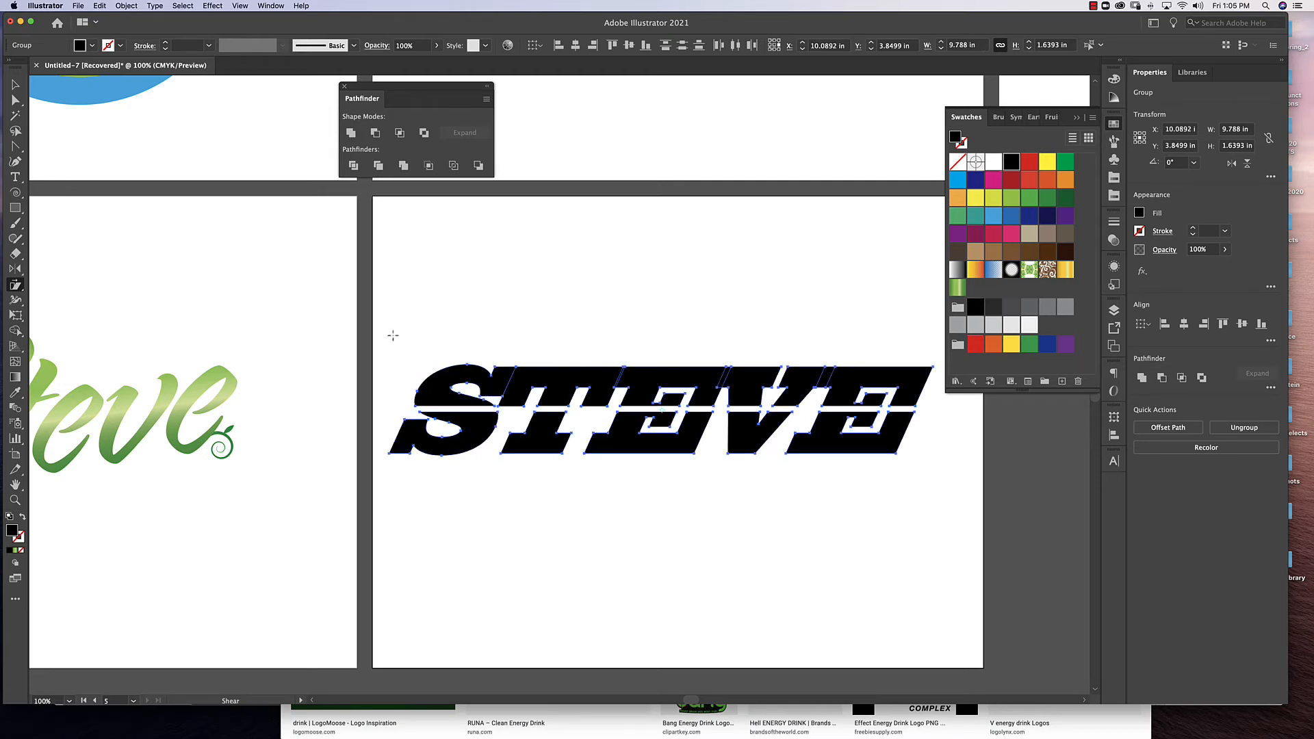
{"action": "left_click", "coordinate": [15, 83]}
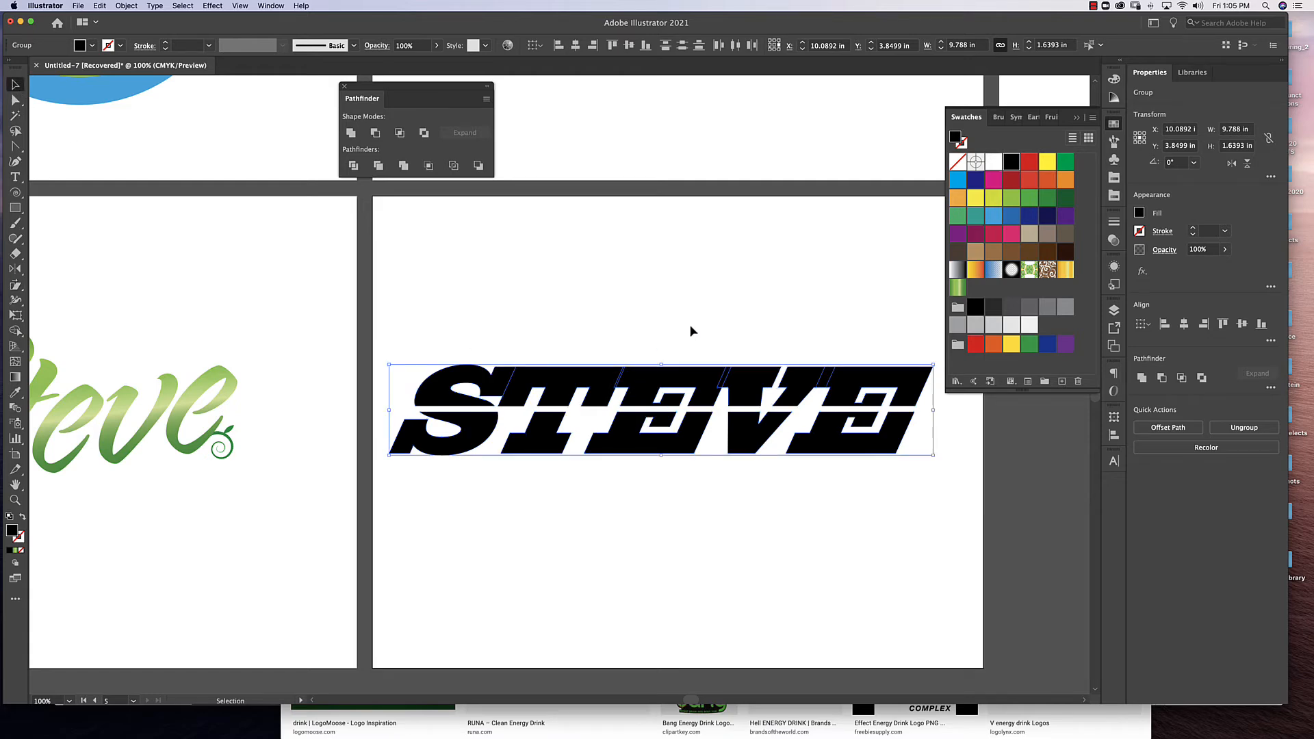
{"action": "left_click_drag", "start_coordinate": [860, 455], "coordinate": [870, 457]}
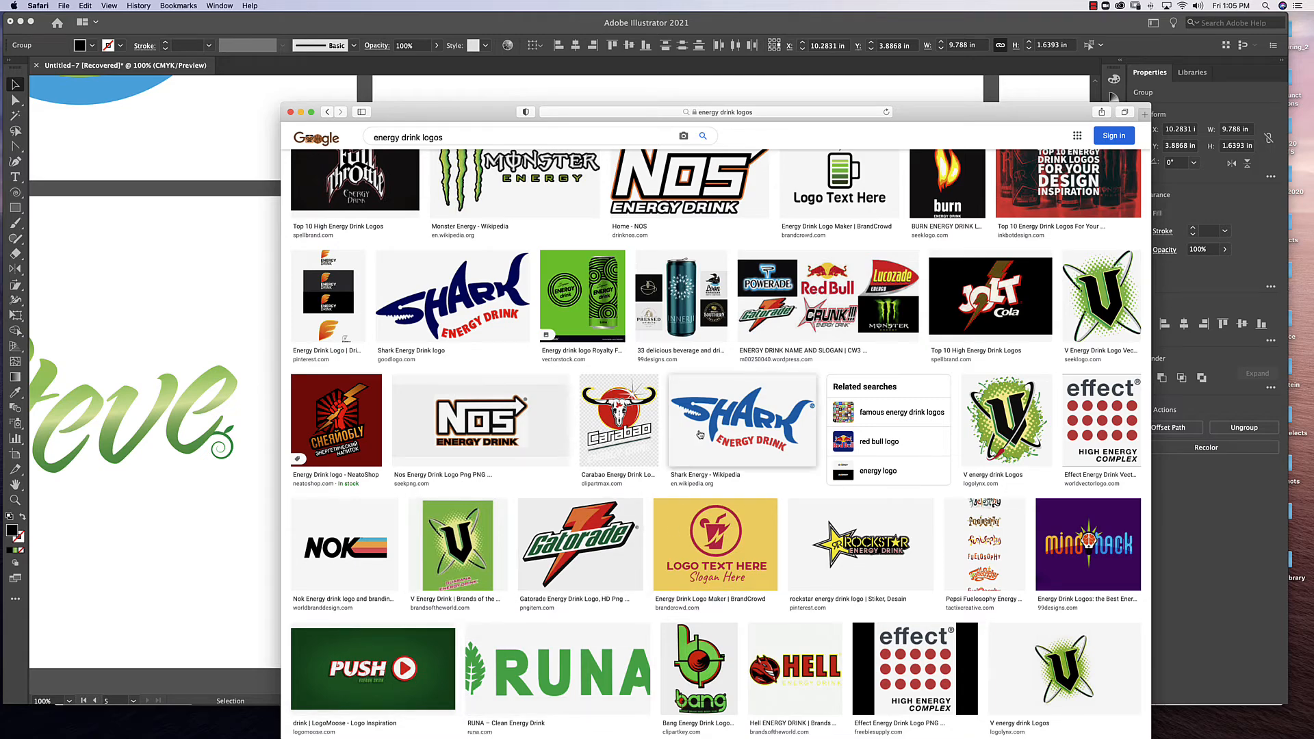
Browse the energy drink logo image results in Safari for colour and outline ideas, and return to the Illustrator artwork.
{"action": "scroll", "coordinate": [701, 437], "scroll_direction": "down", "scroll_amount": 10}
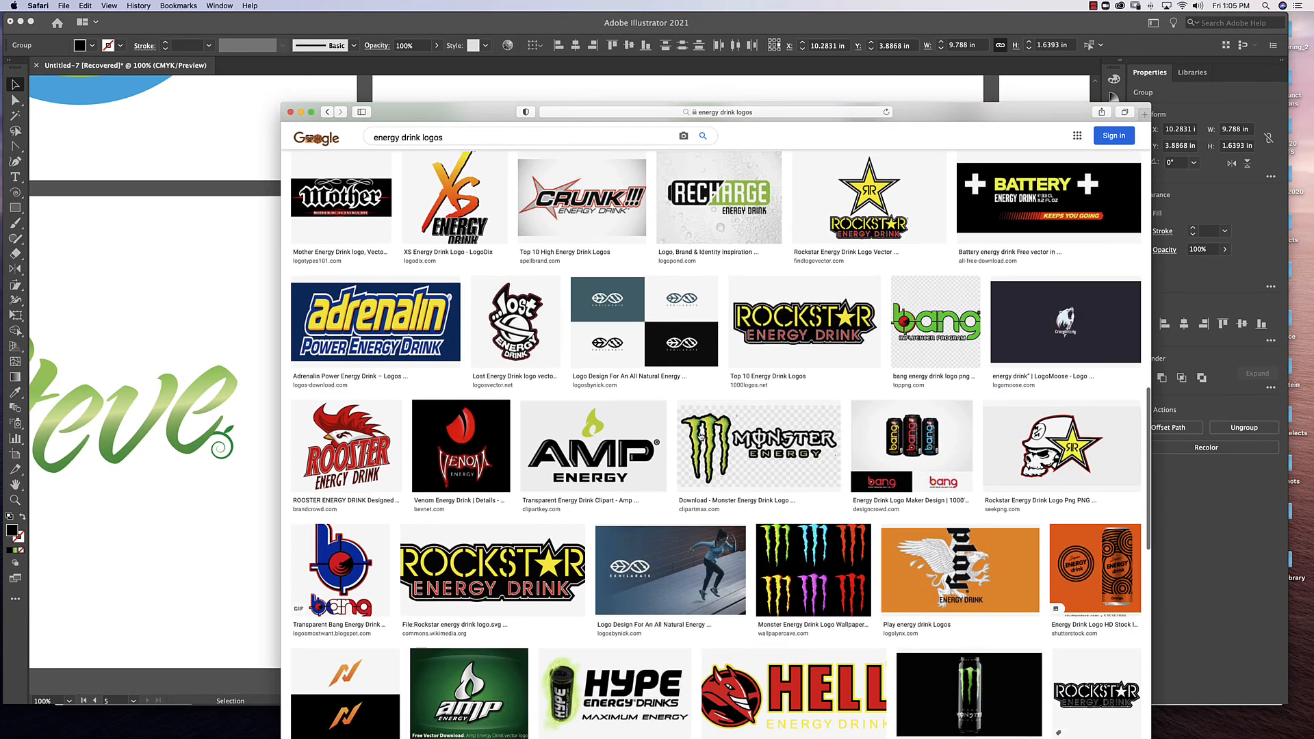
{"action": "scroll", "coordinate": [700, 437], "scroll_direction": "up", "scroll_amount": 3}
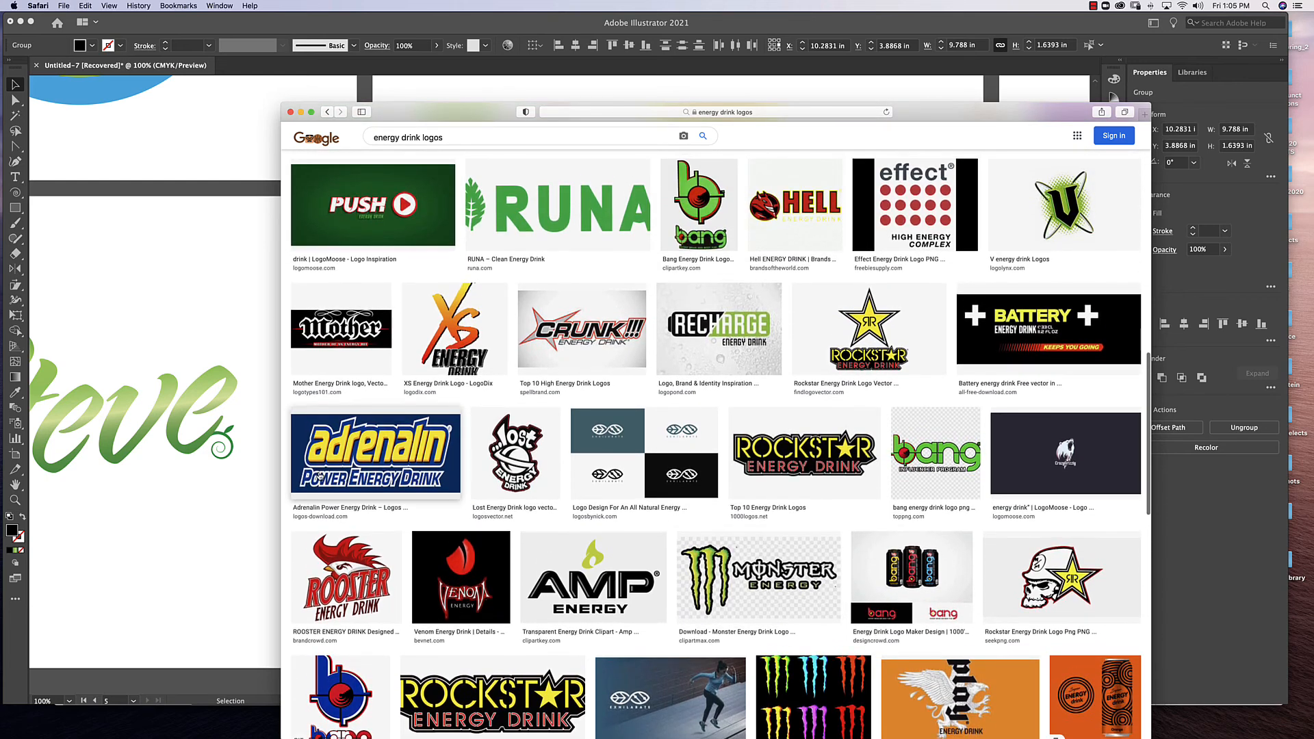
{"action": "left_click", "coordinate": [244, 531]}
{"action": "left_click", "coordinate": [917, 354]}
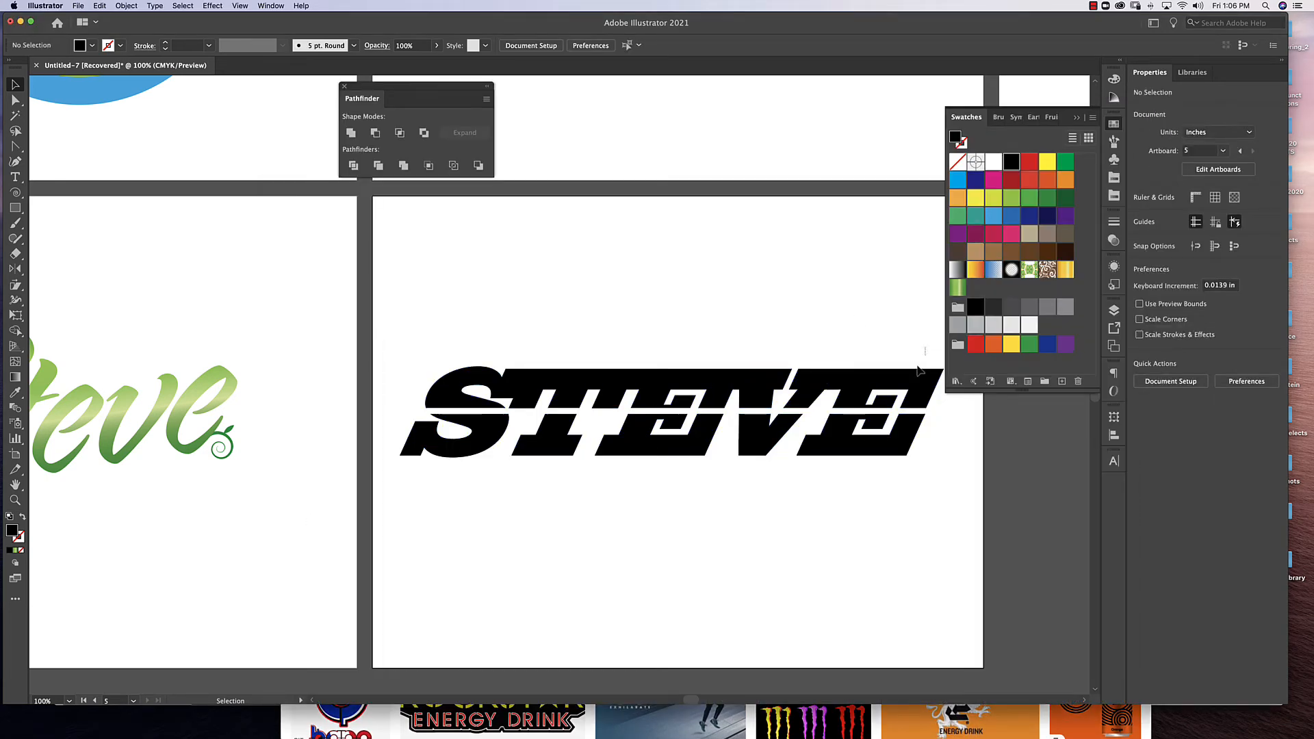
Fill the whole slanted word with the red swatch C=0 M=90 Y=85 K=0.
{"action": "left_click_drag", "start_coordinate": [919, 370], "coordinate": [446, 489]}
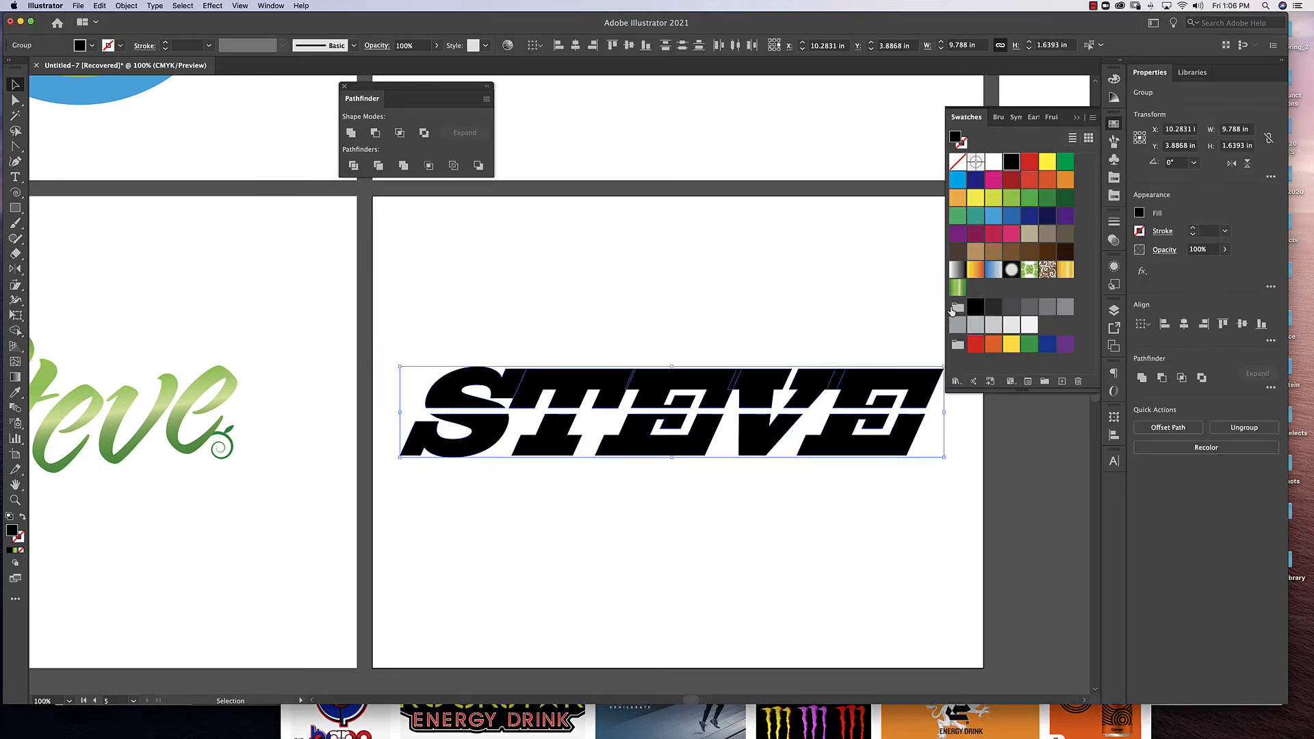
{"action": "left_click", "coordinate": [1030, 180]}
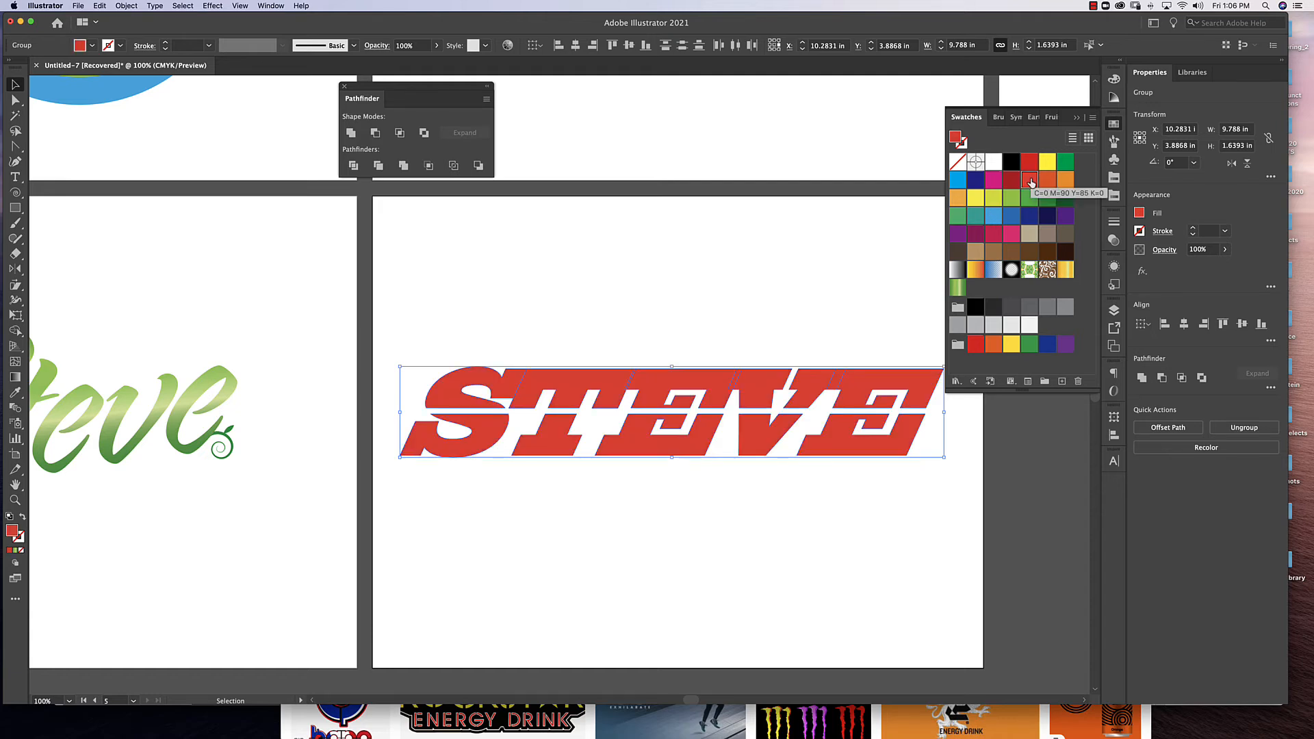
{"action": "left_click", "coordinate": [713, 515]}
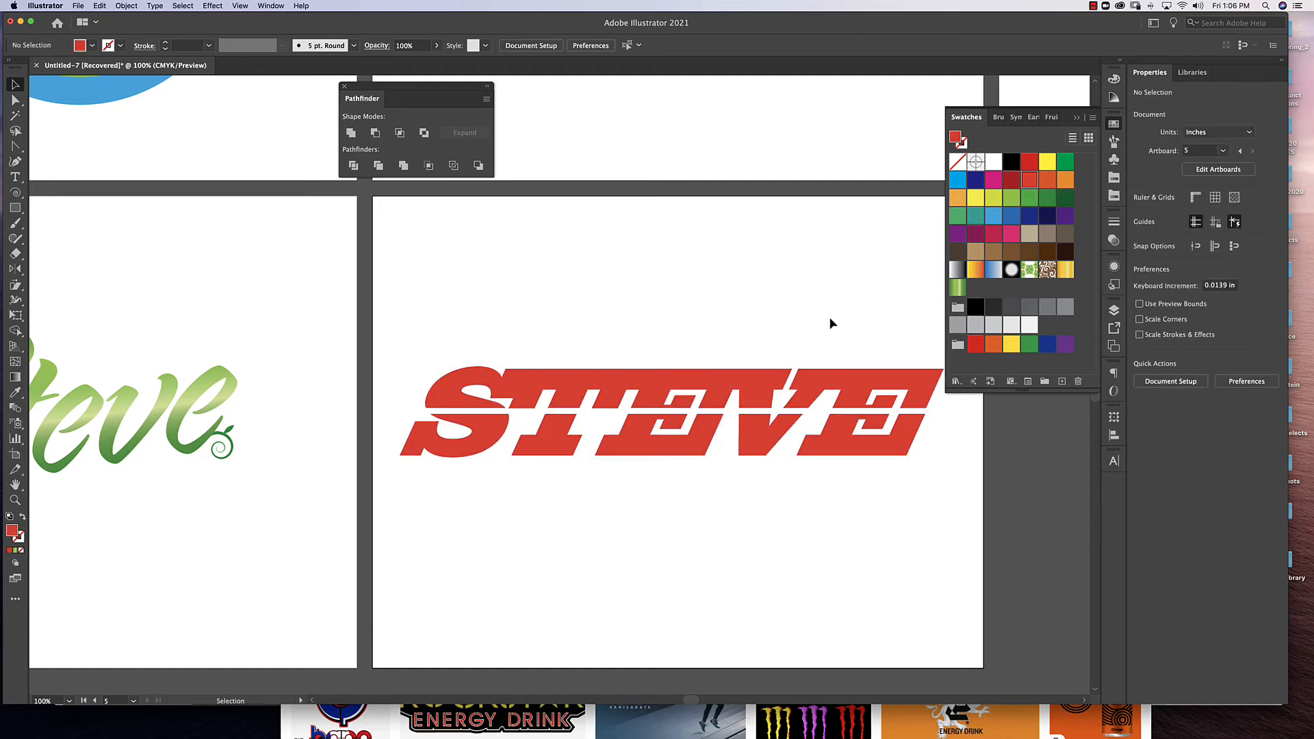
Offset the red word's path by 0.1389 in with miter joins and limit 4, and fill the offset shapes with yellow.
{"action": "left_click_drag", "start_coordinate": [914, 347], "coordinate": [467, 510]}
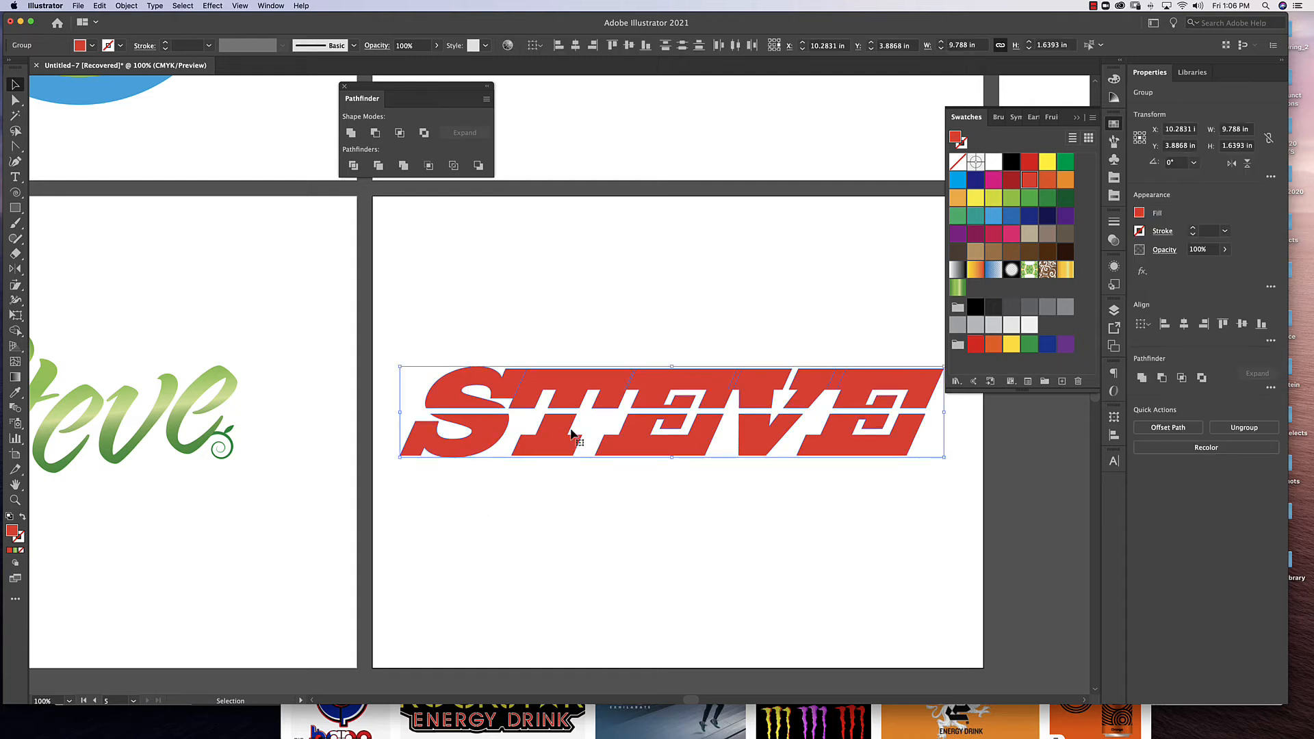
{"action": "left_click", "coordinate": [128, 6]}
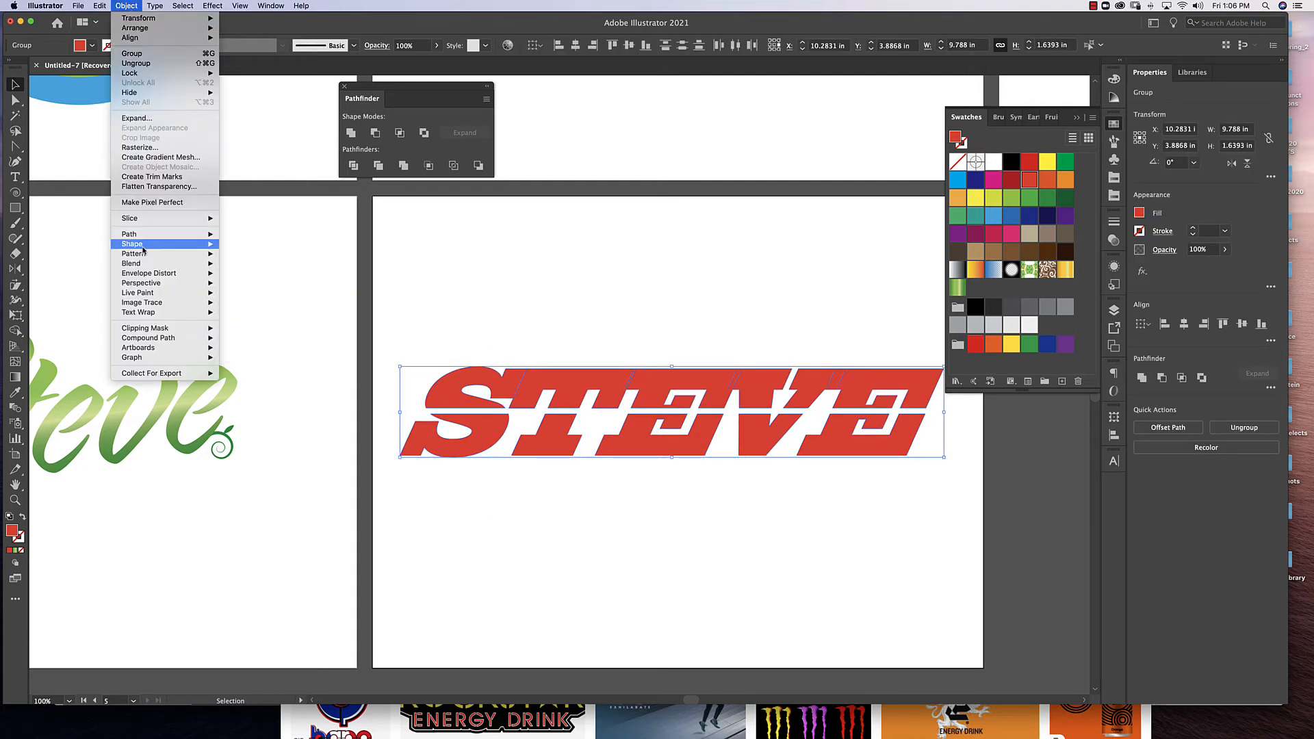
{"action": "mouse_move", "coordinate": [143, 236]}
{"action": "left_click", "coordinate": [282, 269]}
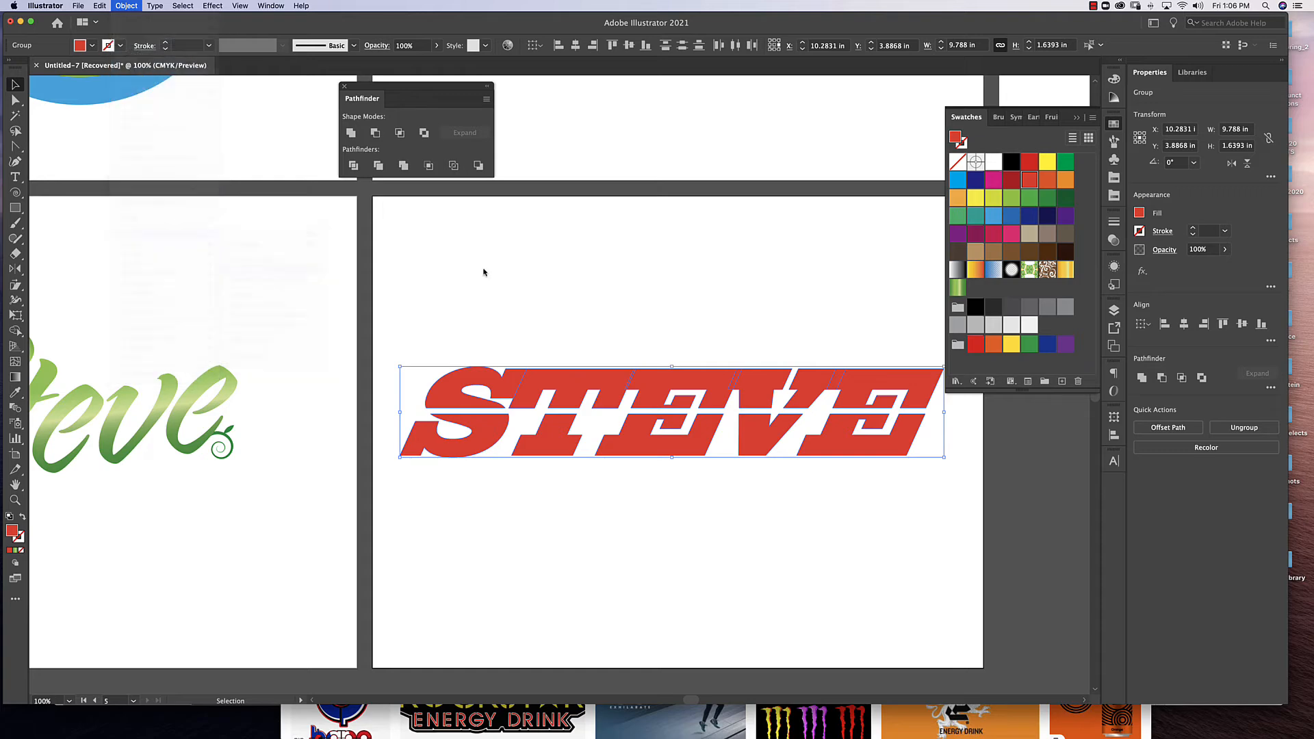
{"action": "left_click", "coordinate": [874, 569]}
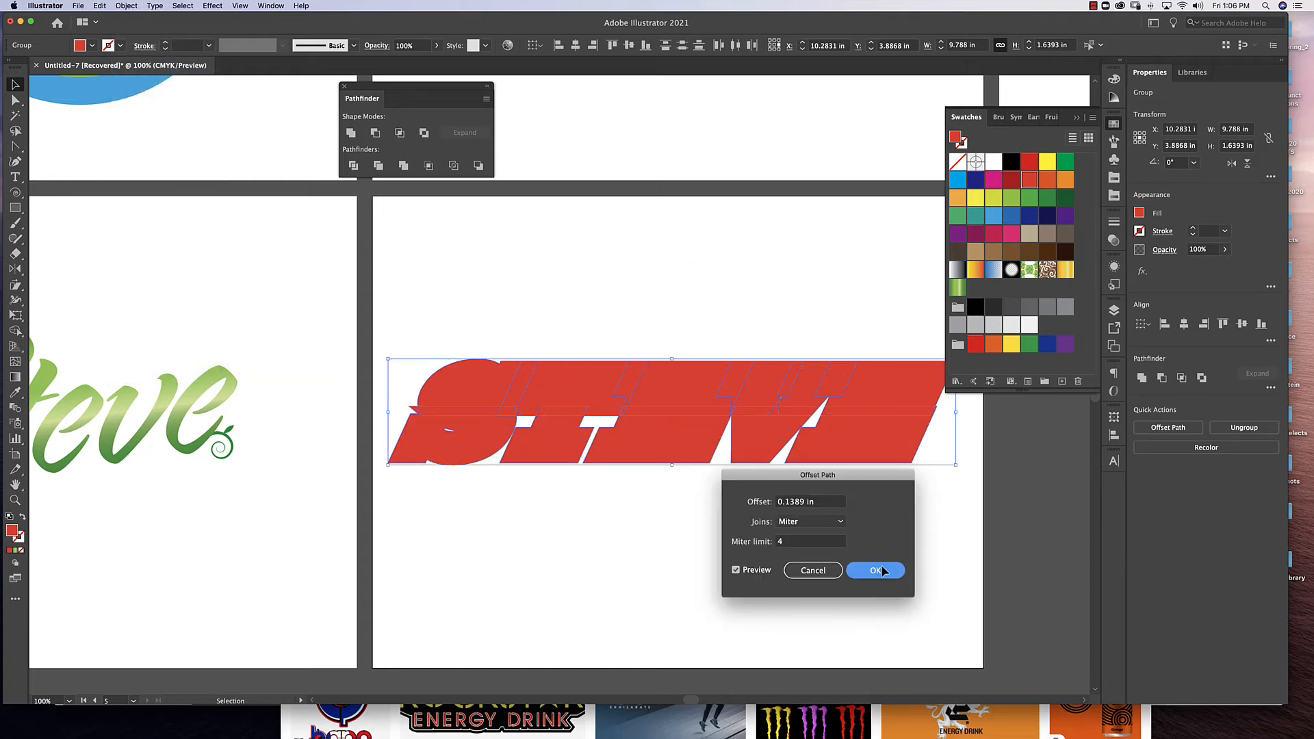
{"action": "left_click", "coordinate": [1065, 181]}
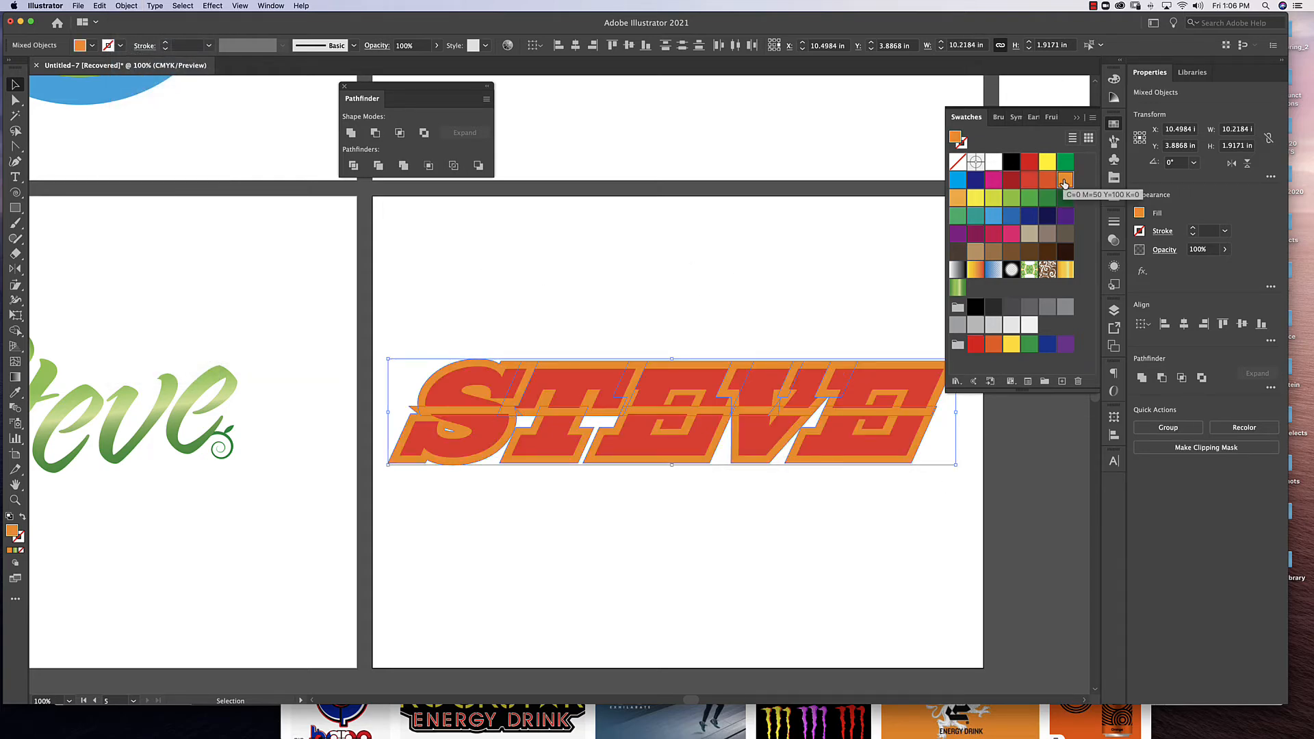
{"action": "left_click", "coordinate": [975, 198]}
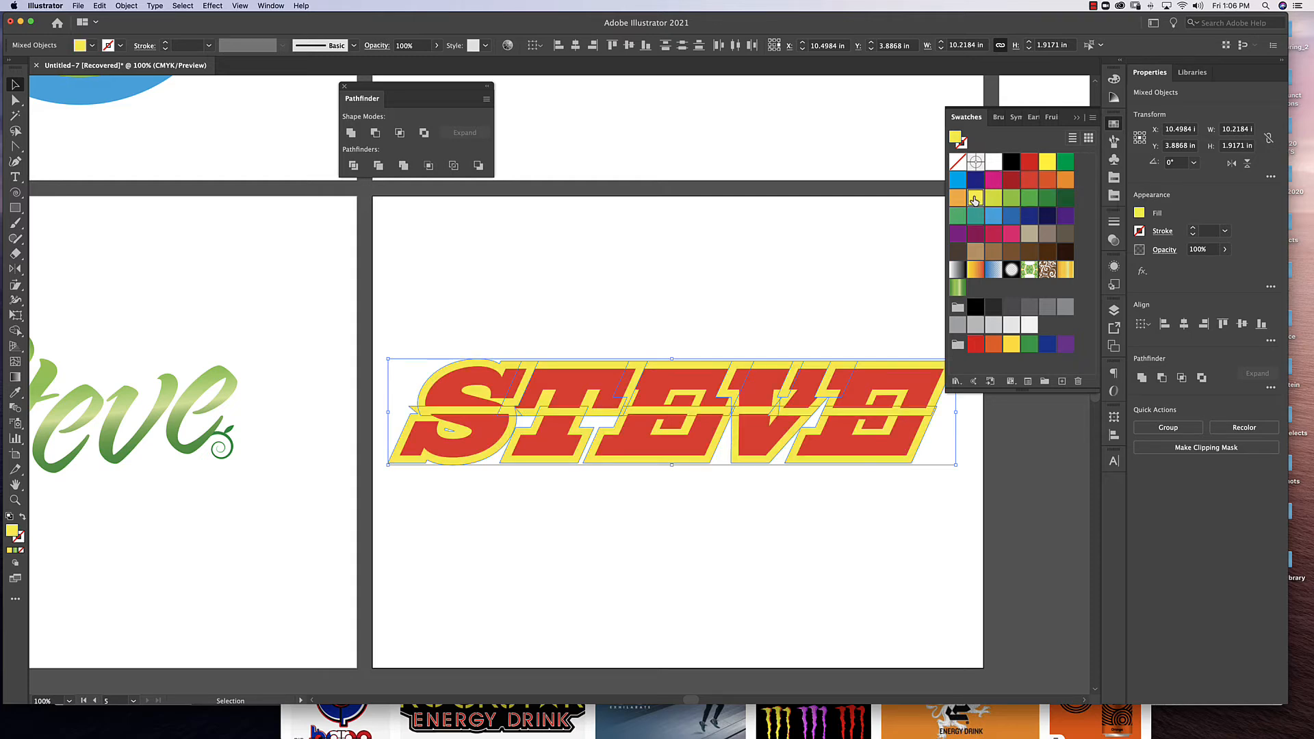
Offset the yellow outline shapes outward by another 0.1389 in with miter joins and limit 4.
{"action": "left_click", "coordinate": [126, 6]}
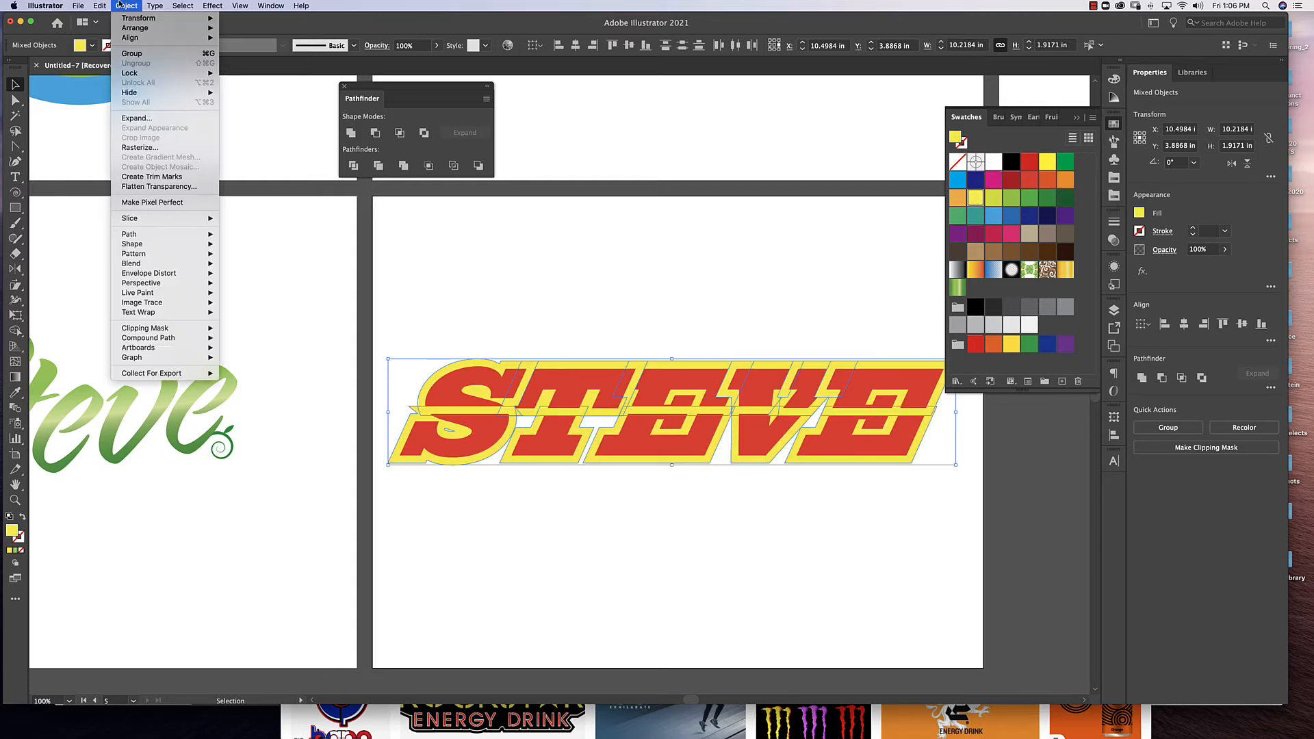
{"action": "mouse_move", "coordinate": [164, 256]}
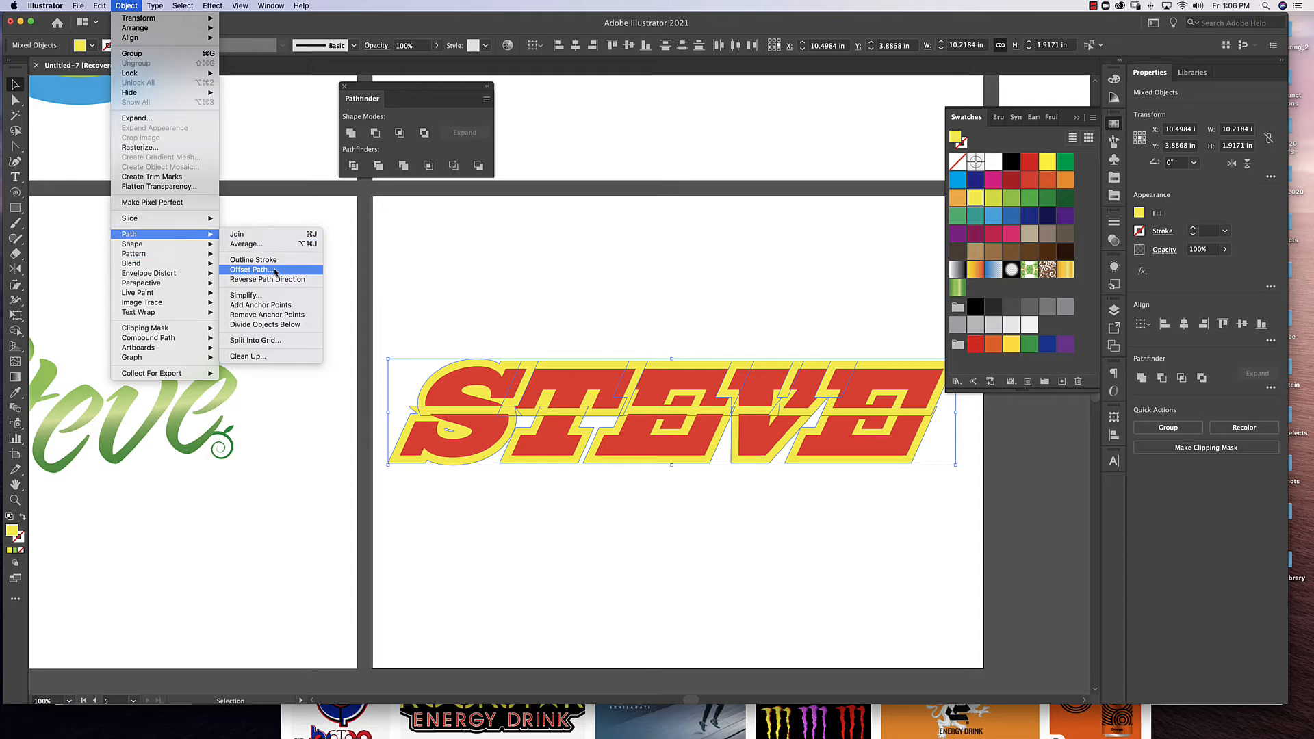
{"action": "left_click", "coordinate": [250, 269]}
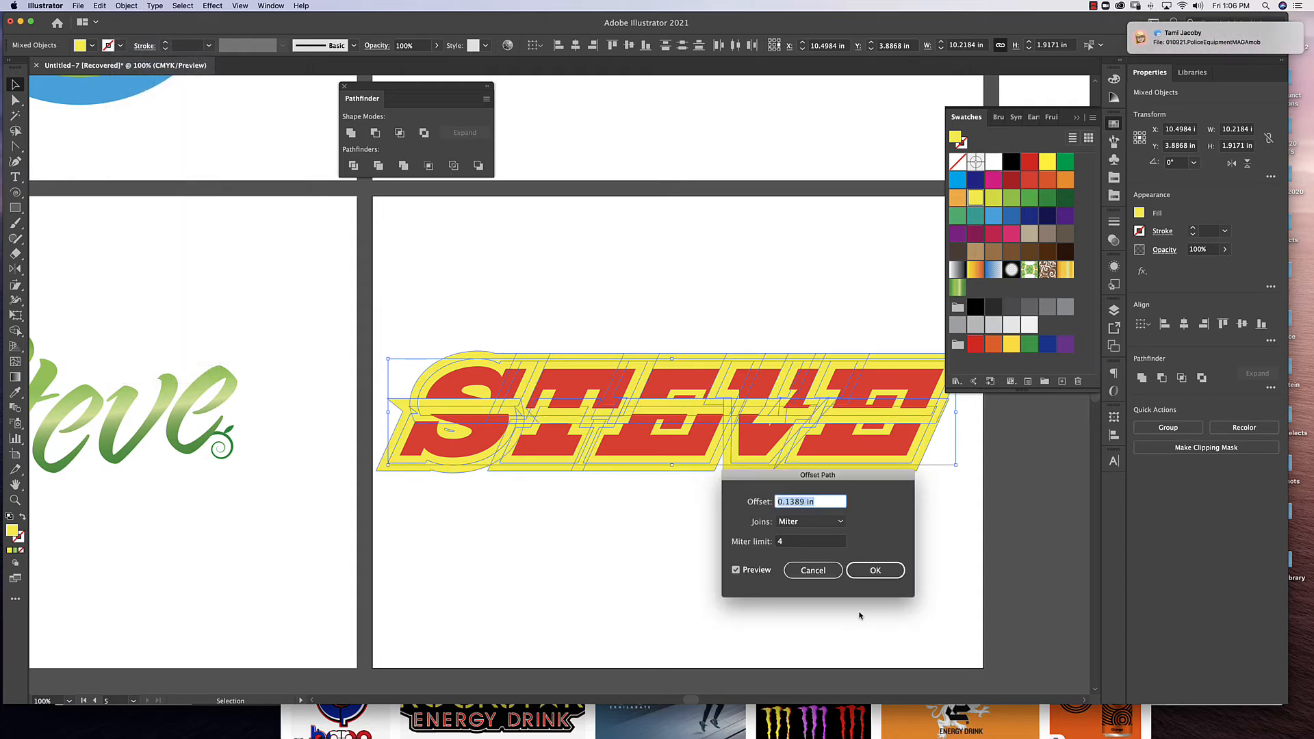
{"action": "key", "text": "Return"}
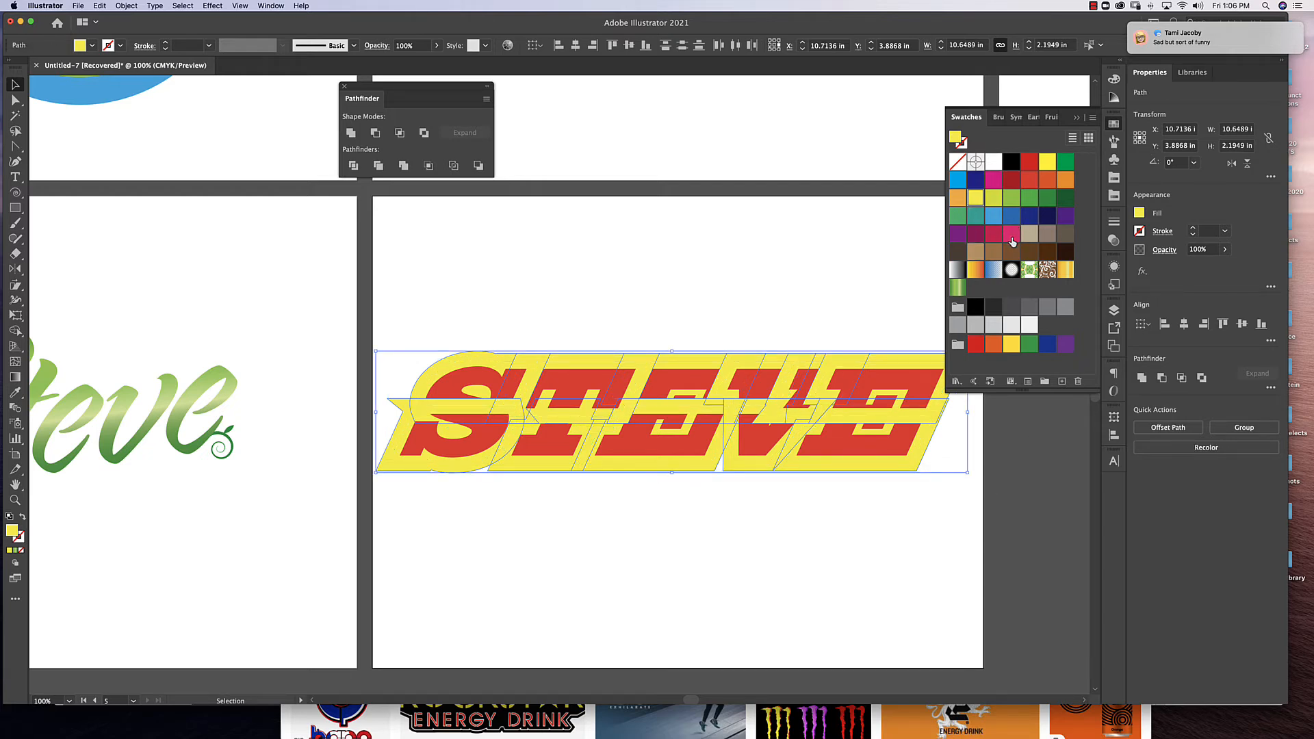
Fill the outermost offset outline with pink, and delete that whole outline layer from the word.
{"action": "left_click", "coordinate": [1012, 234]}
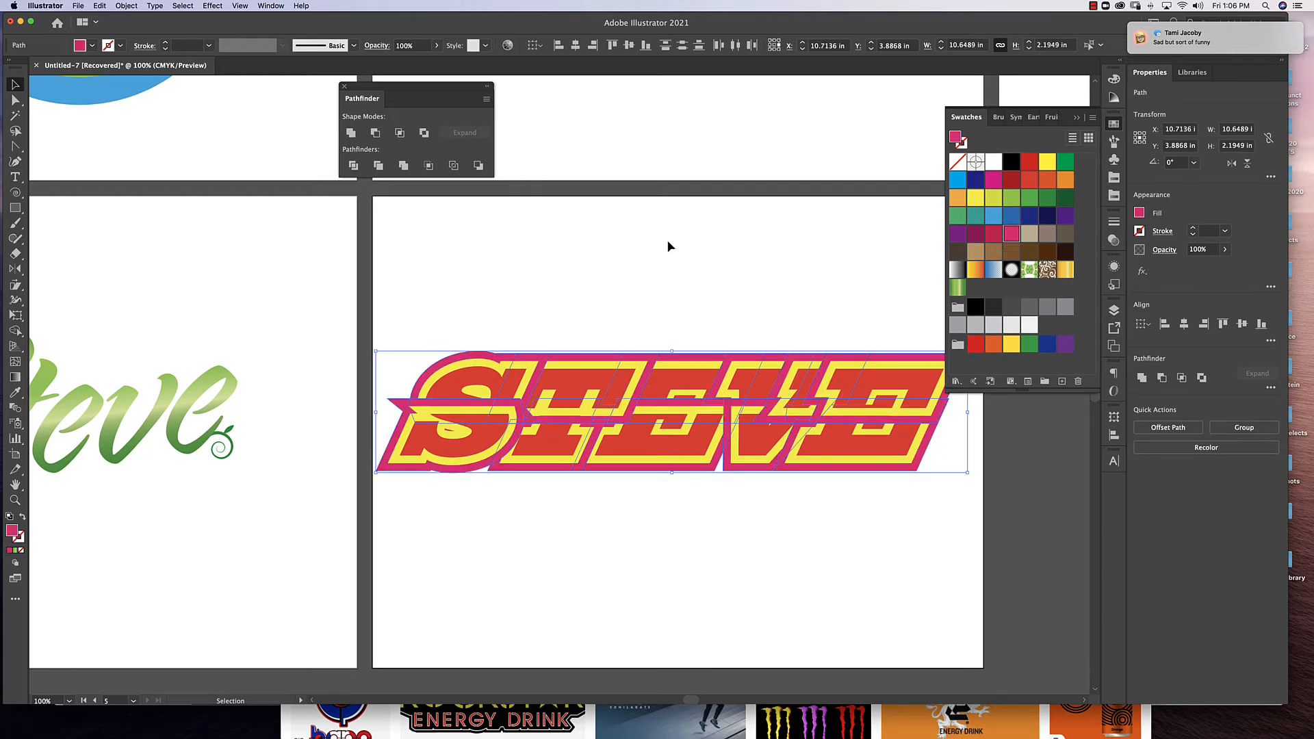
{"action": "key", "text": "Delete"}
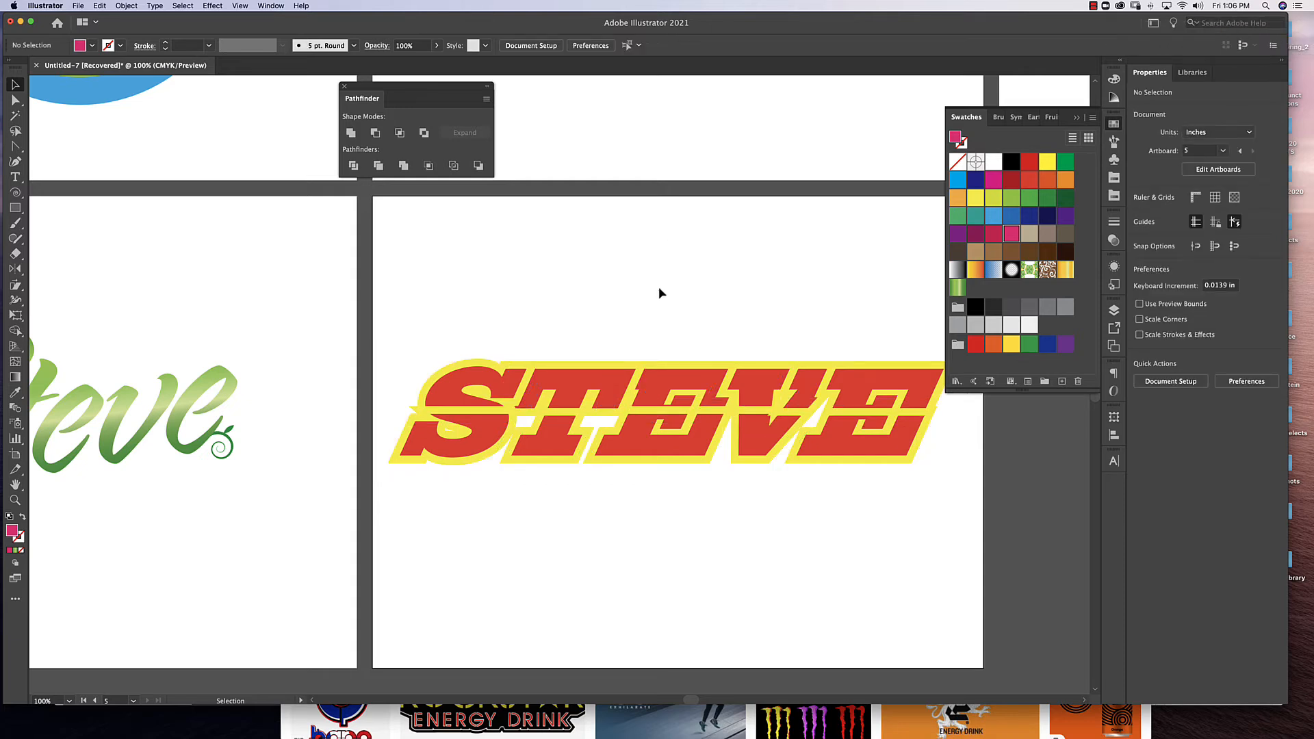
{"action": "left_click", "coordinate": [509, 367]}
{"action": "key", "text": "Delete"}
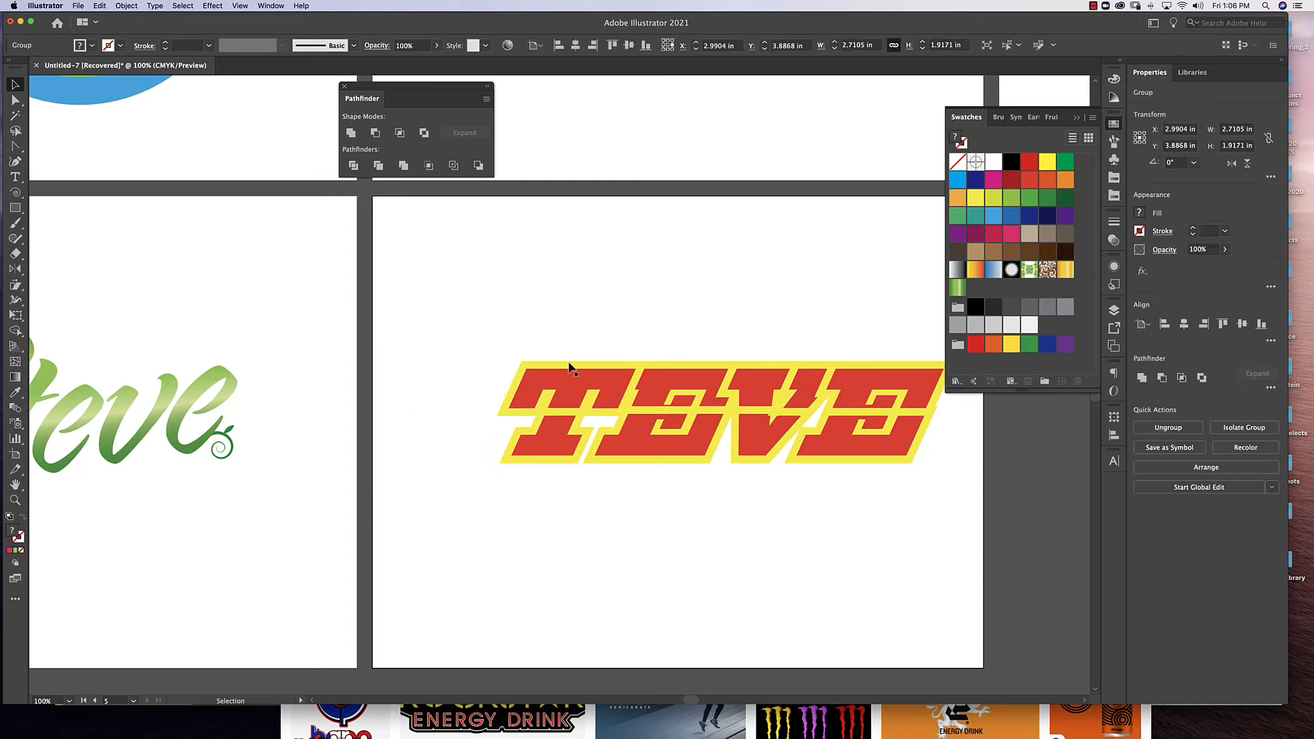
{"action": "key", "text": "ctrl+z"}
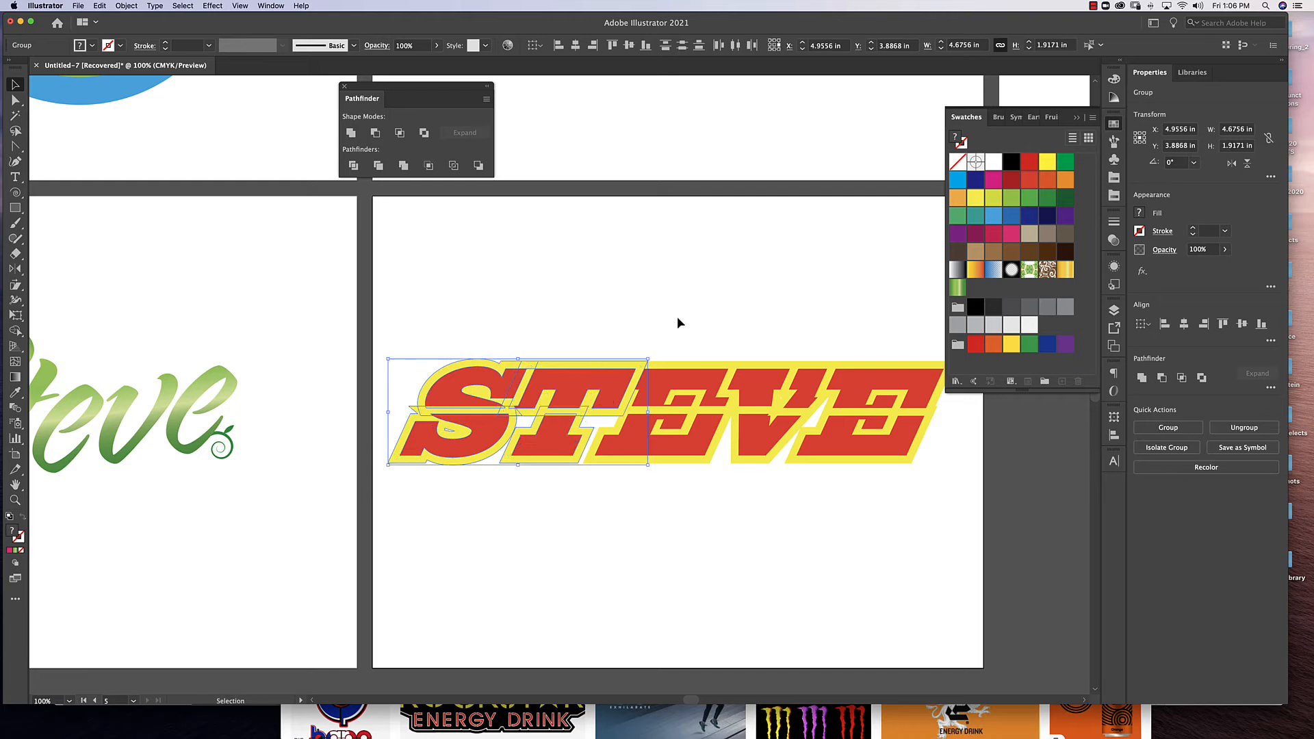
Ungroup all the letter groups of the slanted word to separate the red letters from their yellow offsets.
{"action": "left_click", "coordinate": [578, 369]}
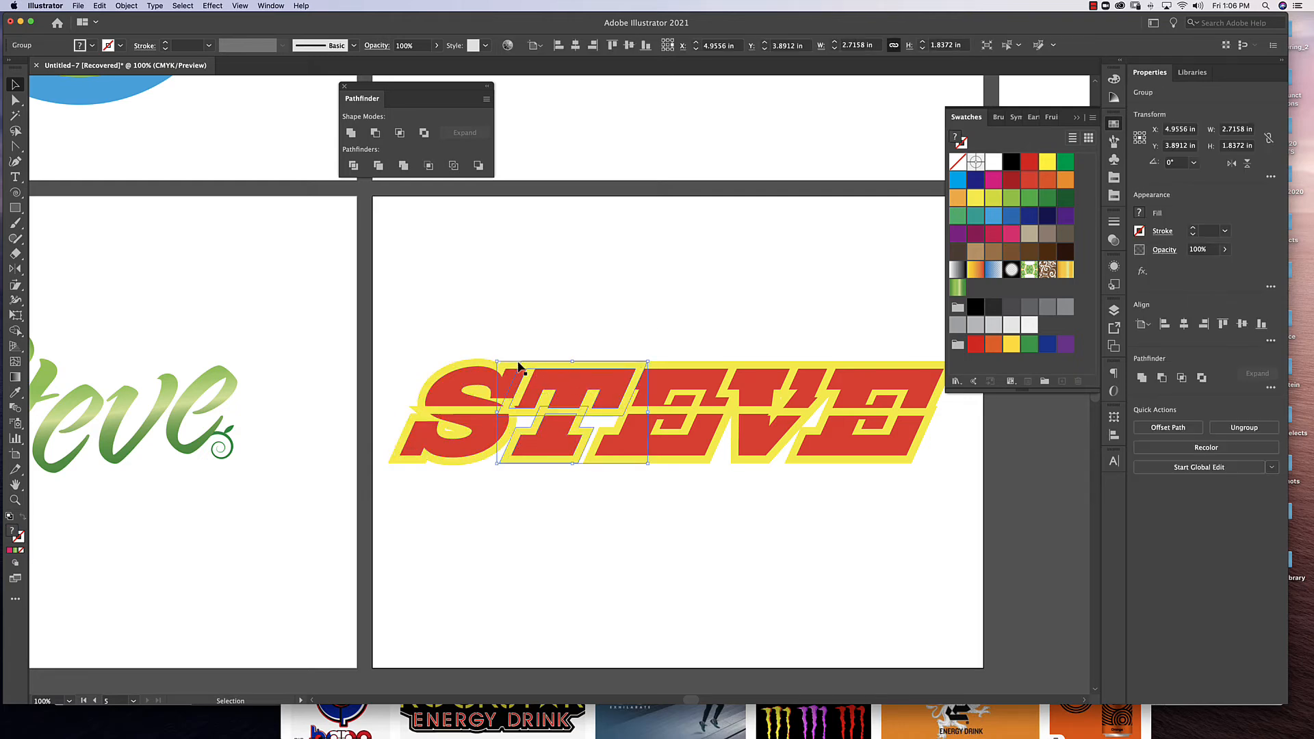
{"action": "left_click_drag", "start_coordinate": [909, 325], "coordinate": [412, 576]}
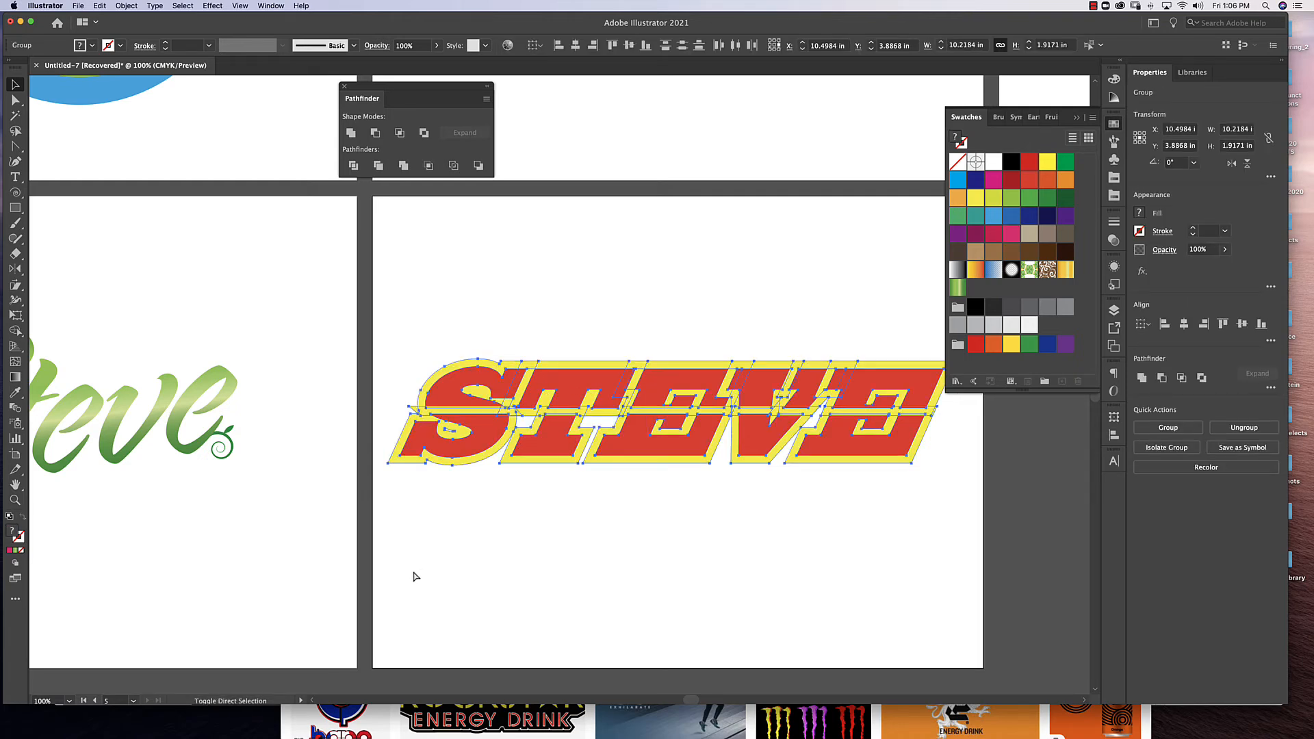
{"action": "key", "text": "super+shift+g"}
{"action": "left_click", "coordinate": [565, 307]}
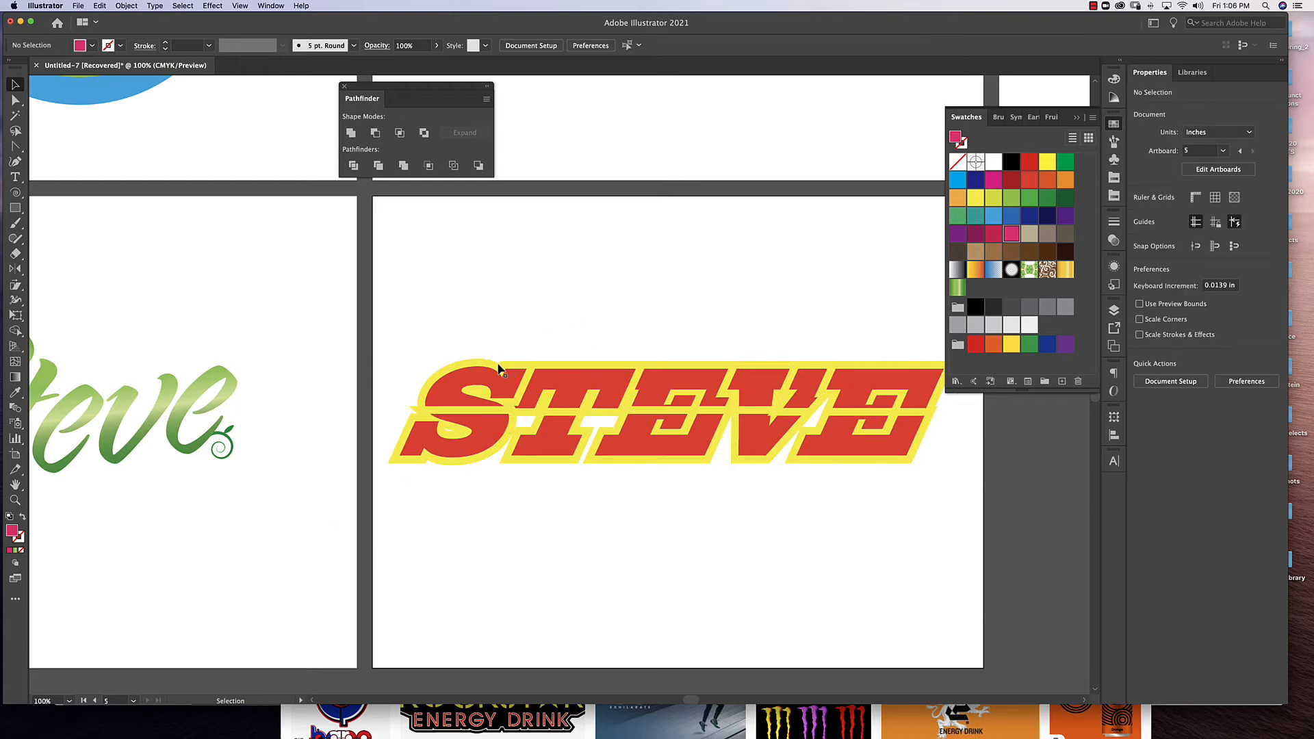
Delete every yellow offset shape behind the upper and lower halves of the letters, keeping only the red pieces.
{"action": "left_click", "coordinate": [502, 371]}
{"action": "key", "text": "BackSpace"}
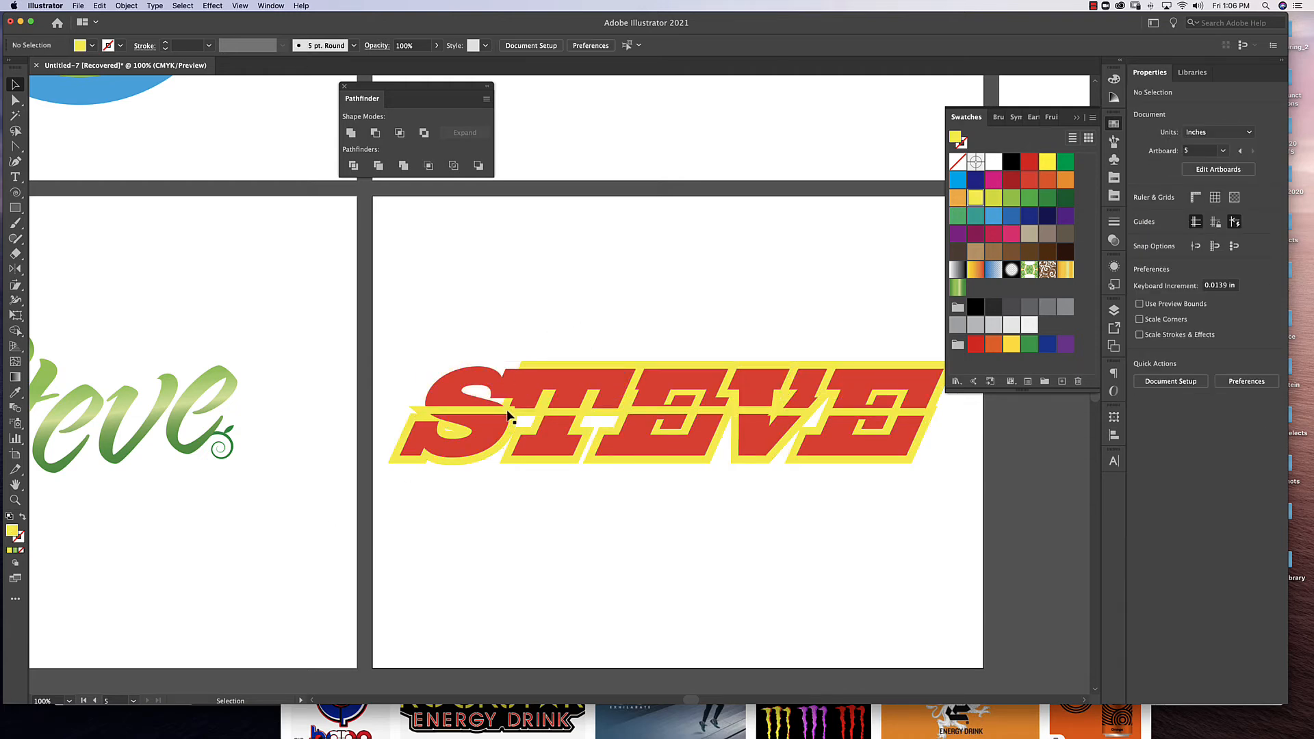
{"action": "left_click", "coordinate": [513, 415]}
{"action": "key", "text": "BackSpace"}
{"action": "left_click", "coordinate": [515, 416]}
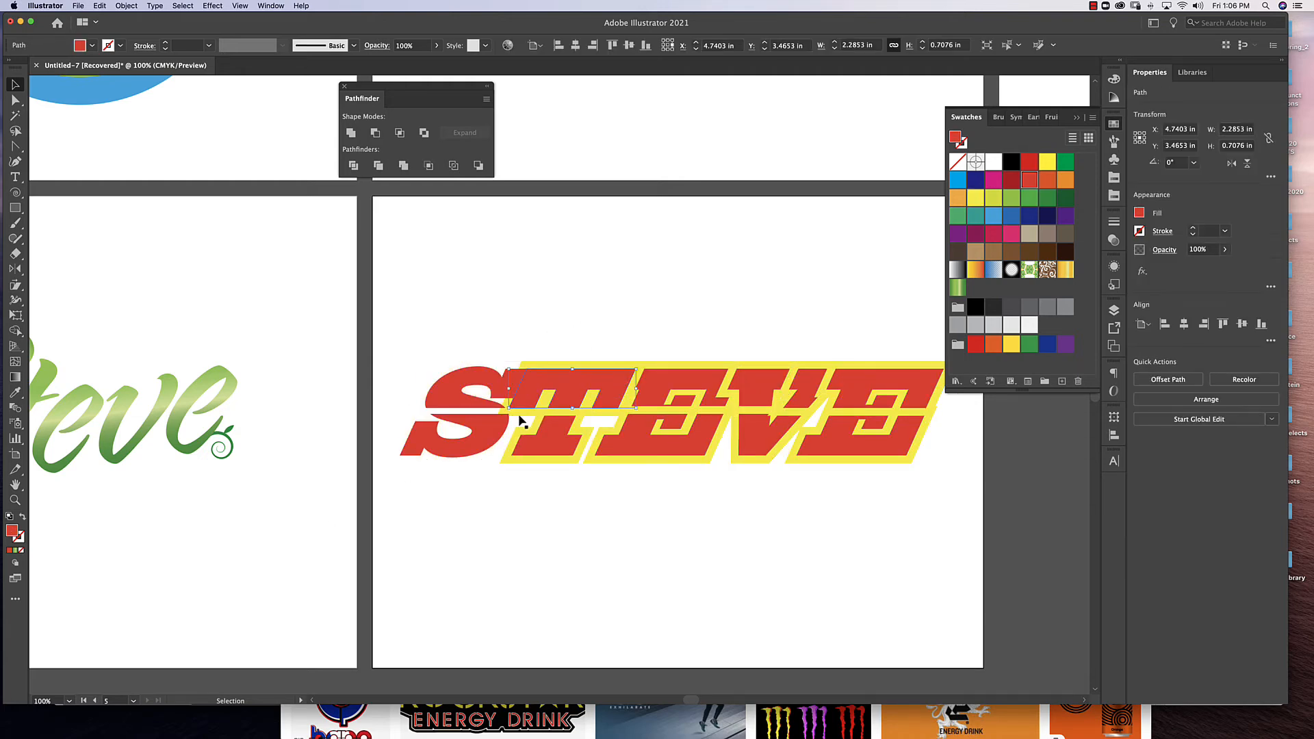
{"action": "key", "text": "BackSpace"}
{"action": "left_click", "coordinate": [529, 440]}
{"action": "key", "text": "BackSpace"}
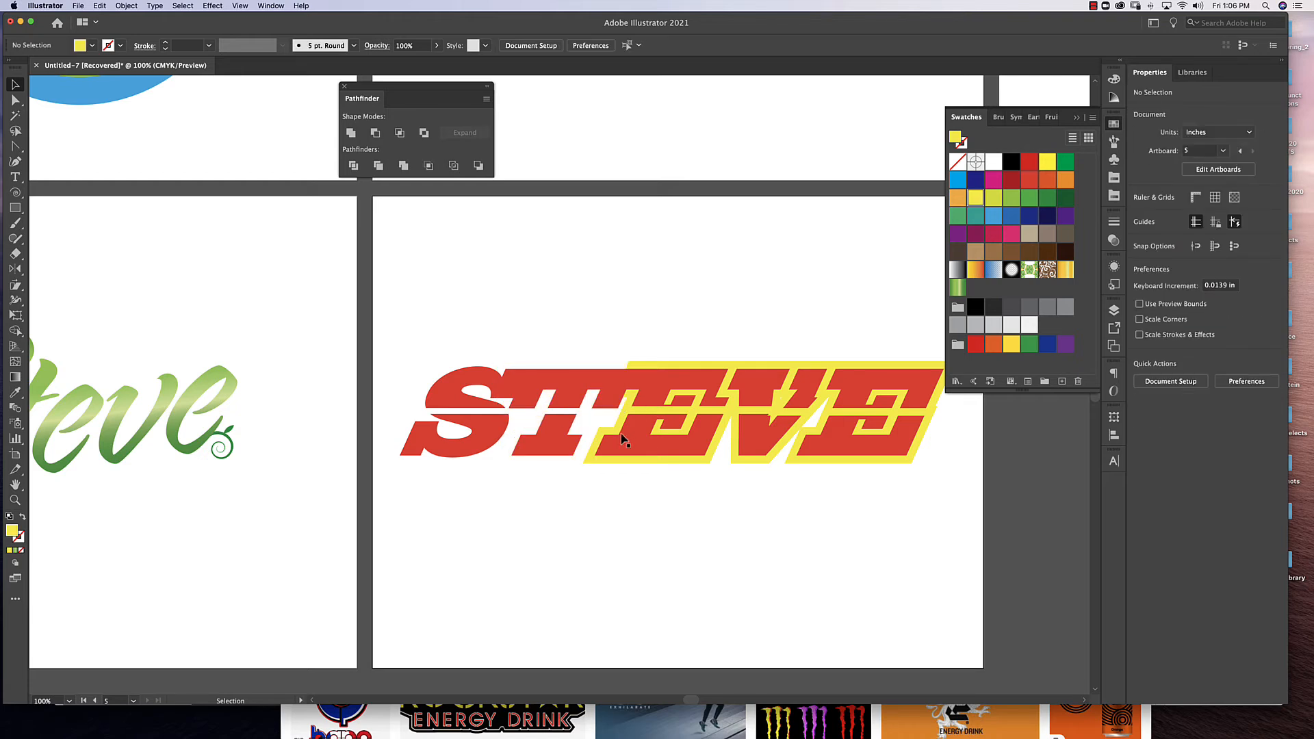
{"action": "left_click", "coordinate": [638, 466]}
{"action": "key", "text": "BackSpace"}
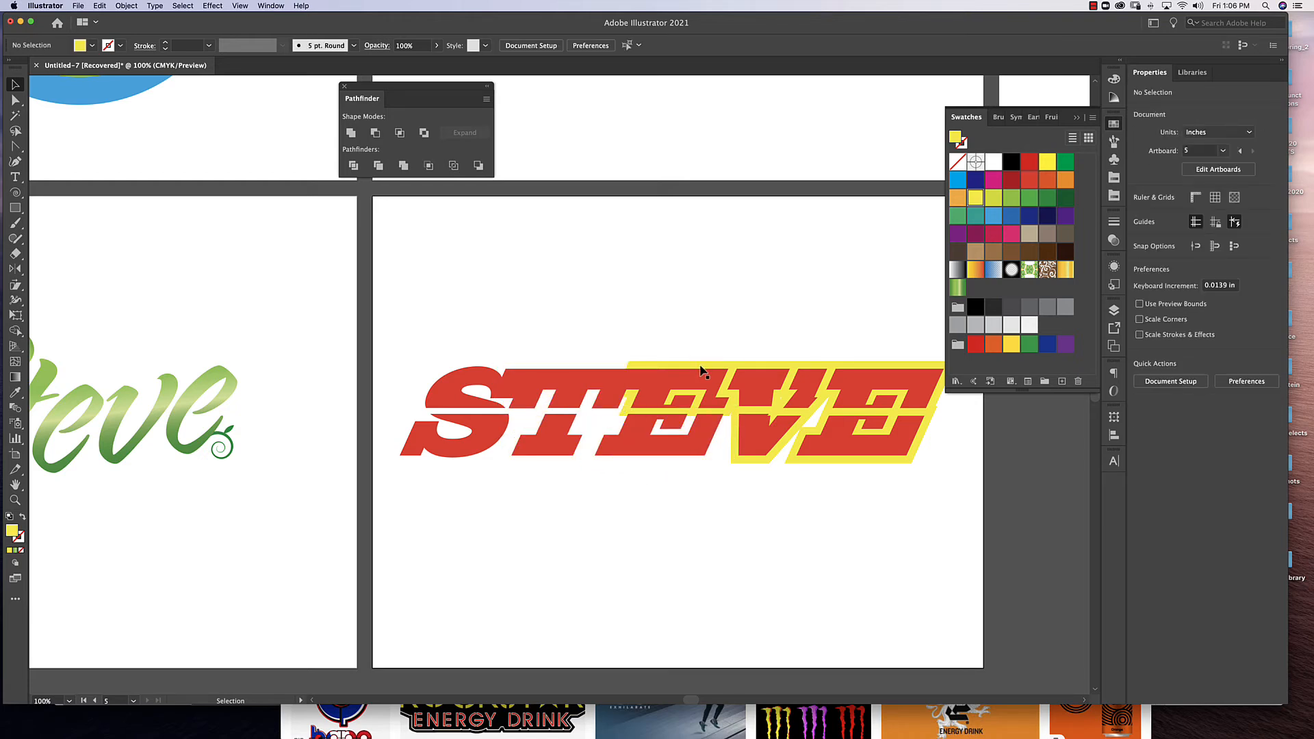
{"action": "left_click", "coordinate": [700, 370]}
{"action": "key", "text": "BackSpace"}
{"action": "left_click", "coordinate": [793, 373]}
{"action": "key", "text": "BackSpace"}
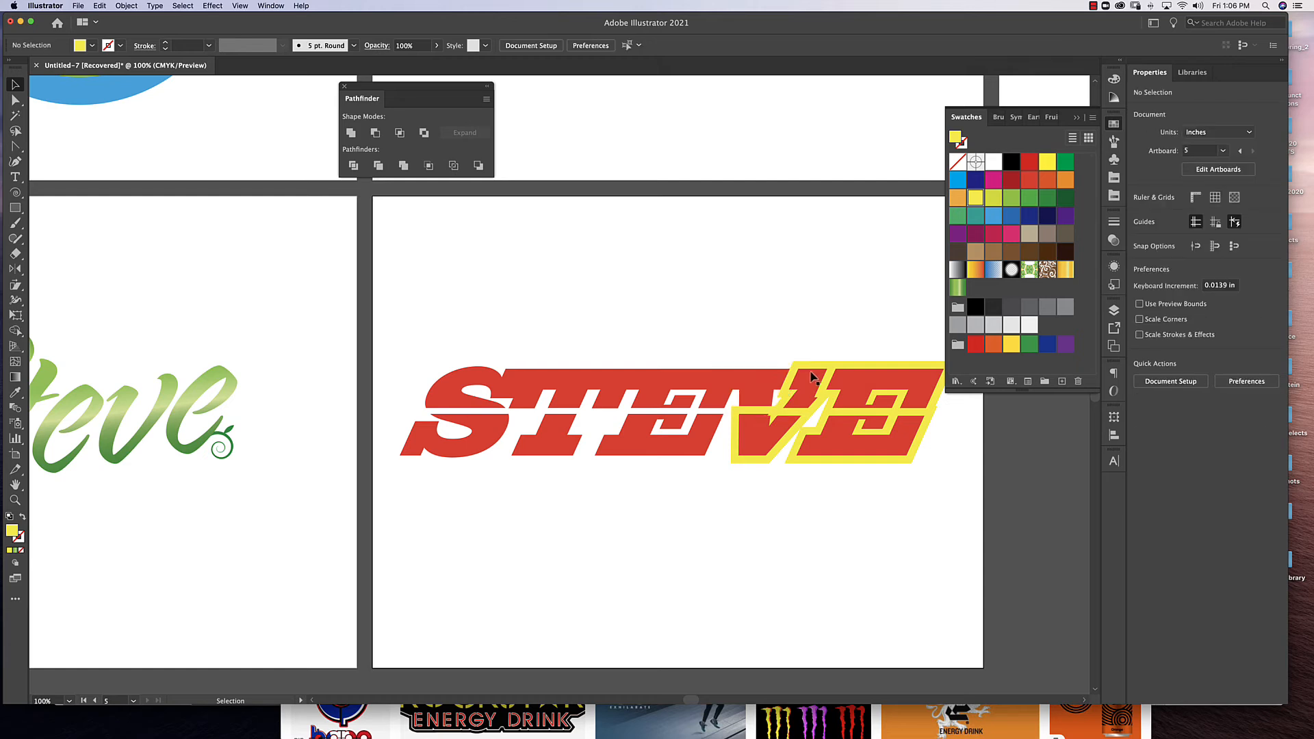
{"action": "left_click", "coordinate": [826, 367]}
{"action": "key", "text": "BackSpace"}
{"action": "left_click", "coordinate": [878, 370]}
{"action": "key", "text": "BackSpace"}
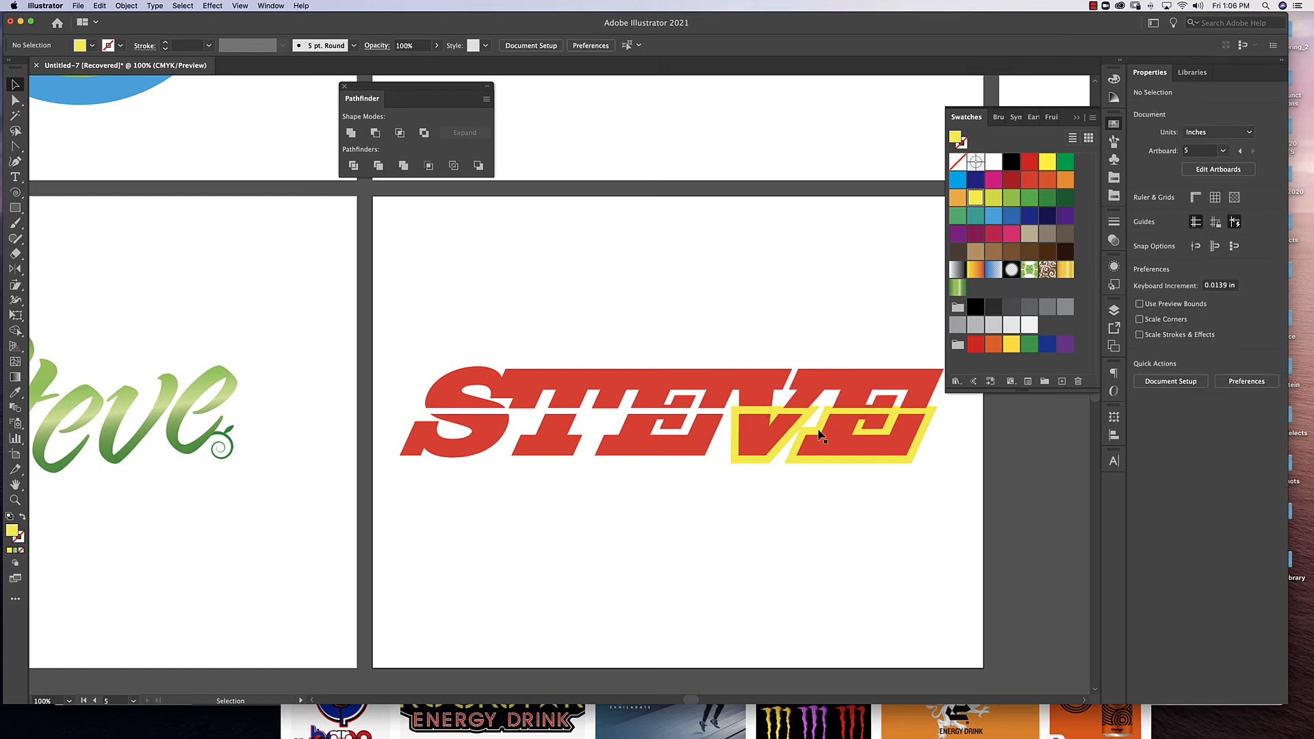
{"action": "left_click", "coordinate": [805, 441]}
{"action": "key", "text": "BackSpace"}
{"action": "left_click", "coordinate": [811, 438]}
{"action": "key", "text": "BackSpace"}
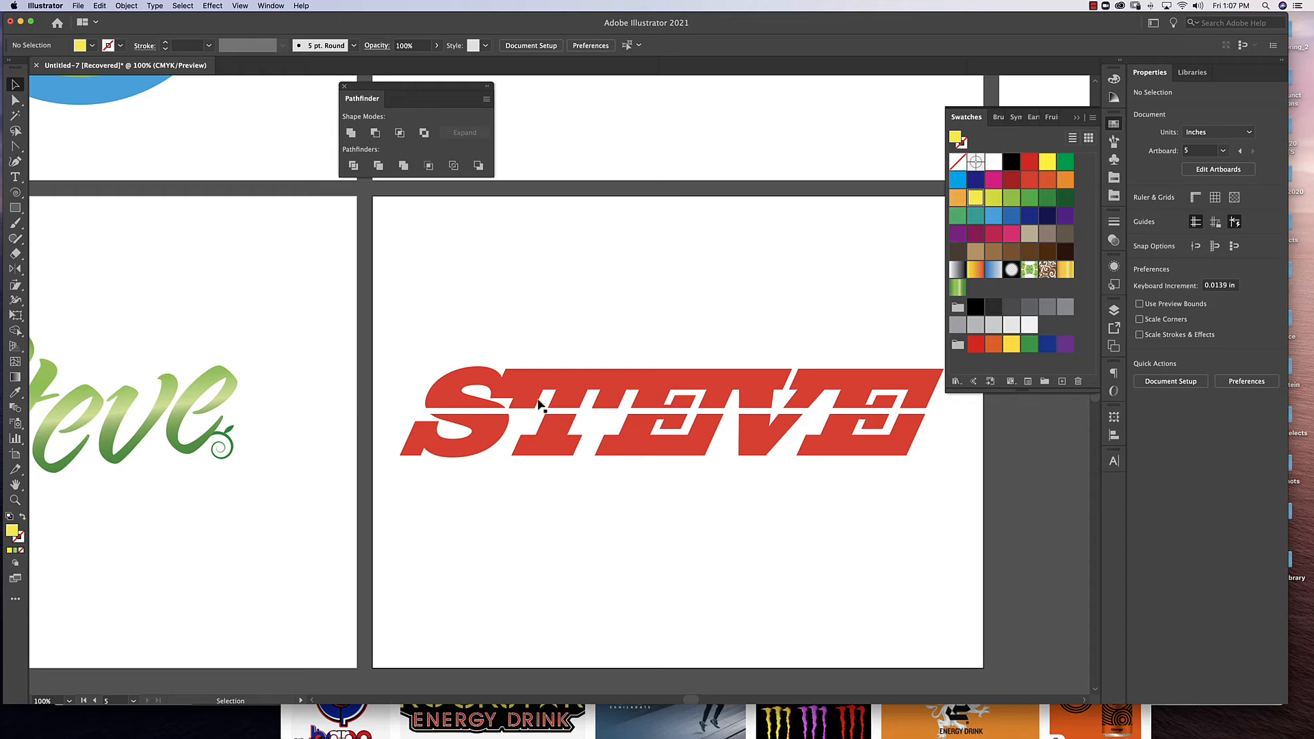
Fill all the red letter pieces of the word with the Black swatch.
{"action": "left_click_drag", "start_coordinate": [445, 385], "coordinate": [901, 478]}
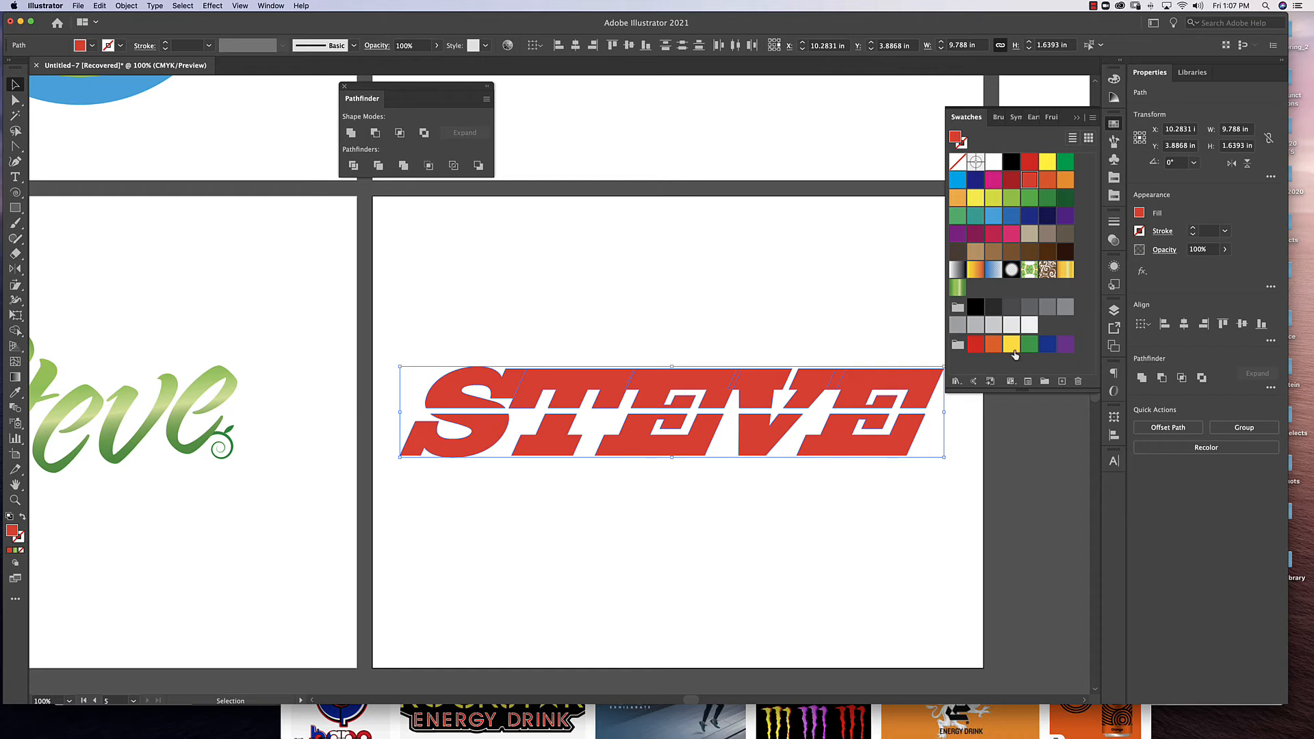
{"action": "left_click", "coordinate": [1012, 164]}
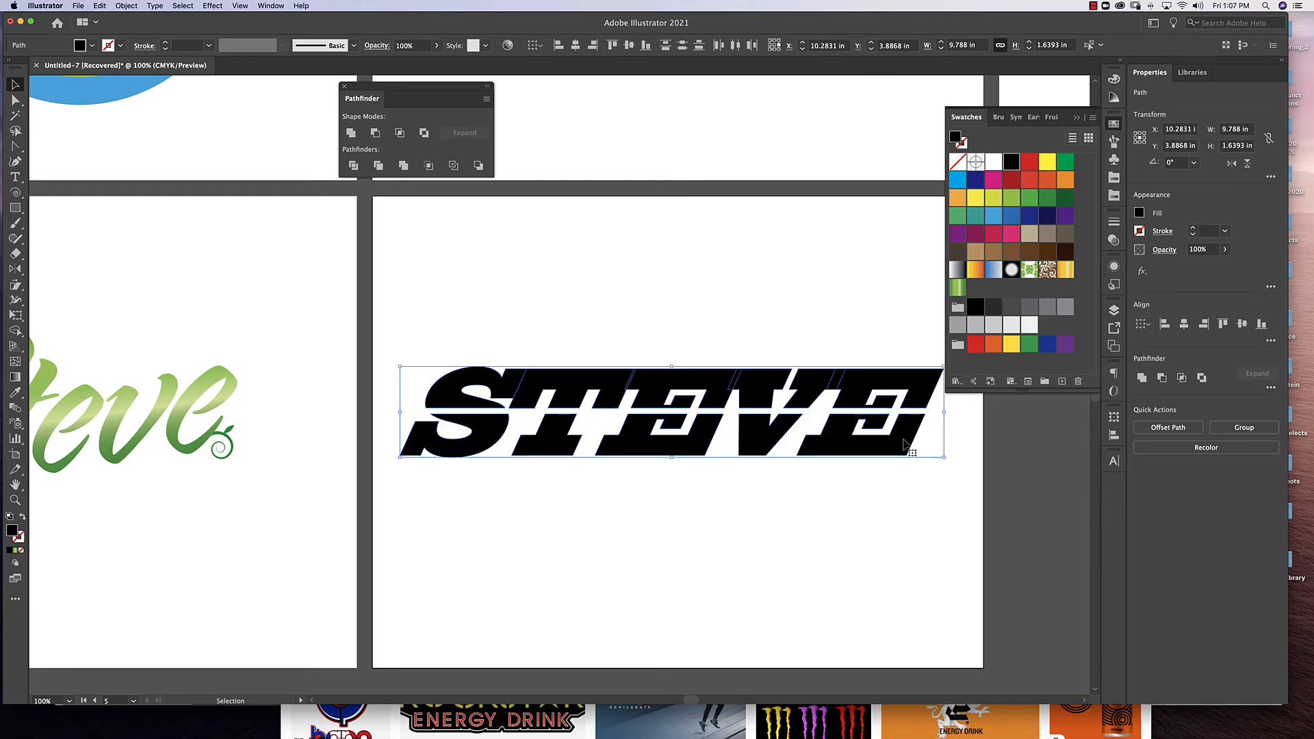
Duplicate the black word slightly up and to the left, and fill the copy with red.
{"action": "left_click_drag", "start_coordinate": [900, 449], "coordinate": [897, 444]}
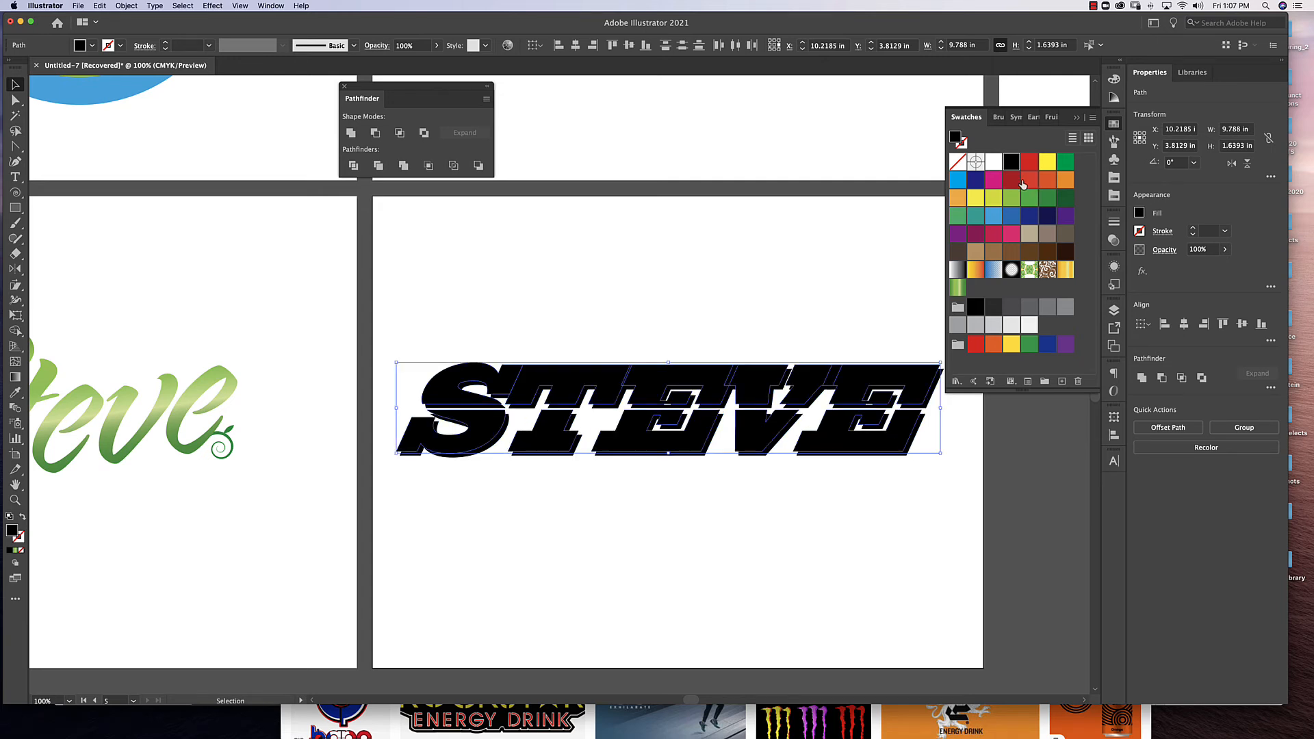
{"action": "left_click", "coordinate": [1028, 182]}
{"action": "left_click", "coordinate": [907, 504]}
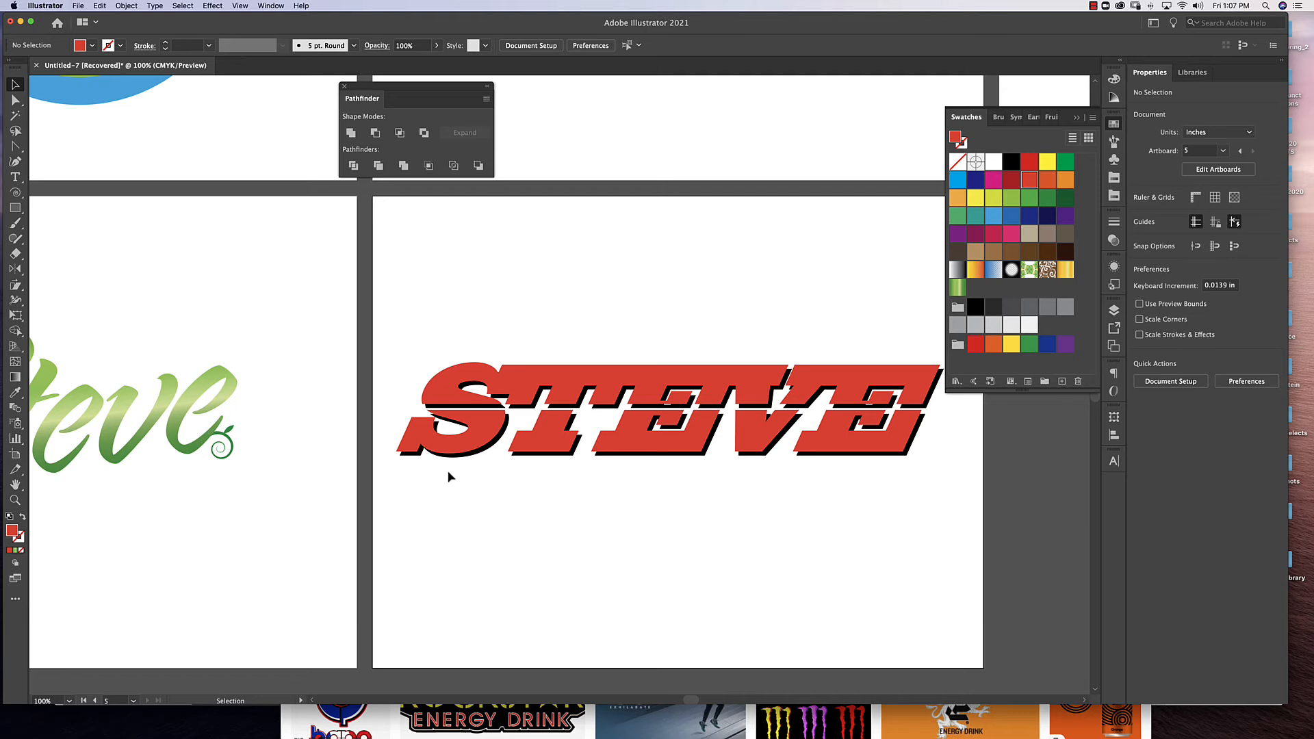
Check the red copy's letter pieces individually, and undo its red fill and the duplication.
{"action": "left_click", "coordinate": [519, 381]}
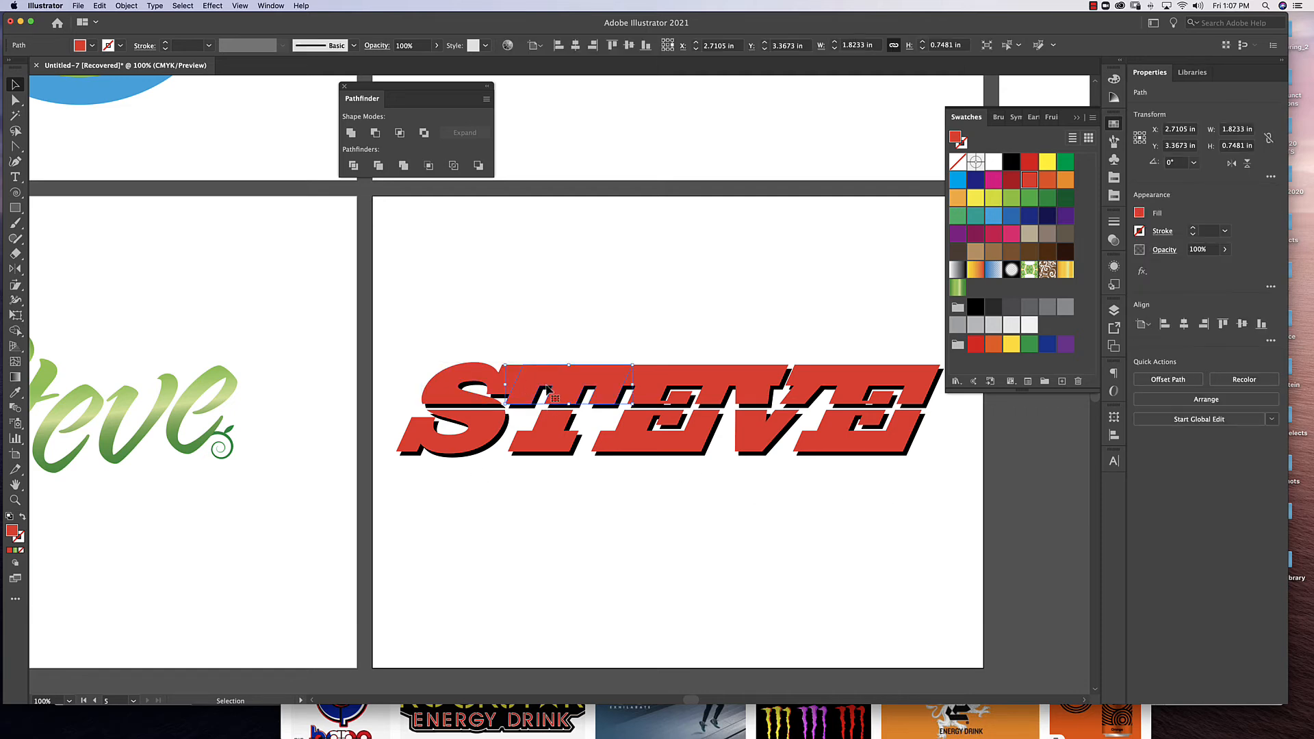
{"action": "left_click", "coordinate": [558, 433]}
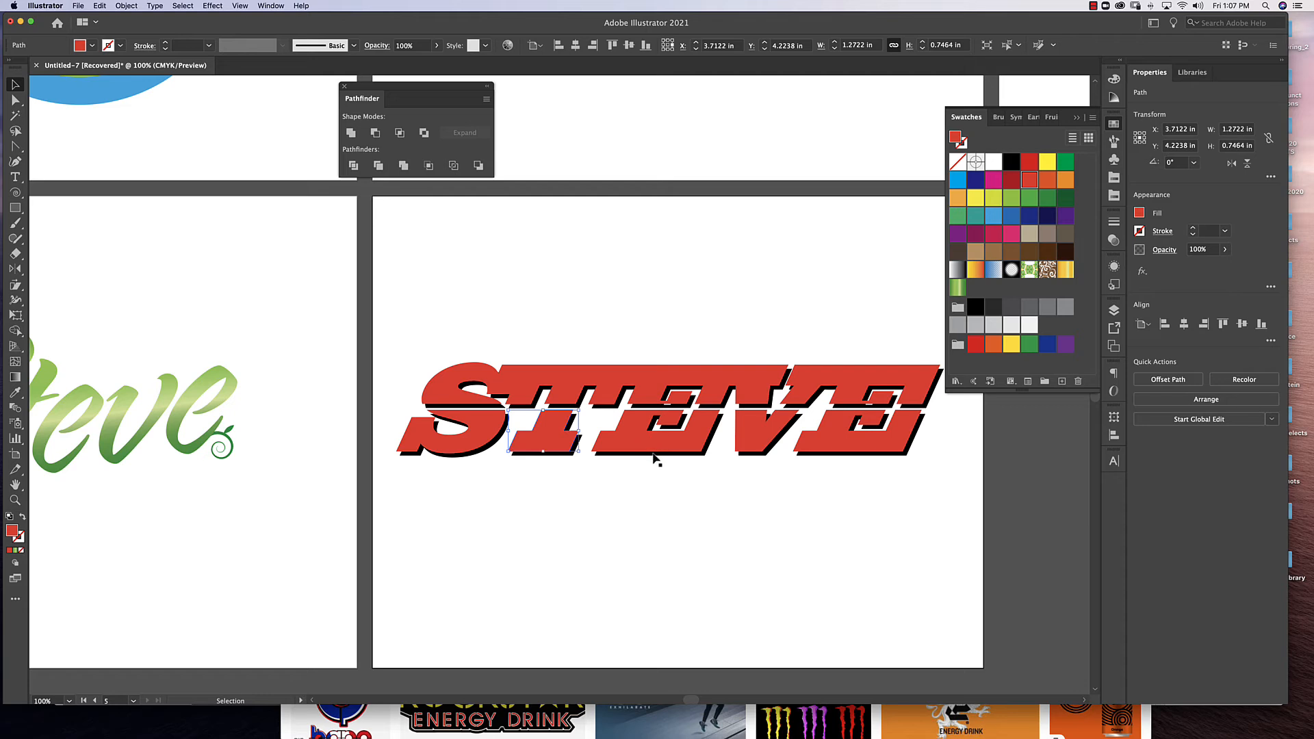
{"action": "left_click", "coordinate": [657, 451]}
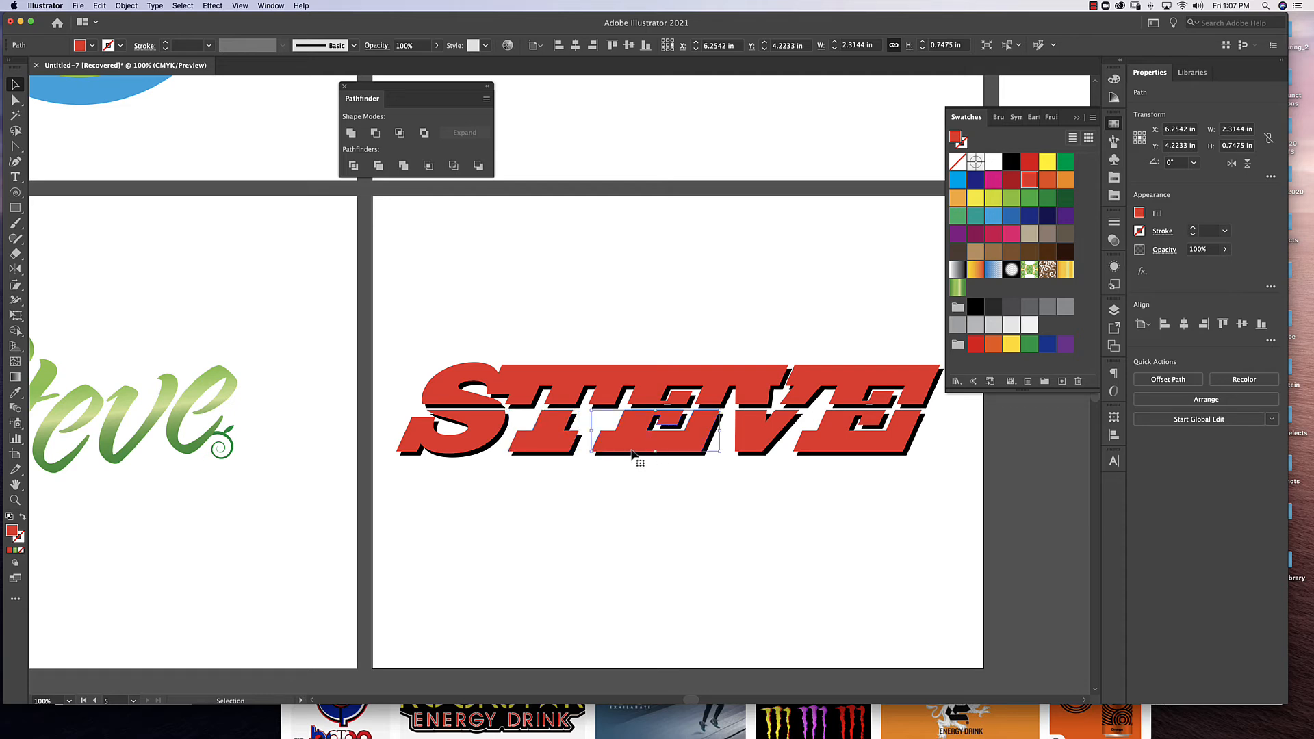
{"action": "left_click", "coordinate": [455, 387]}
{"action": "left_click", "coordinate": [547, 378], "text": "shift"}
{"action": "left_click", "coordinate": [654, 384], "text": "shift"}
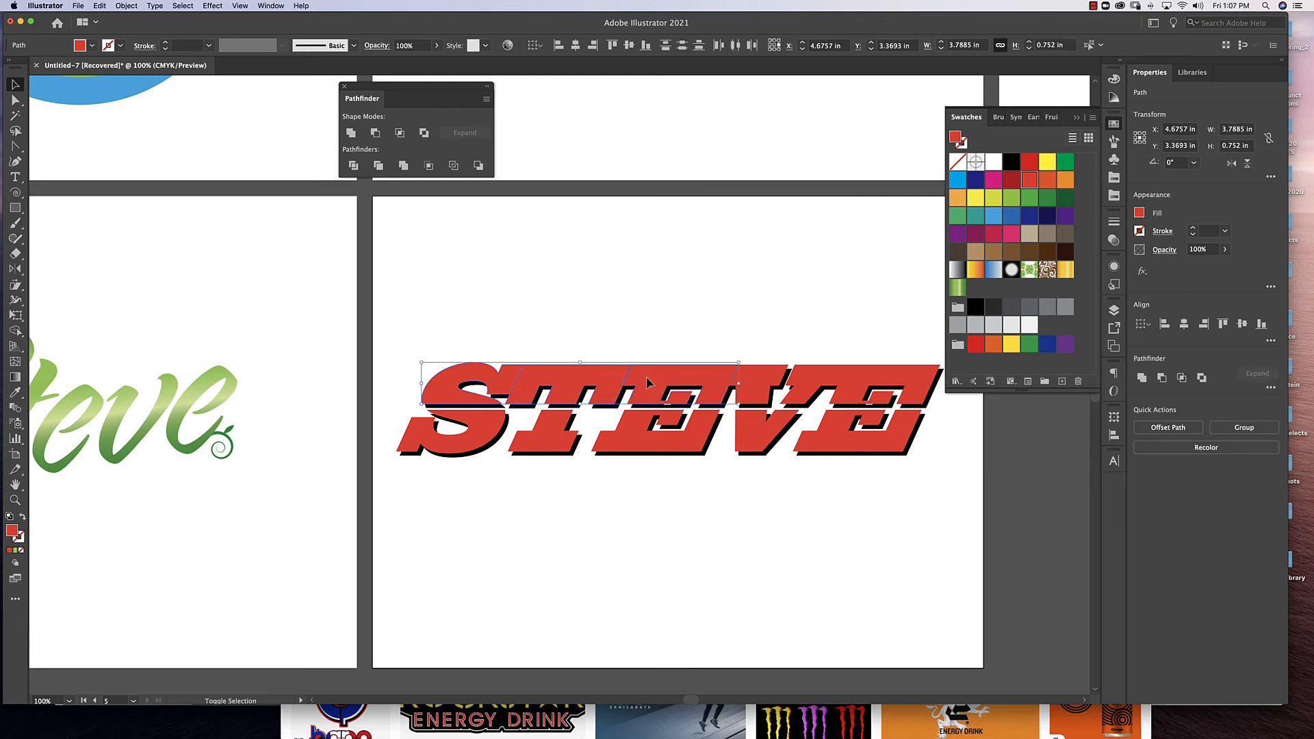
{"action": "left_click", "coordinate": [757, 387], "text": "shift"}
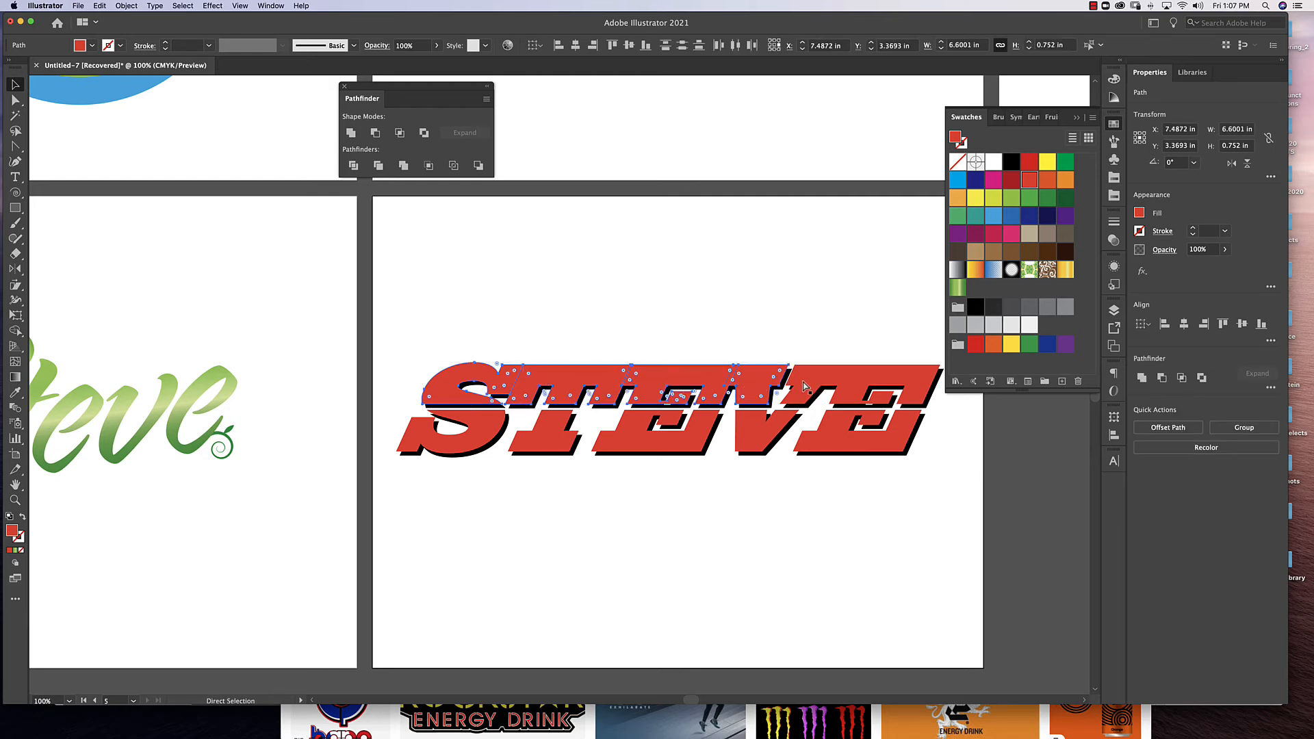
{"action": "key", "text": "super+z"}
{"action": "key", "text": "super+z"}
{"action": "left_click", "coordinate": [829, 328]}
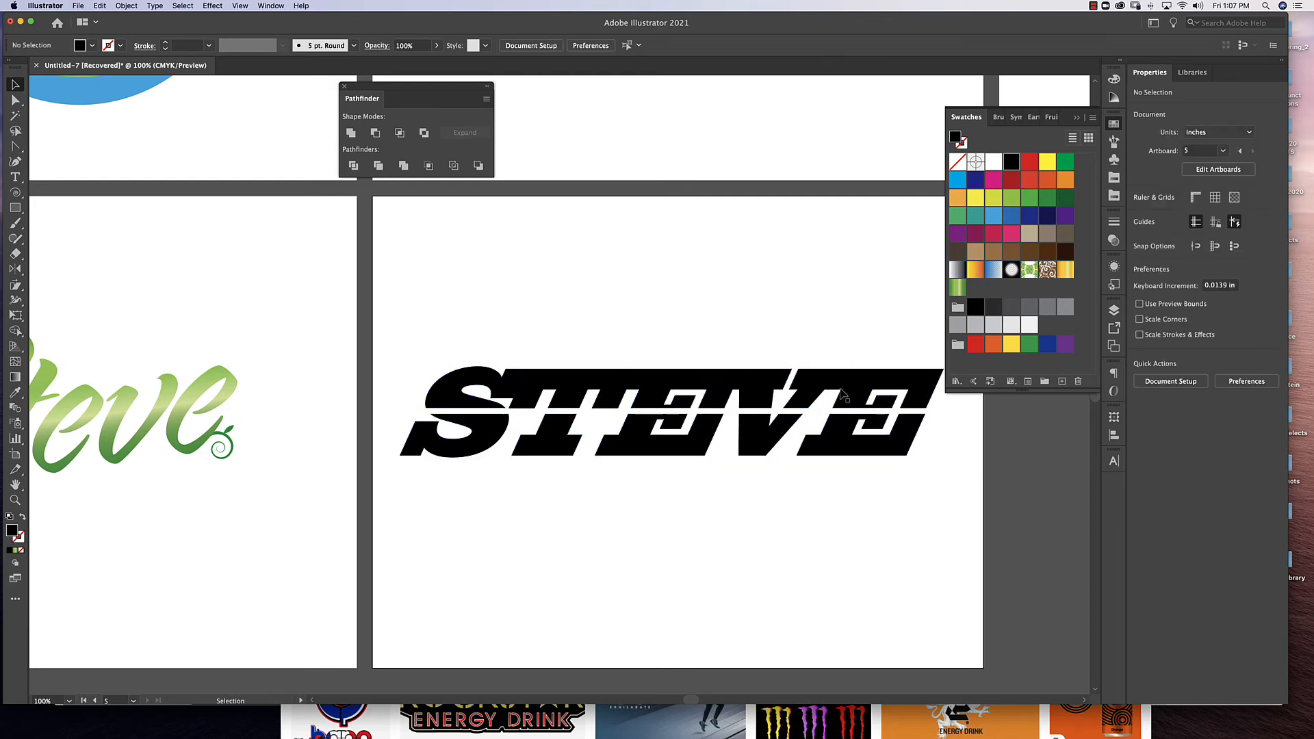
Unite all the overlapping black letter pieces of the word with the Pathfinder.
{"action": "left_click", "coordinate": [873, 379]}
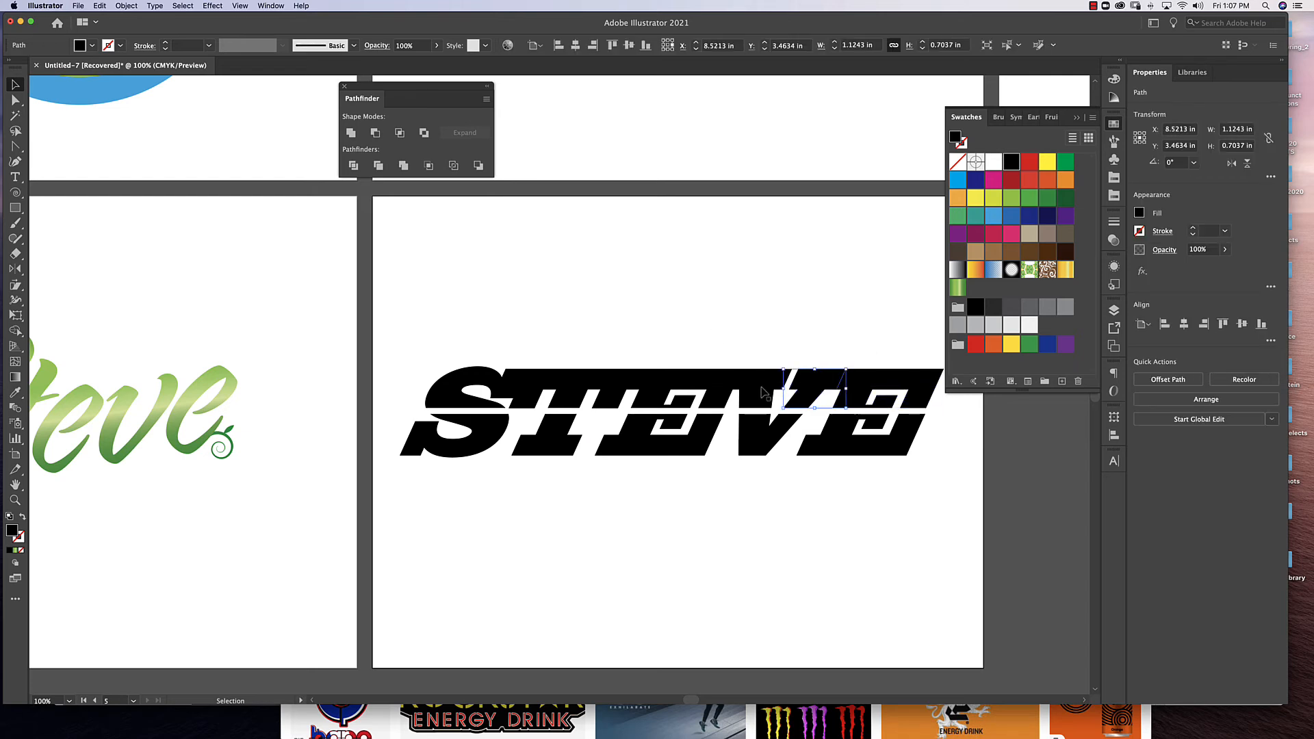
{"action": "left_click", "coordinate": [709, 389]}
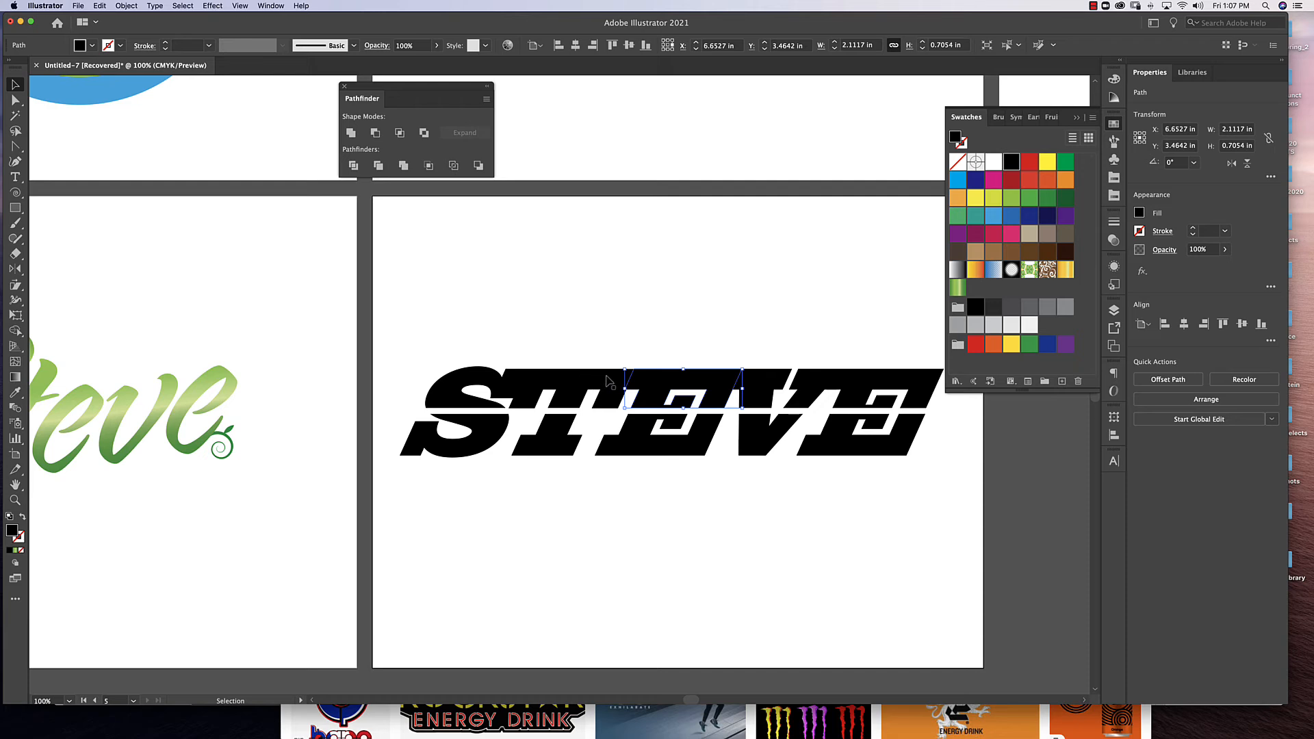
{"action": "left_click", "coordinate": [607, 382]}
{"action": "left_click", "coordinate": [501, 380]}
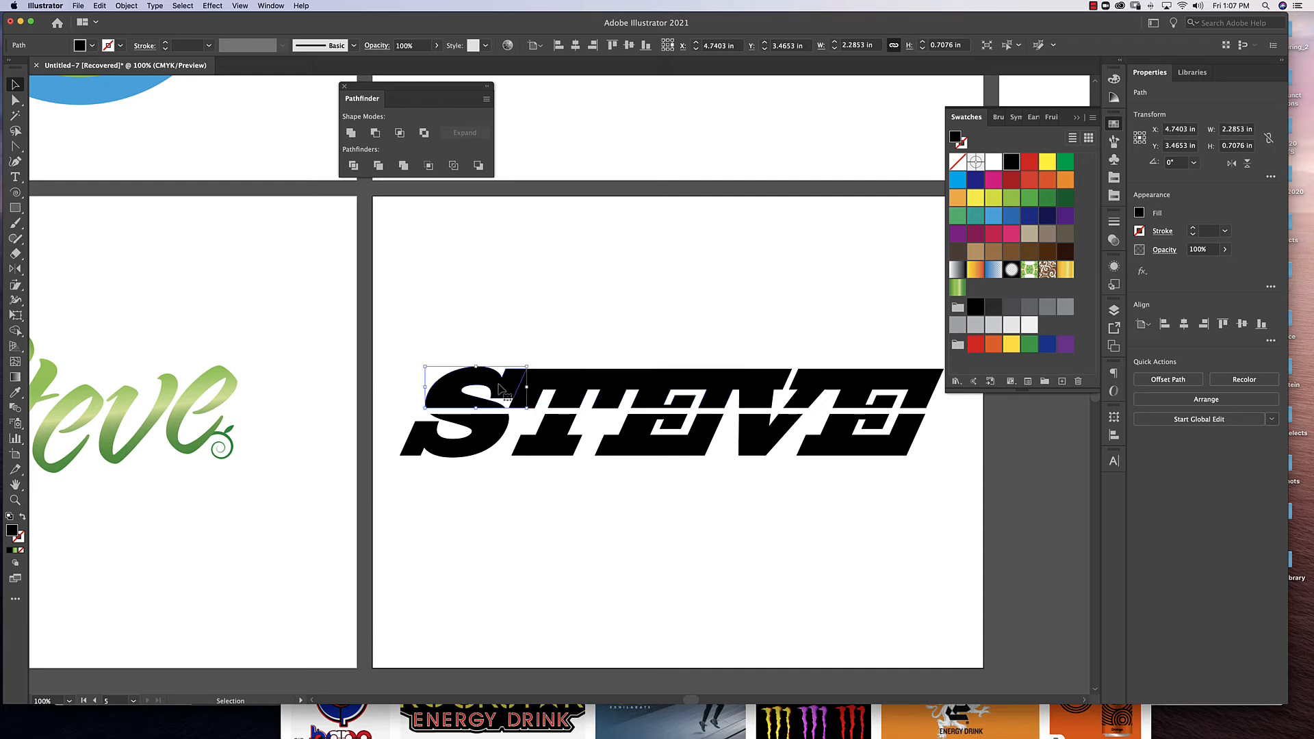
{"action": "left_click", "coordinate": [484, 446]}
{"action": "left_click", "coordinate": [506, 340]}
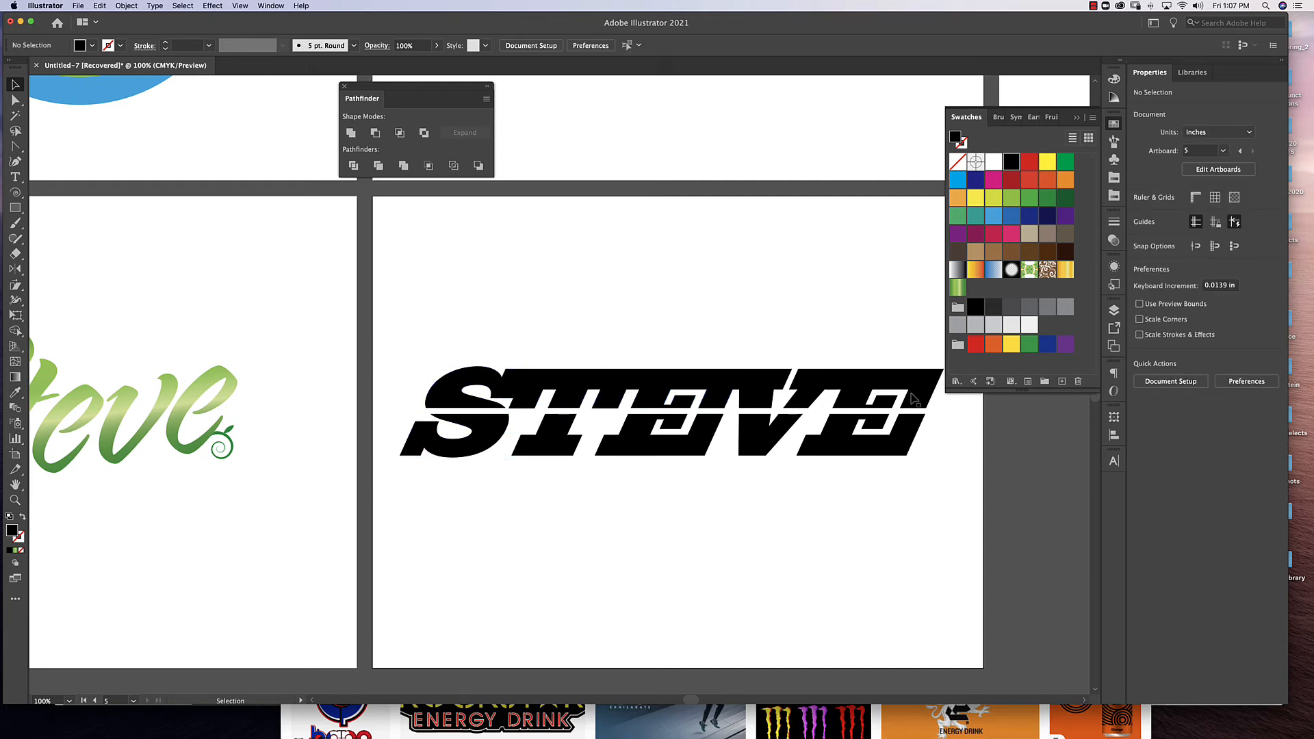
{"action": "left_click_drag", "start_coordinate": [922, 347], "coordinate": [414, 458]}
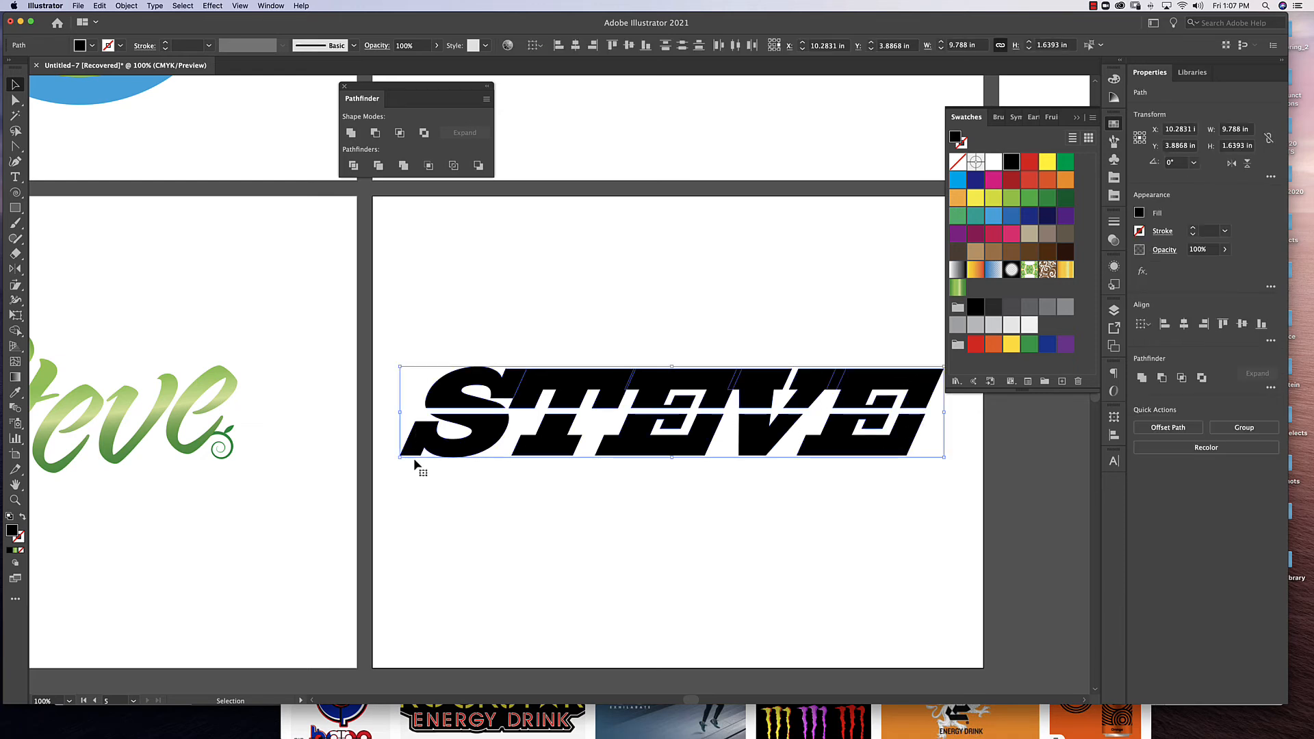
{"action": "left_click", "coordinate": [351, 133]}
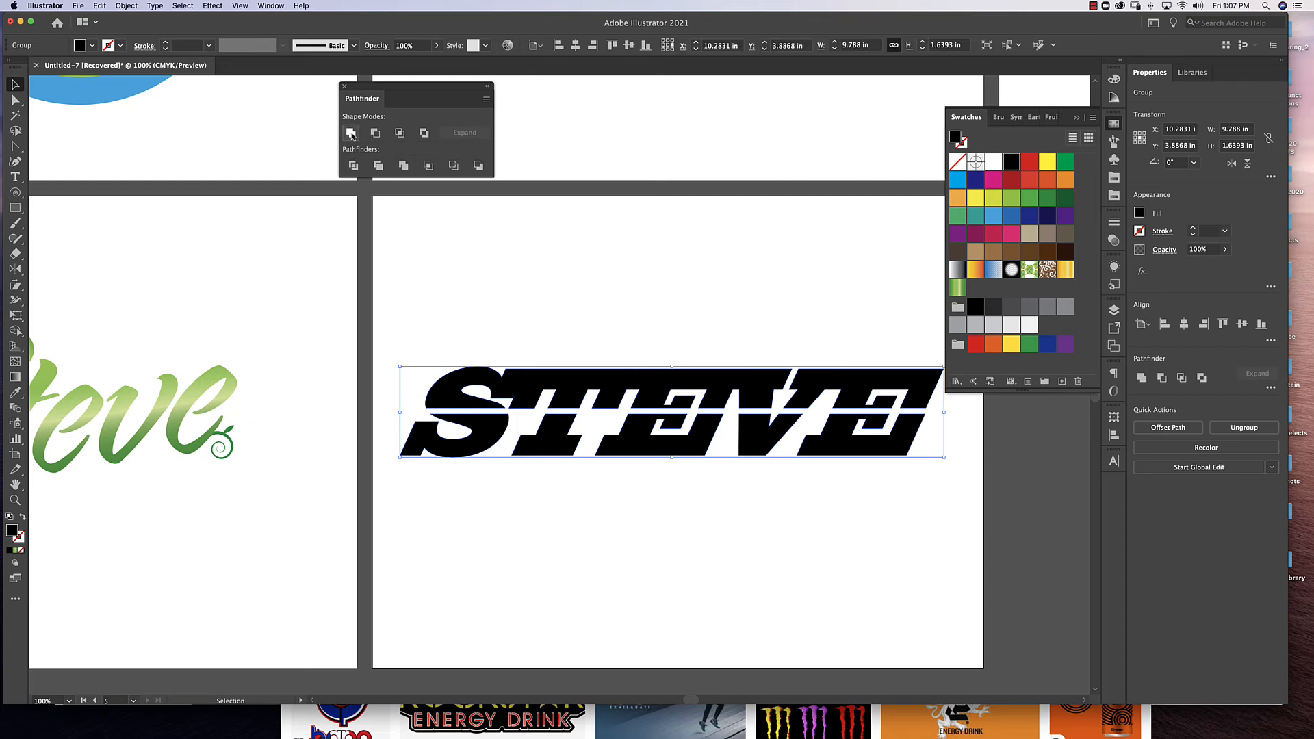
Nudge the united black word, duplicate it slightly up and to the left, and fill the copy with orange.
{"action": "mouse_move", "coordinate": [673, 445]}
{"action": "left_mouse_down"}
{"action": "mouse_move", "coordinate": [674, 474]}
{"action": "mouse_move", "coordinate": [675, 455]}
{"action": "left_mouse_up"}
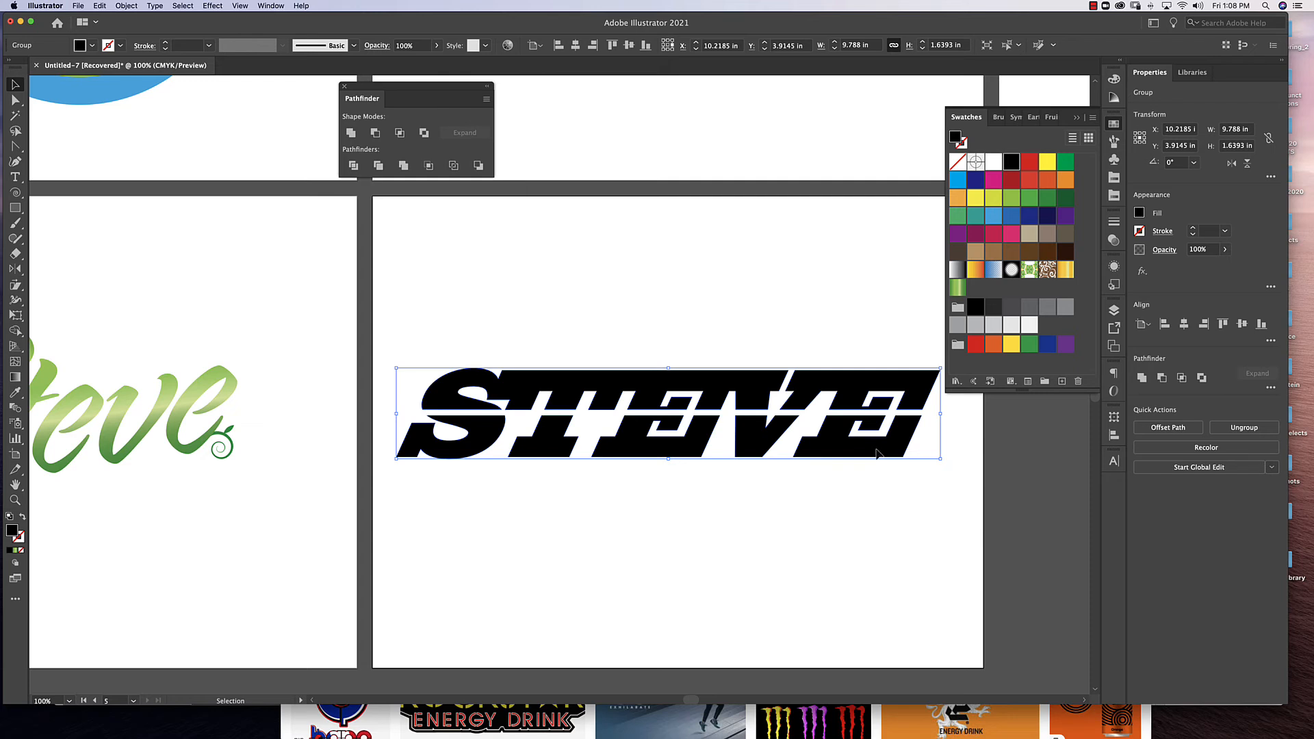
{"action": "left_click_drag", "start_coordinate": [879, 458], "coordinate": [870, 445]}
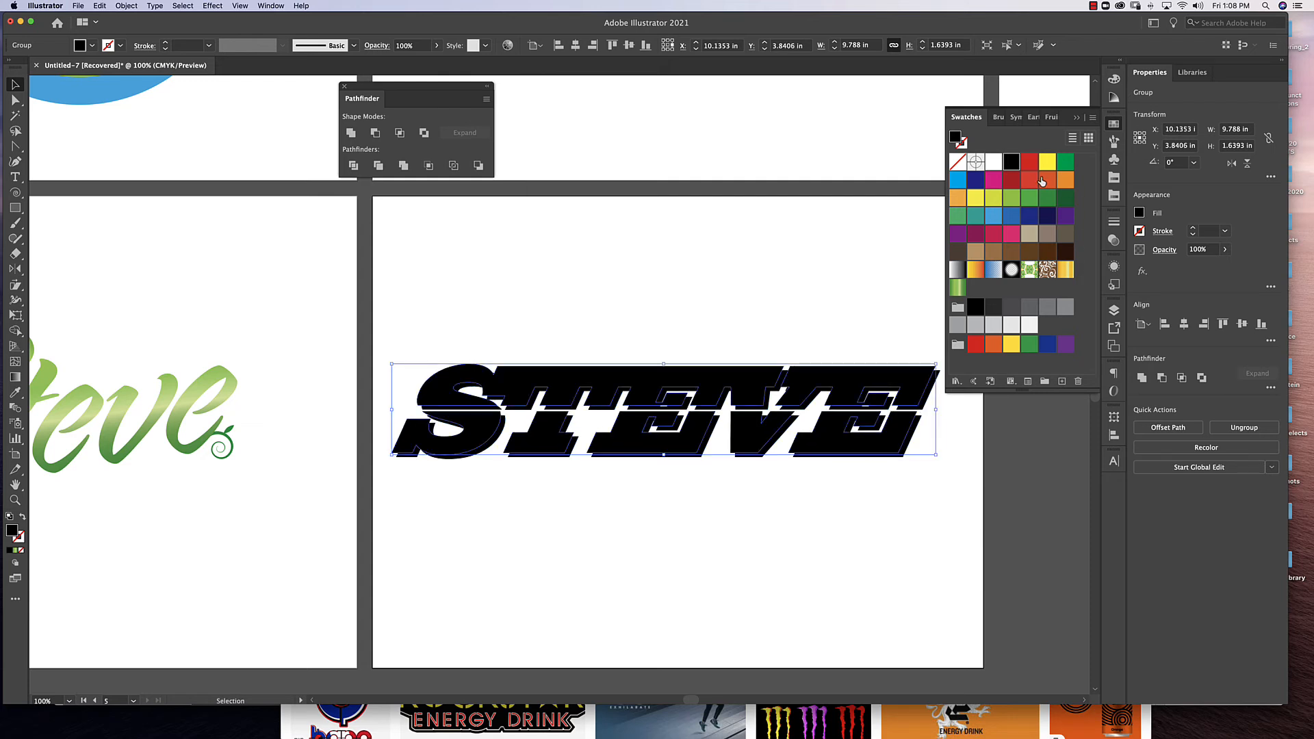
{"action": "left_click", "coordinate": [1046, 181]}
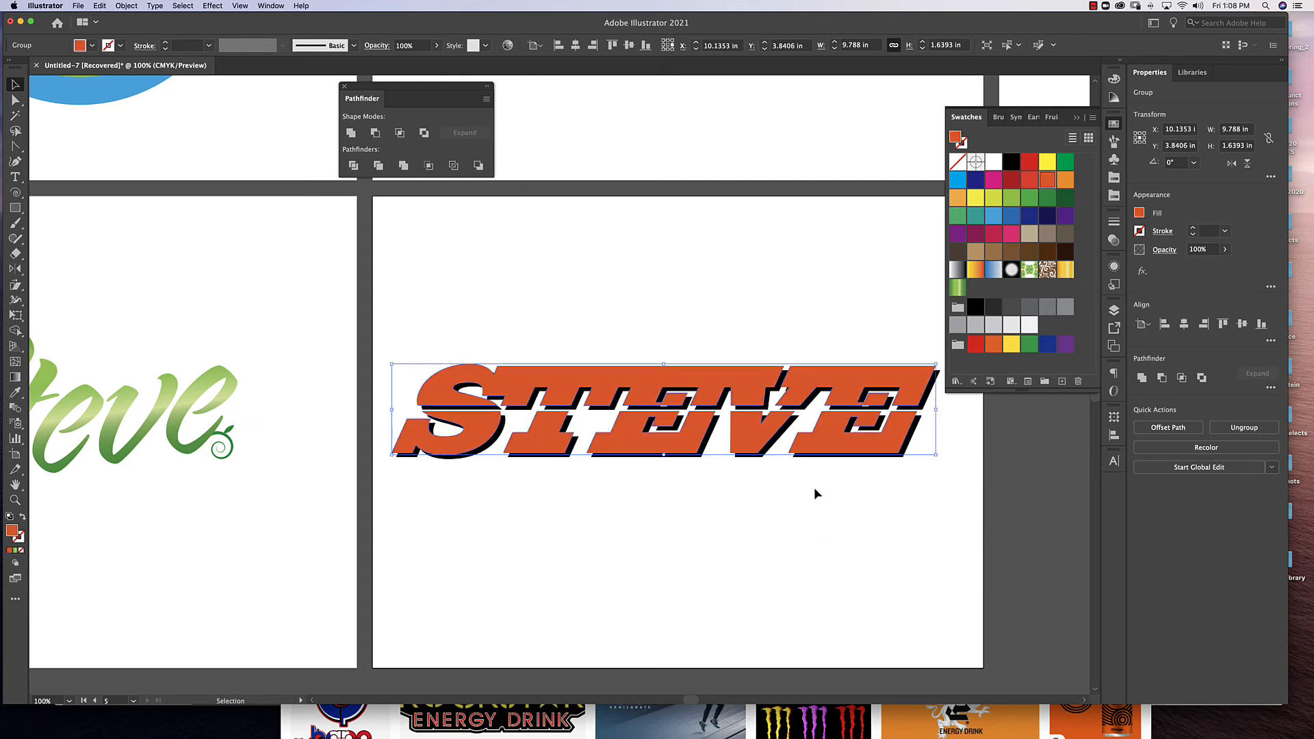
{"action": "key", "text": "super+equal"}
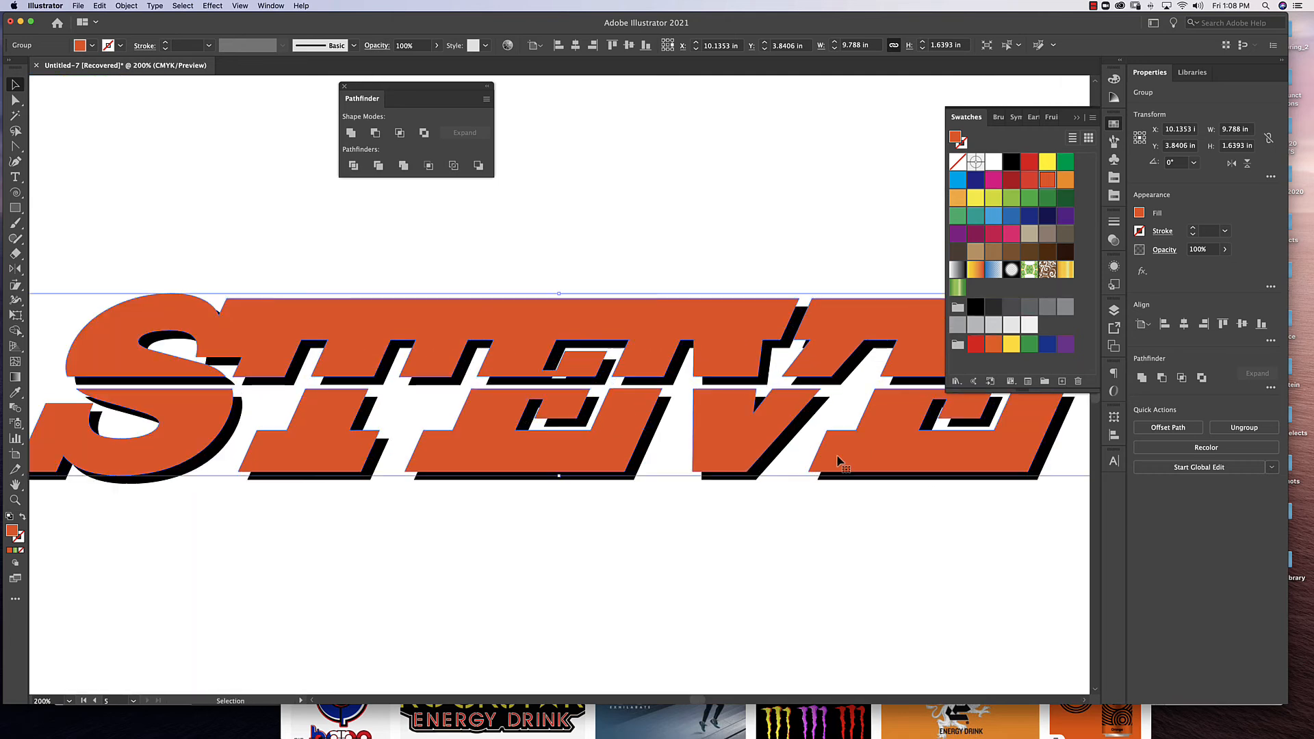
{"action": "scroll", "coordinate": [838, 460], "scroll_direction": "up", "scroll_amount": 2}
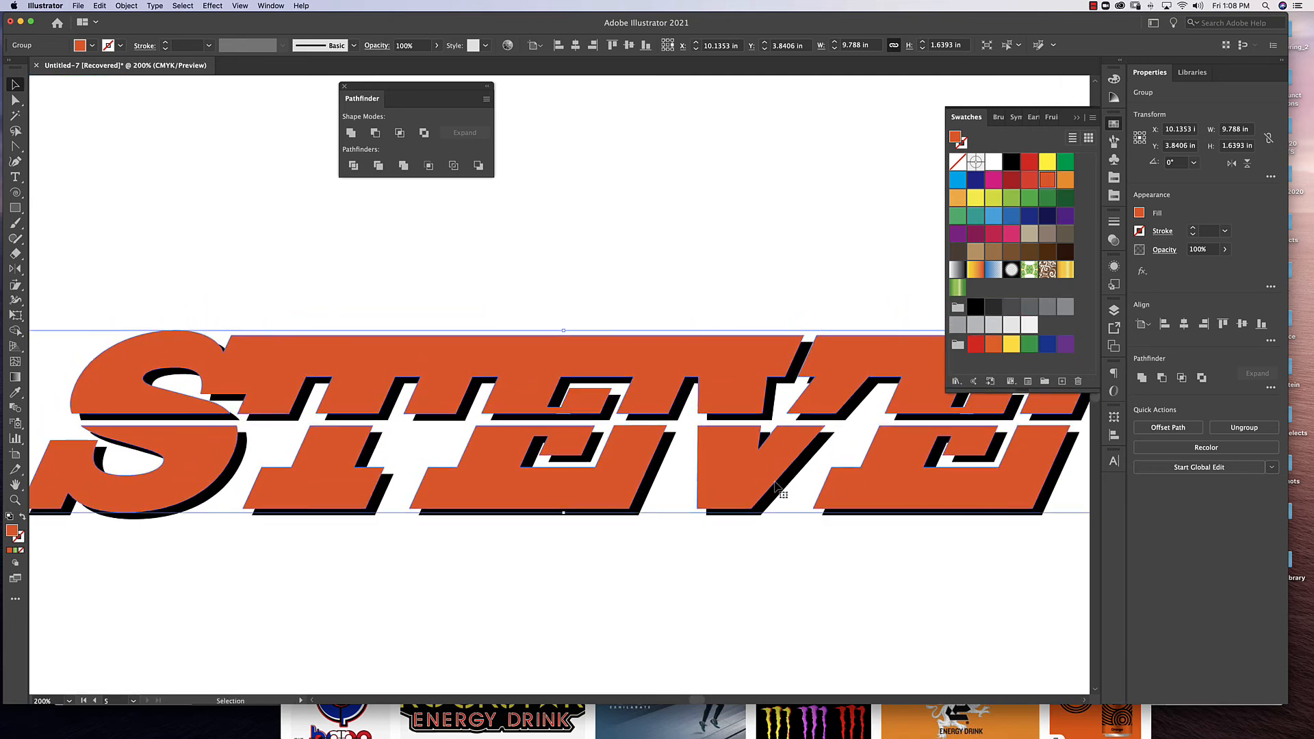
Nudge the orange word slightly down and to the right, closer to its black shadow.
{"action": "key", "text": "Down"}
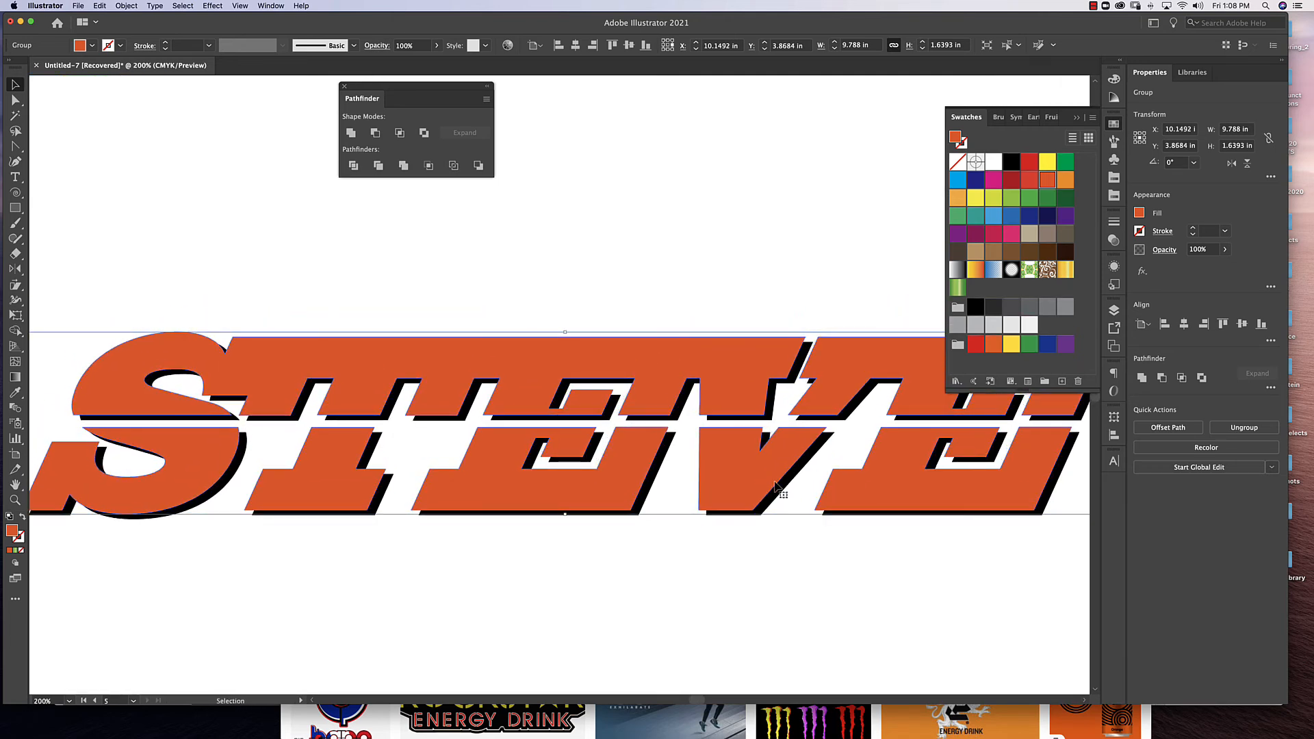
{"action": "key", "text": "super+1"}
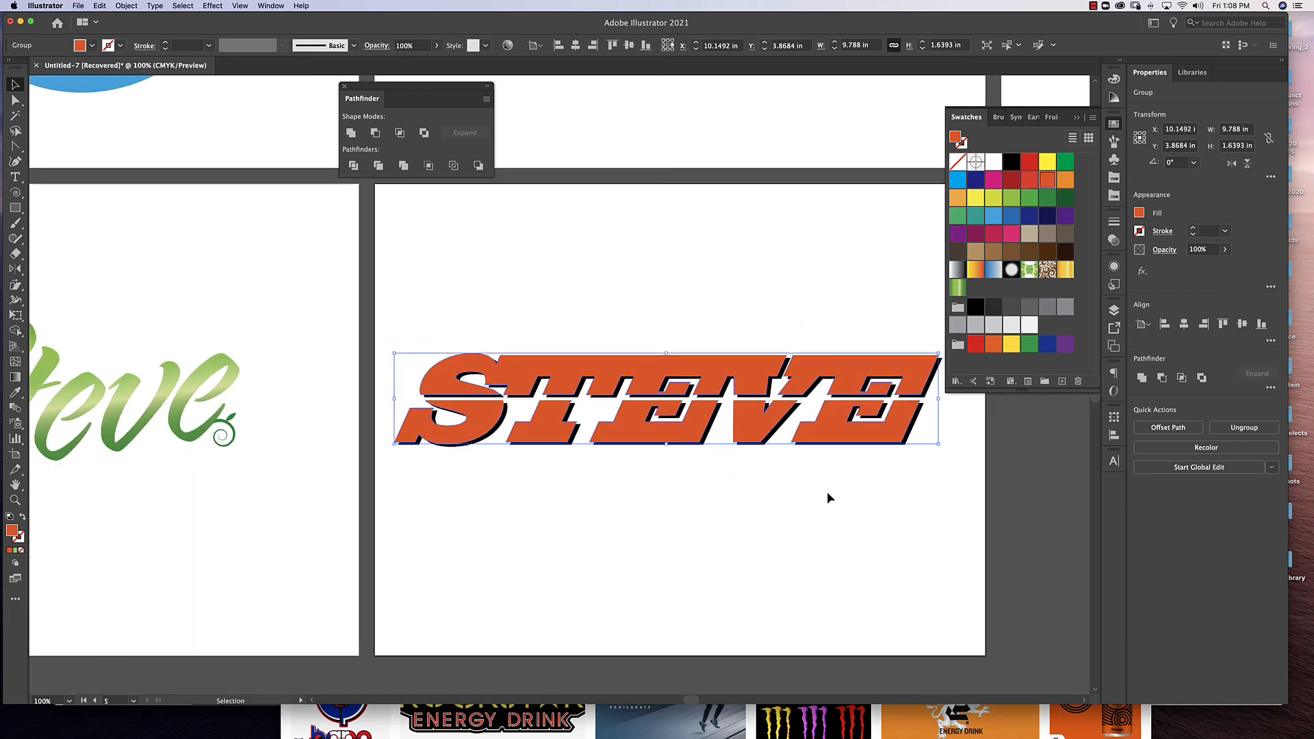
Try a 2 pt yellow stroke on the orange word, and undo it.
{"action": "left_click", "coordinate": [20, 540]}
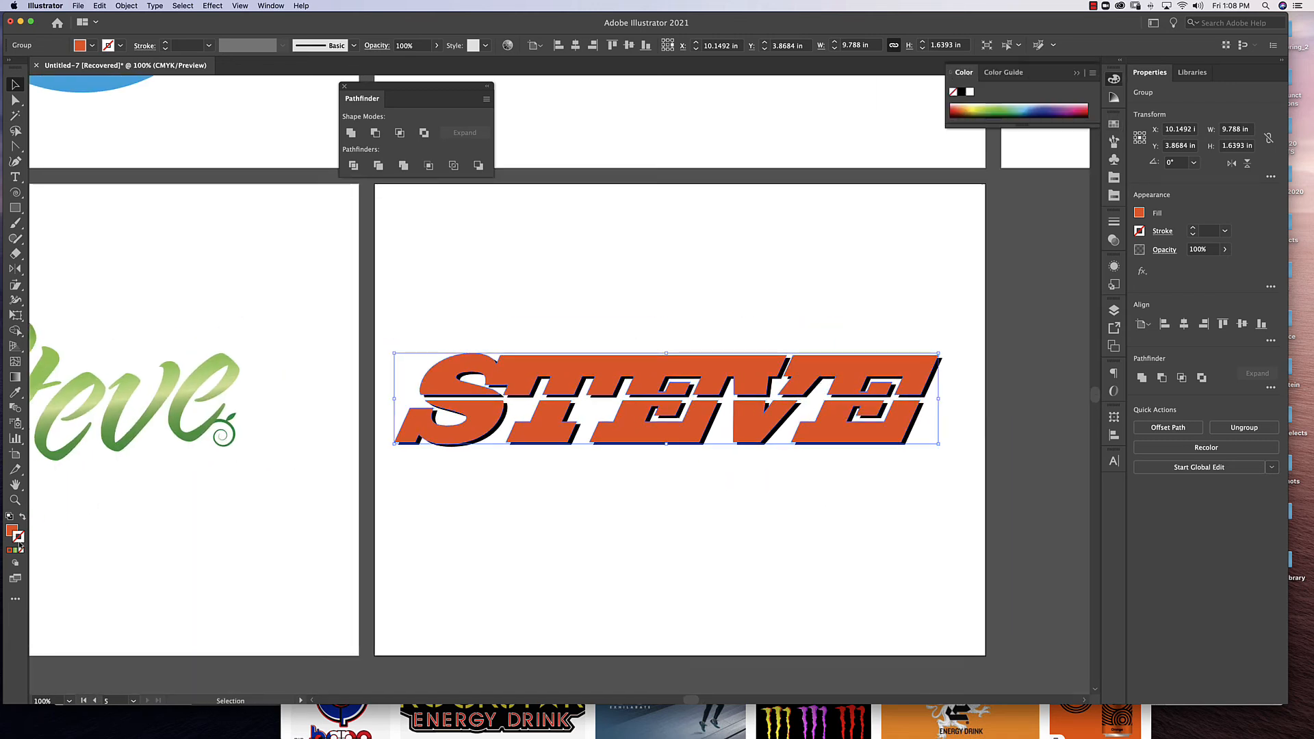
{"action": "left_click", "coordinate": [1115, 123]}
{"action": "left_click", "coordinate": [1047, 162]}
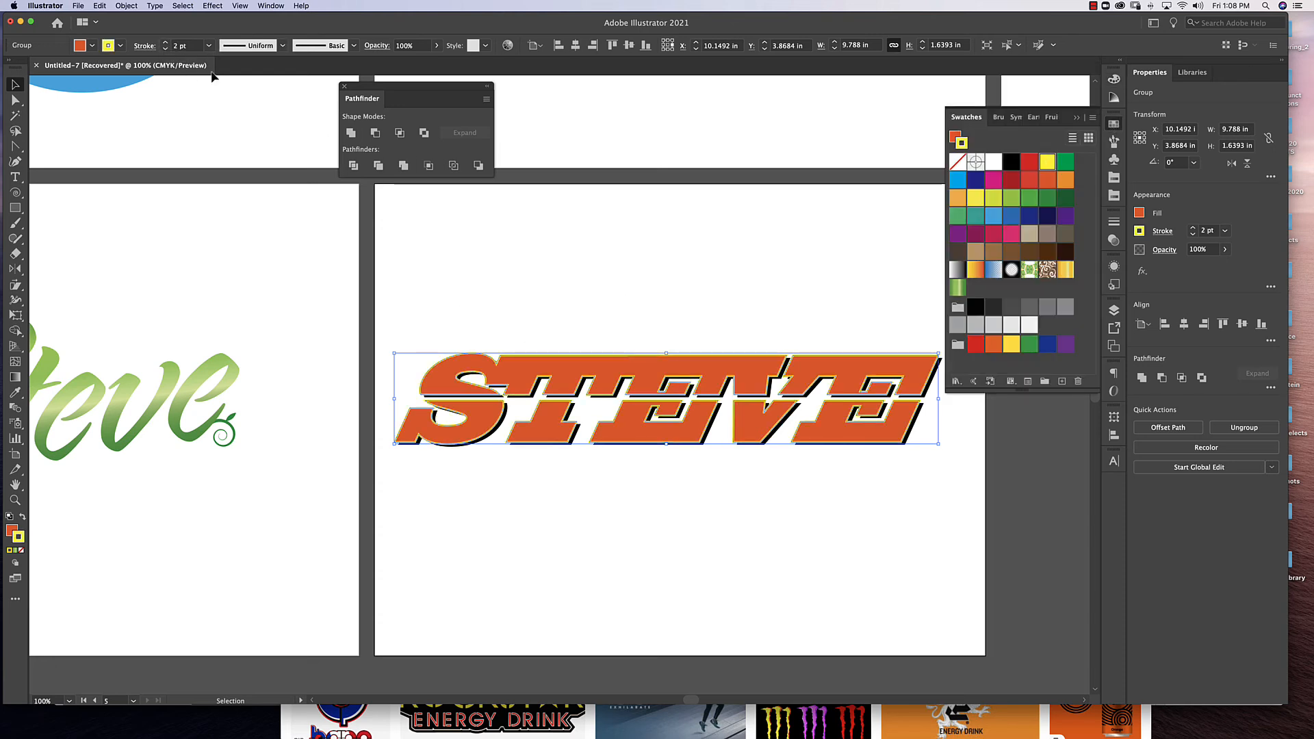
{"action": "left_click", "coordinate": [564, 187]}
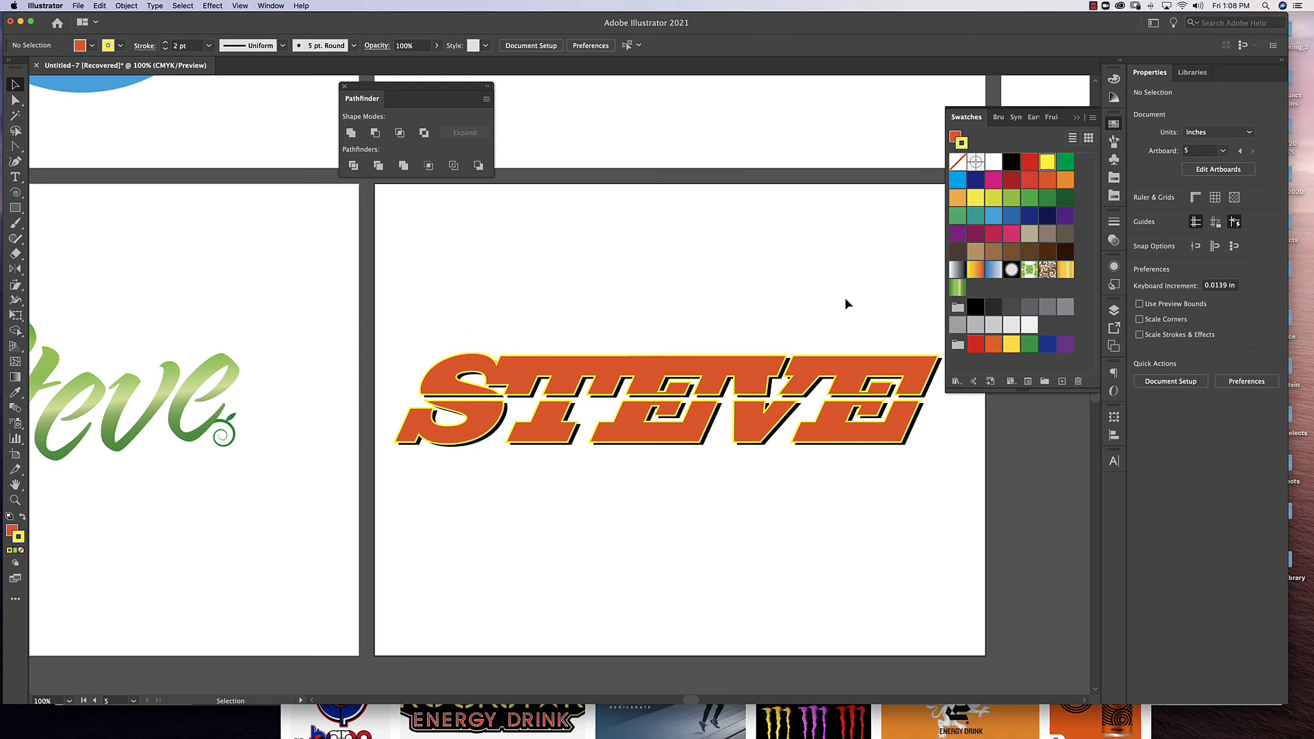
{"action": "key", "text": "super+z"}
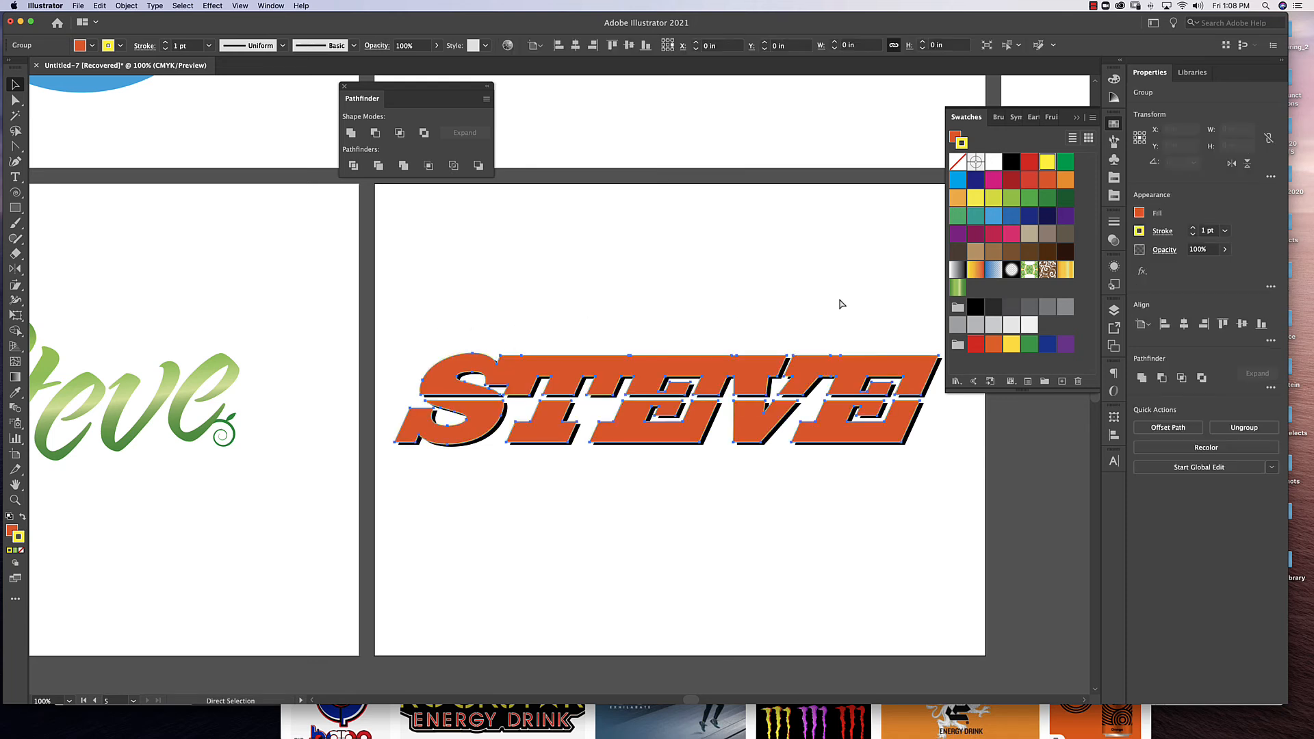
{"action": "key", "text": "super+z"}
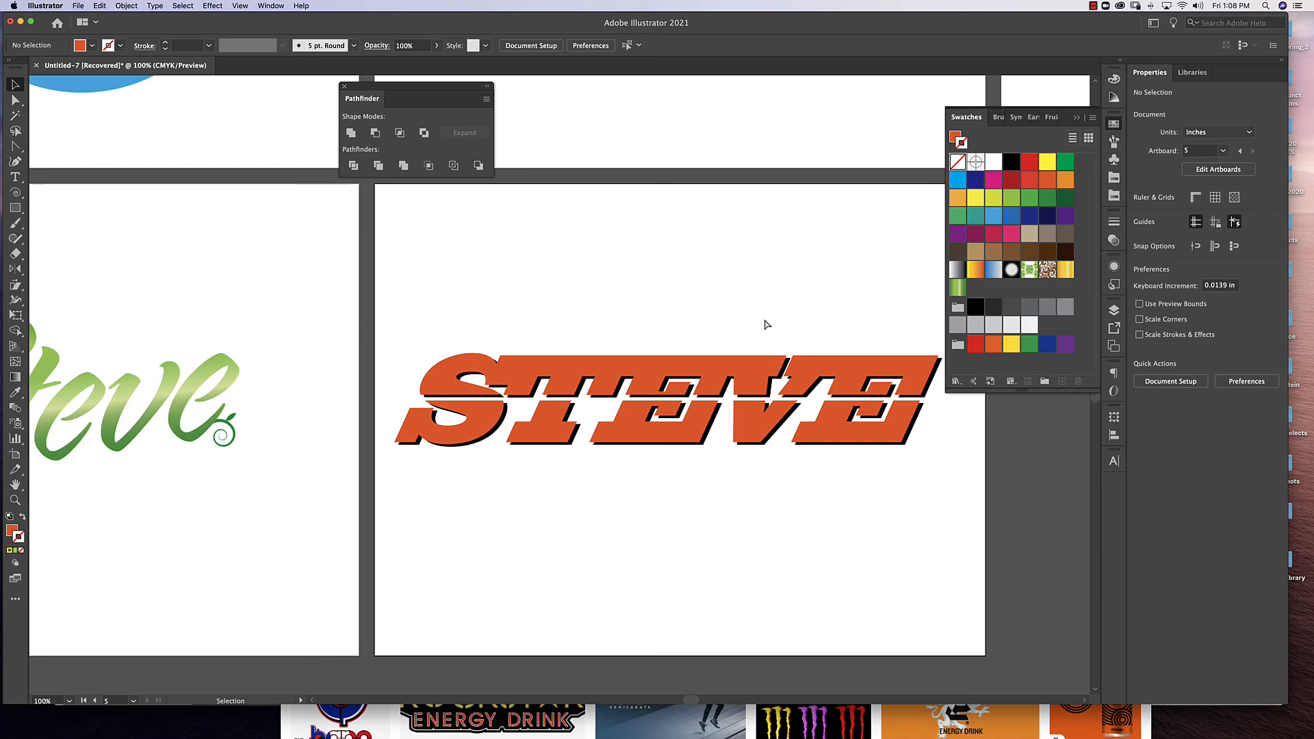
Start saving the document under a new name on the Desktop, using the designer's surname followed by _01 as the file name.
{"action": "key", "text": "super+minus"}
{"action": "scroll", "coordinate": [716, 434], "scroll_direction": "up", "scroll_amount": 5}
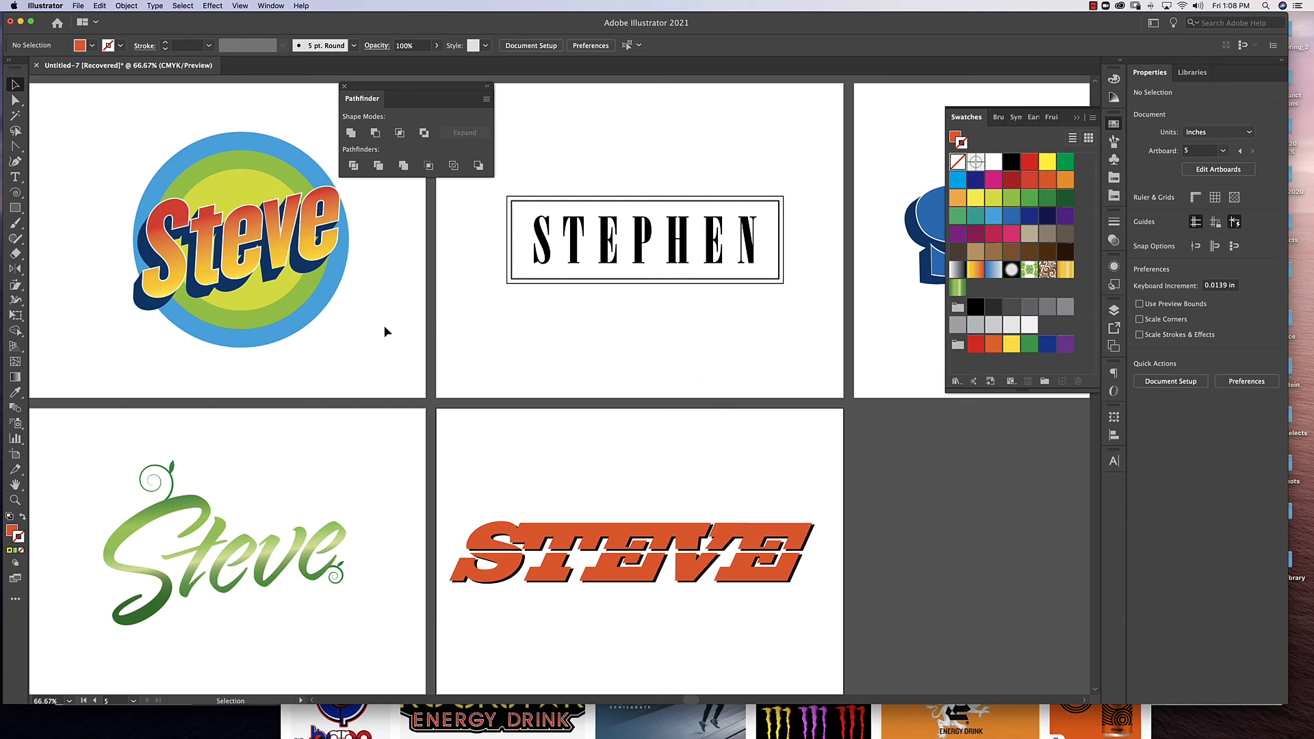
{"action": "key", "text": "space"}
{"action": "left_click_drag", "start_coordinate": [804, 460], "coordinate": [794, 366]}
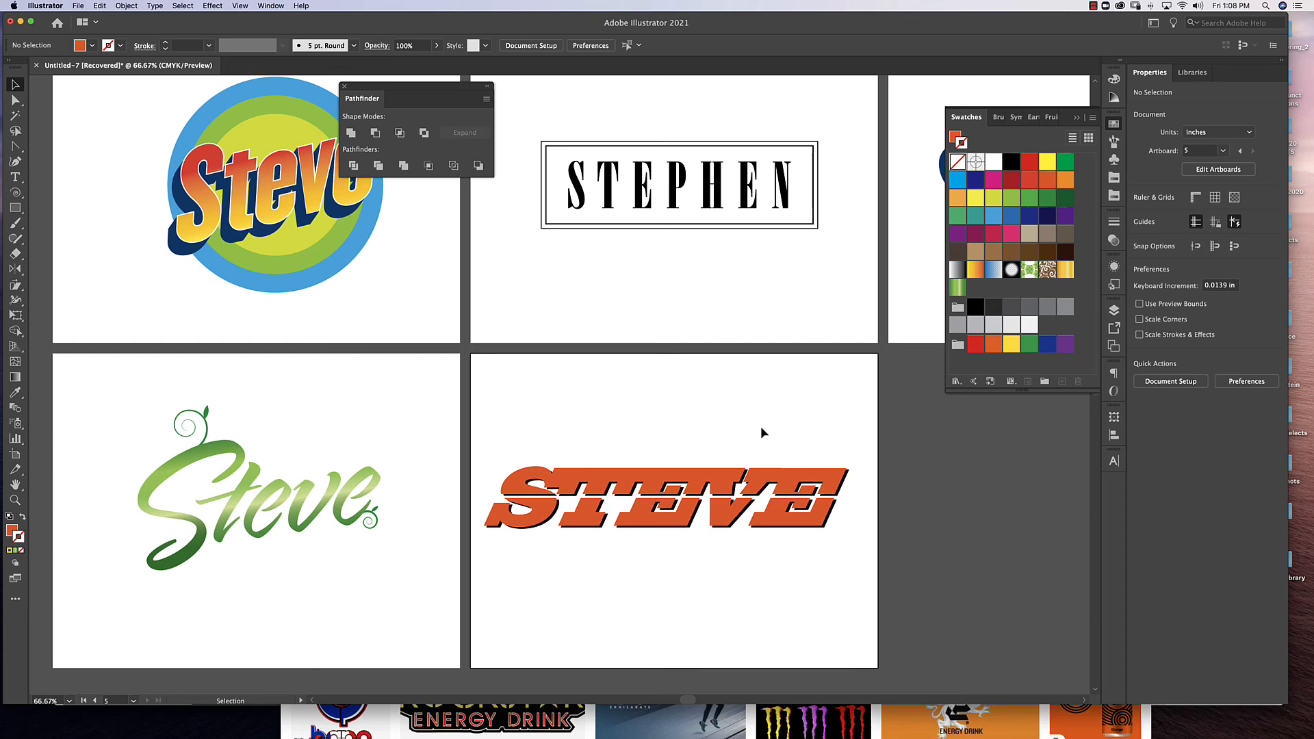
{"action": "left_click", "coordinate": [78, 6]}
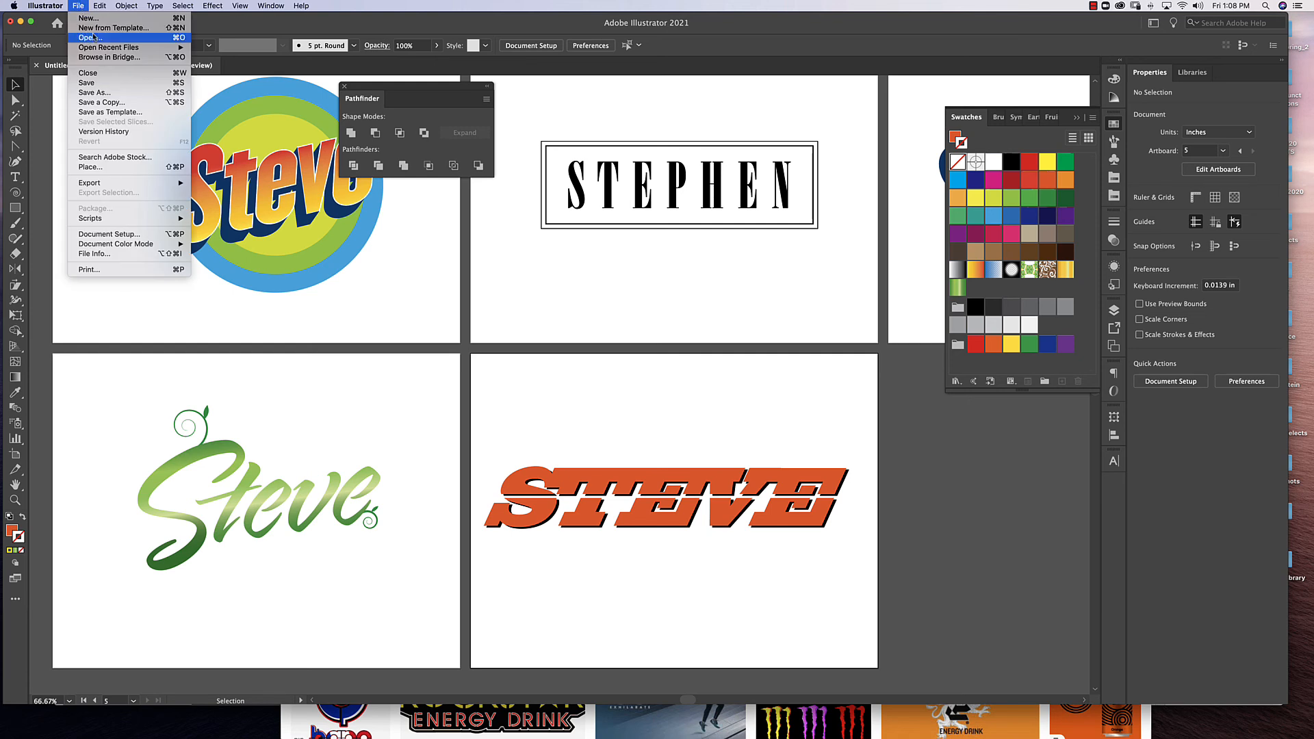
{"action": "left_click", "coordinate": [98, 95]}
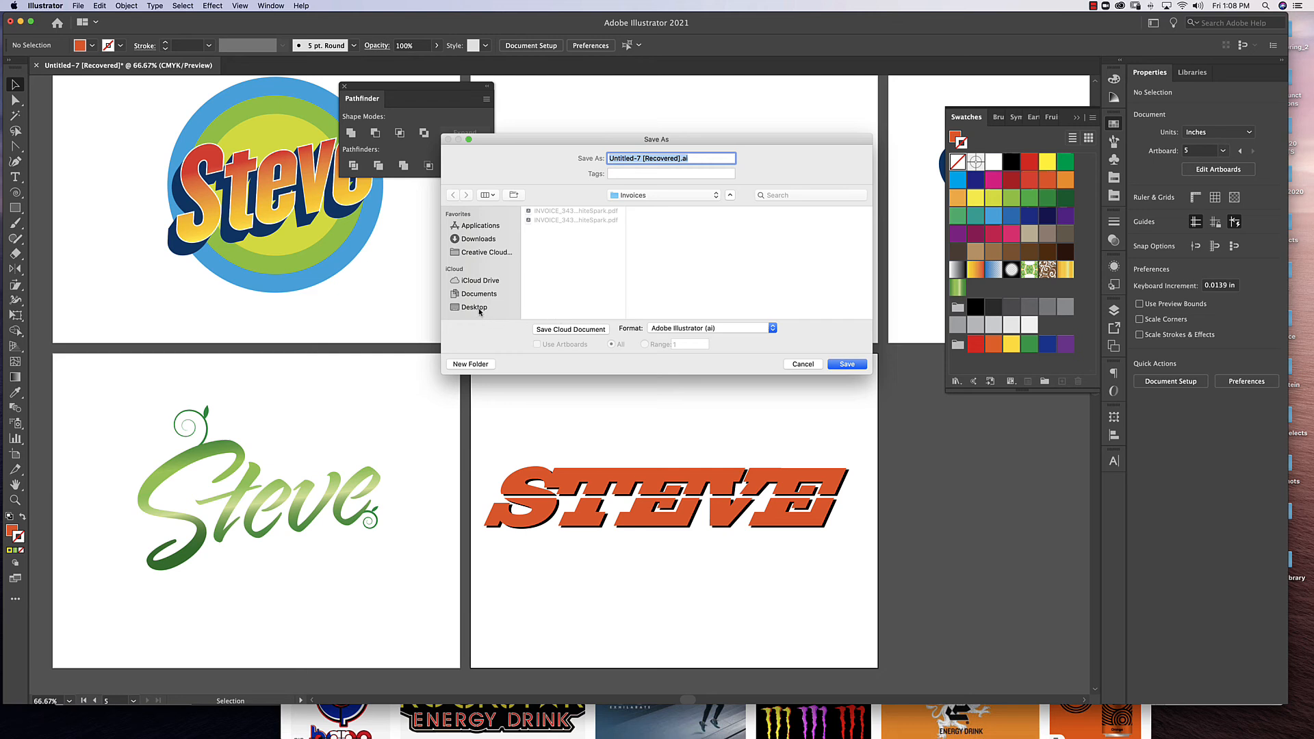
{"action": "left_click", "coordinate": [479, 309]}
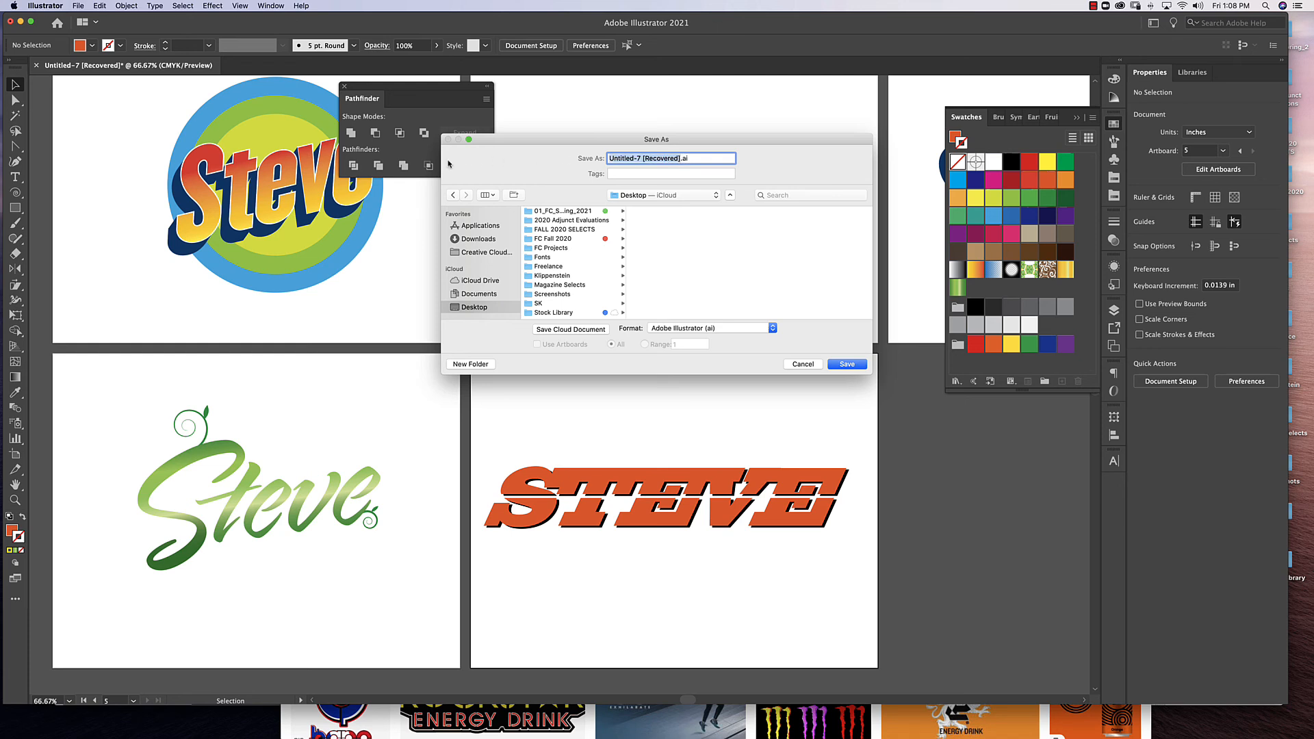
{"action": "type", "text": "Klippenstein_01"}
Set the save format to Adobe PDF (pdf) for all artboards and continue to the PDF options.
{"action": "left_click", "coordinate": [680, 330]}
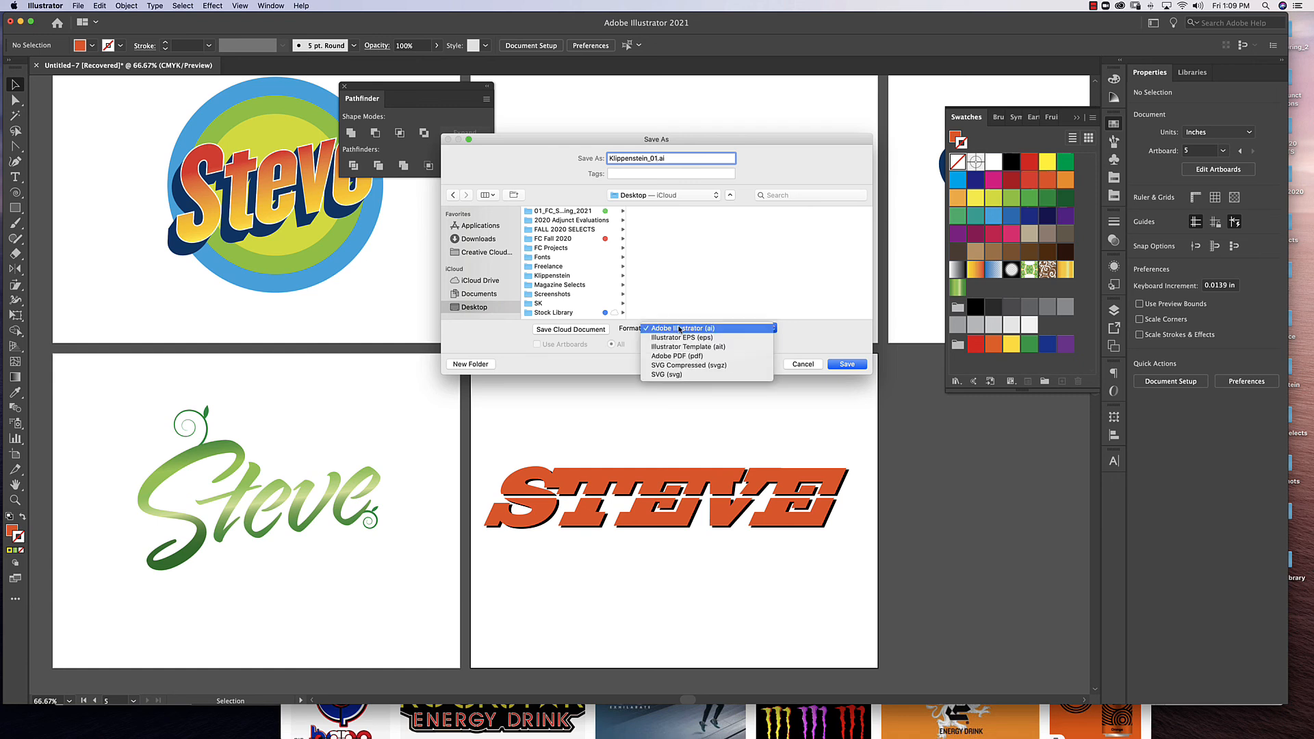
{"action": "left_click", "coordinate": [680, 329]}
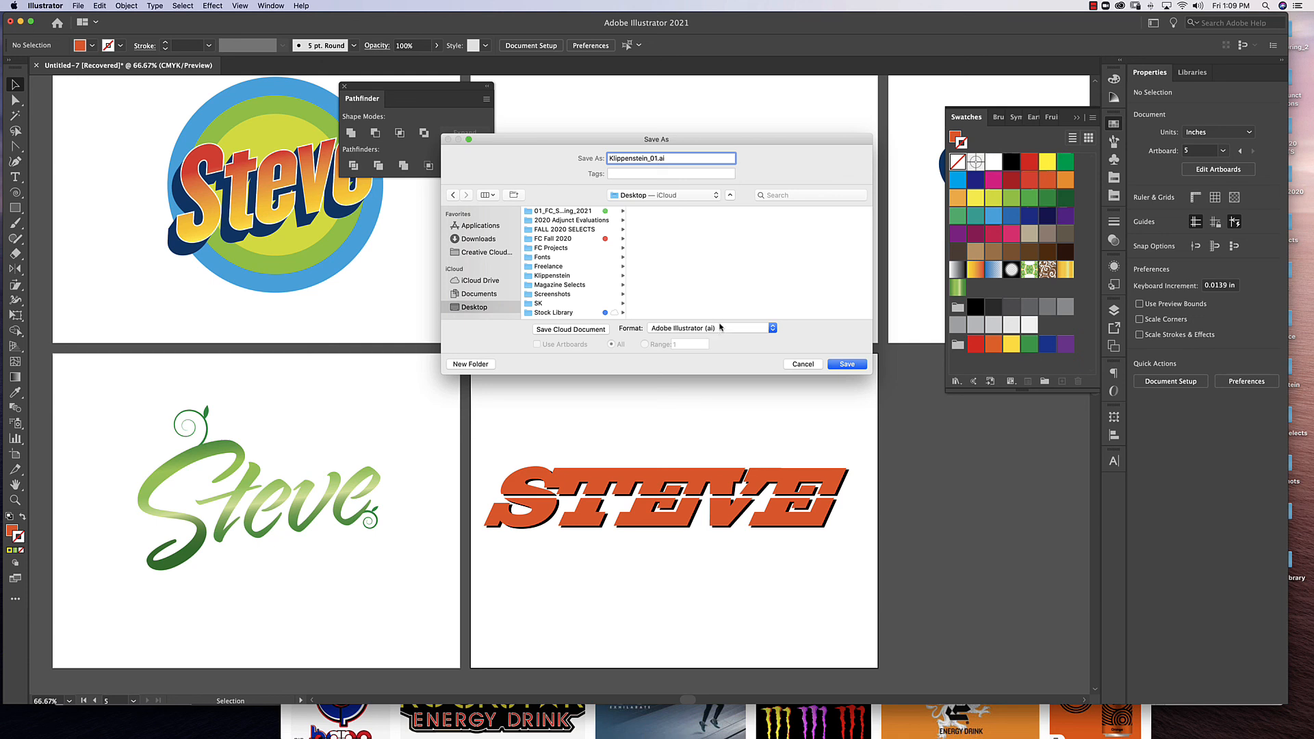
{"action": "left_click", "coordinate": [721, 329]}
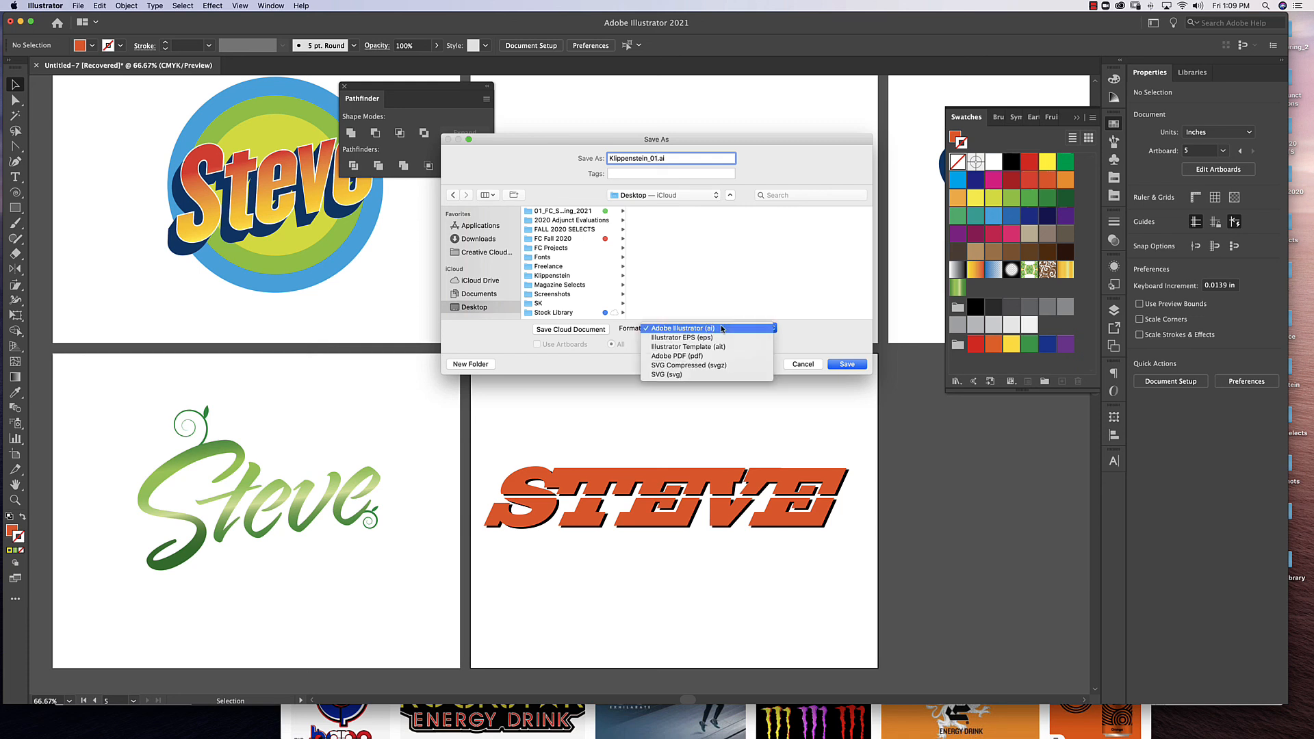
{"action": "left_click", "coordinate": [666, 356]}
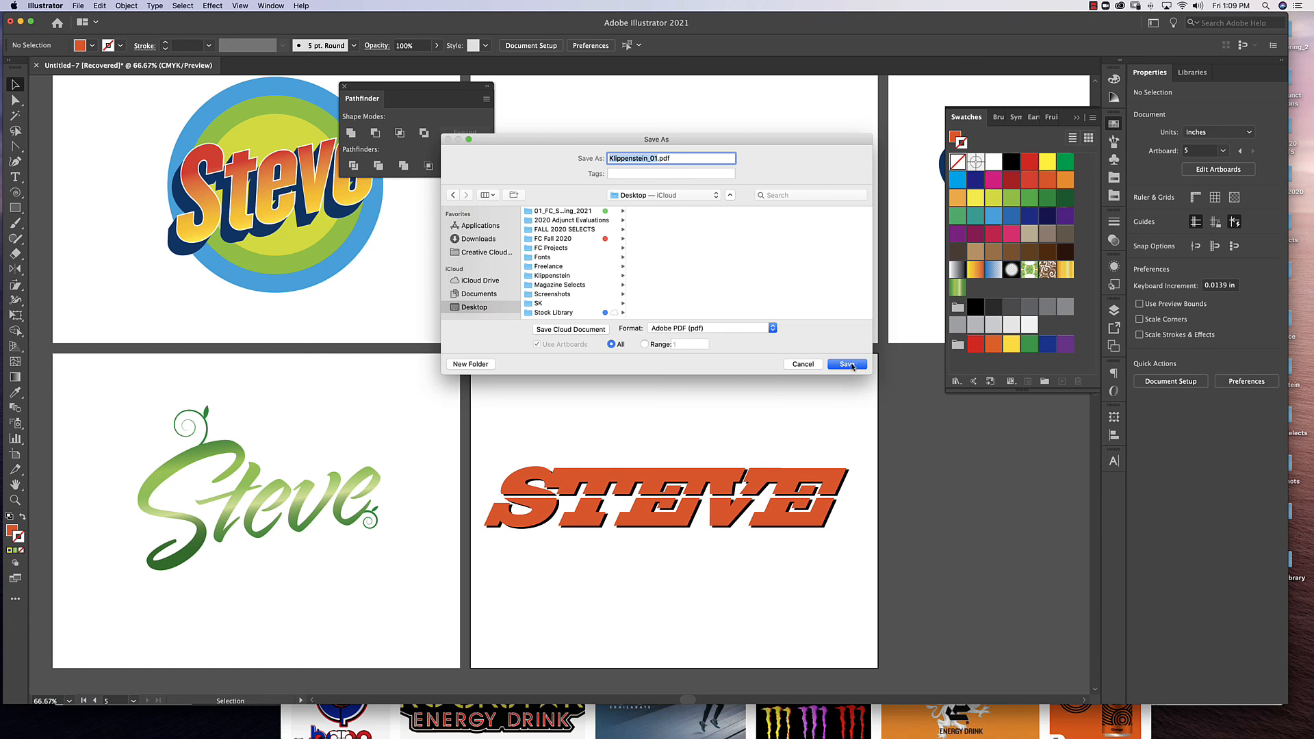
{"action": "left_click", "coordinate": [851, 365]}
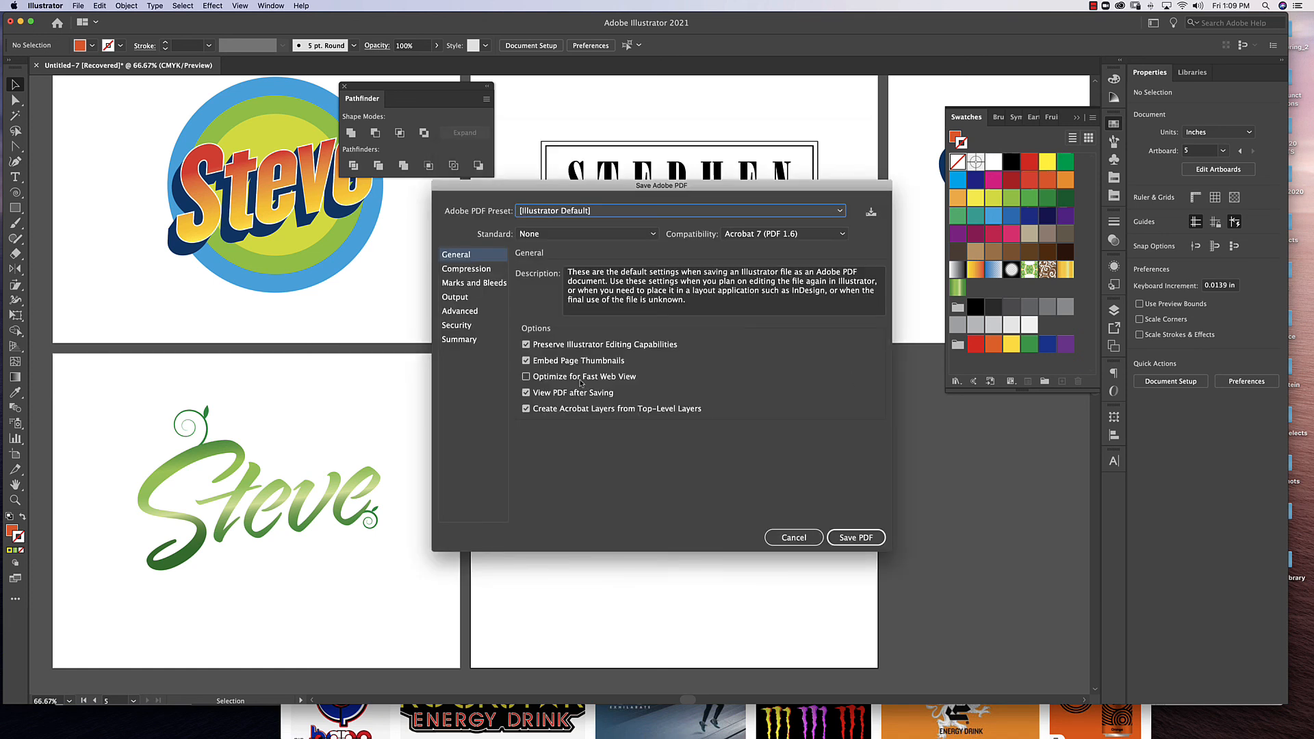
Save the PDF with the [Illustrator Default] preset and View PDF after Saving enabled.
{"action": "left_click", "coordinate": [526, 393]}
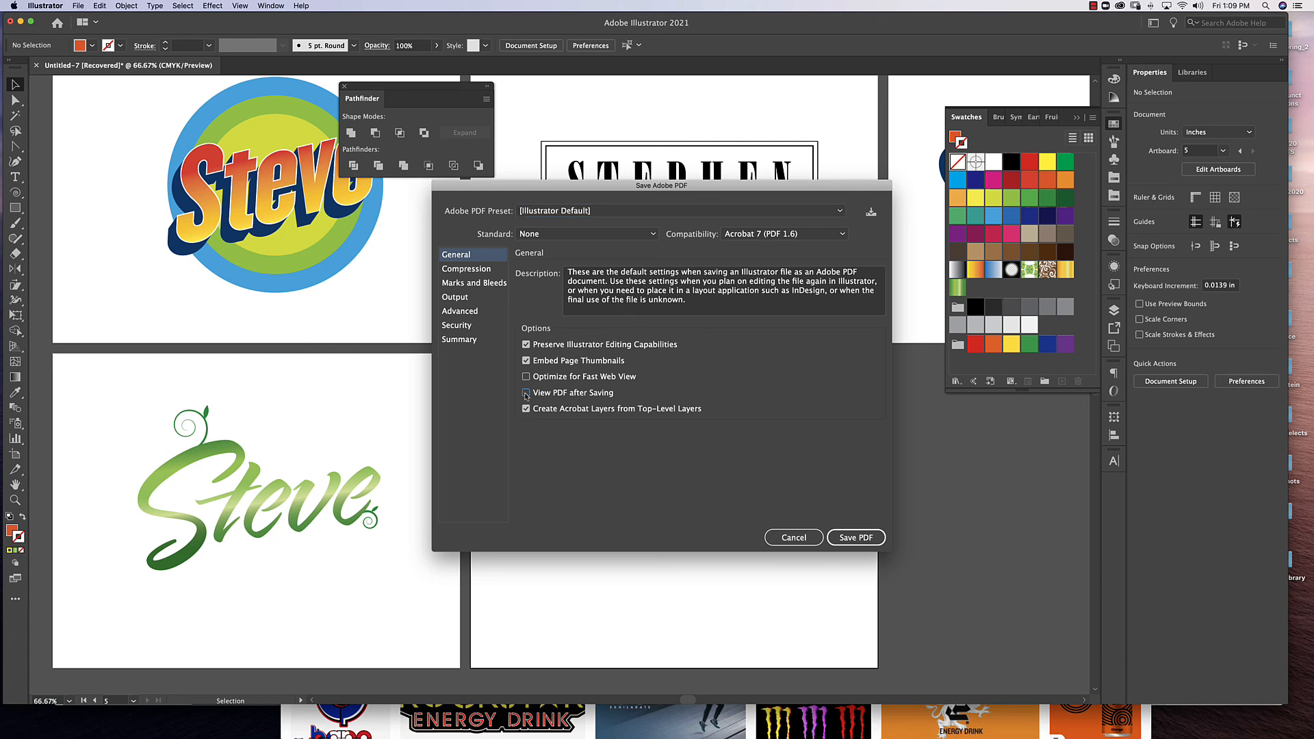
{"action": "left_click", "coordinate": [526, 393]}
{"action": "left_click", "coordinate": [862, 540]}
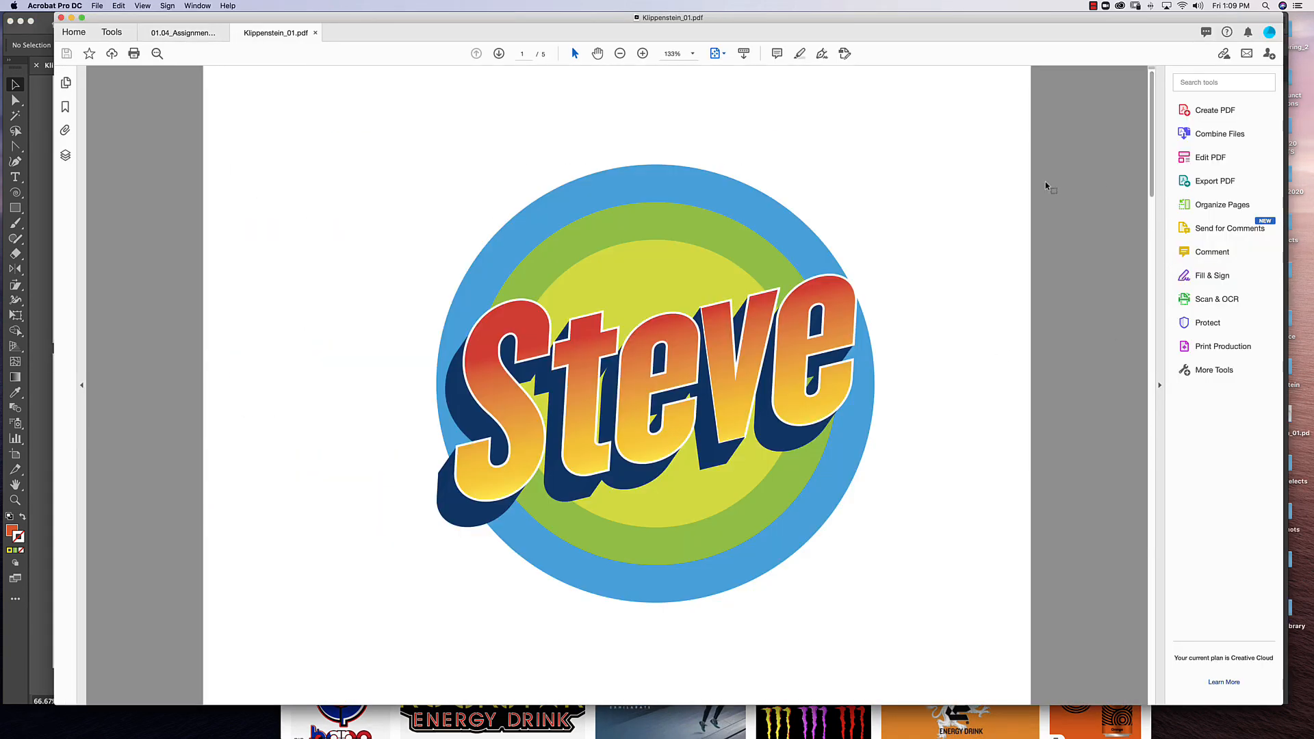
Page through the saved PDF in Acrobat to page 5 to check each logo.
{"action": "left_click", "coordinate": [499, 53]}
{"action": "left_click", "coordinate": [499, 53]}
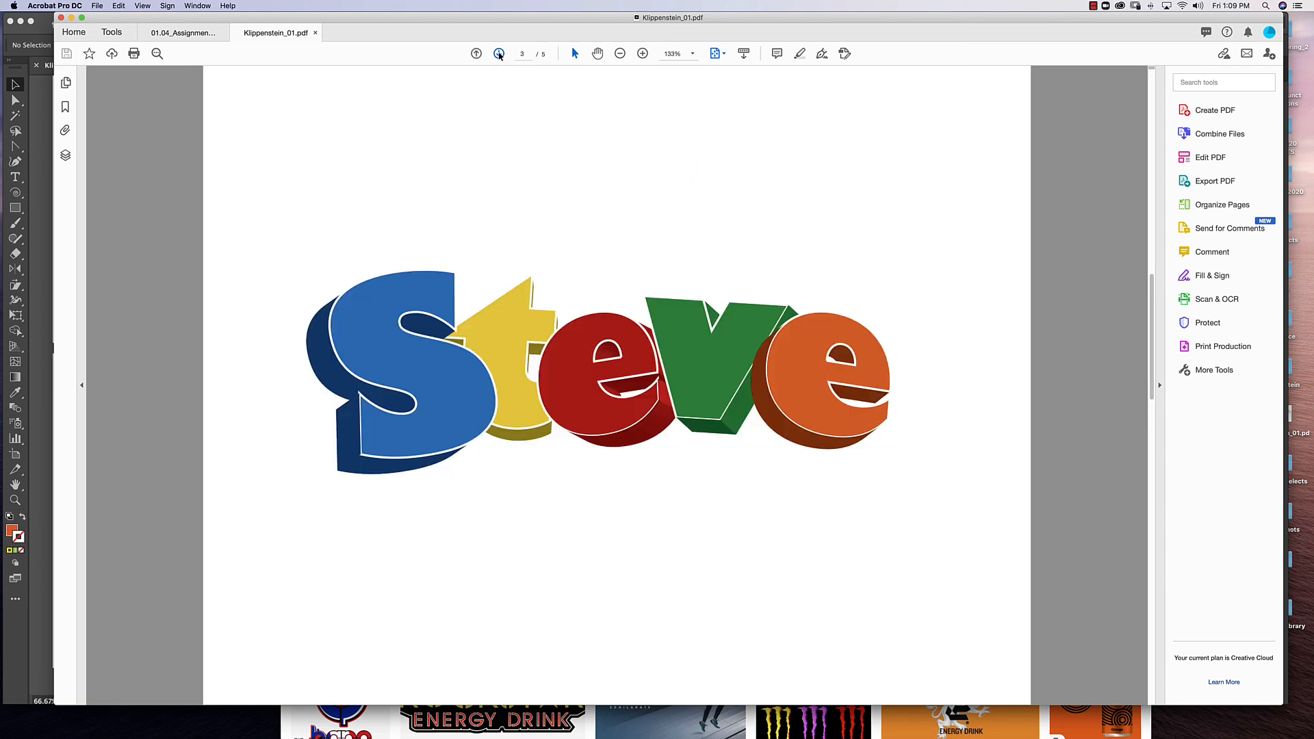
{"action": "left_click", "coordinate": [499, 53]}
{"action": "left_click", "coordinate": [499, 54]}
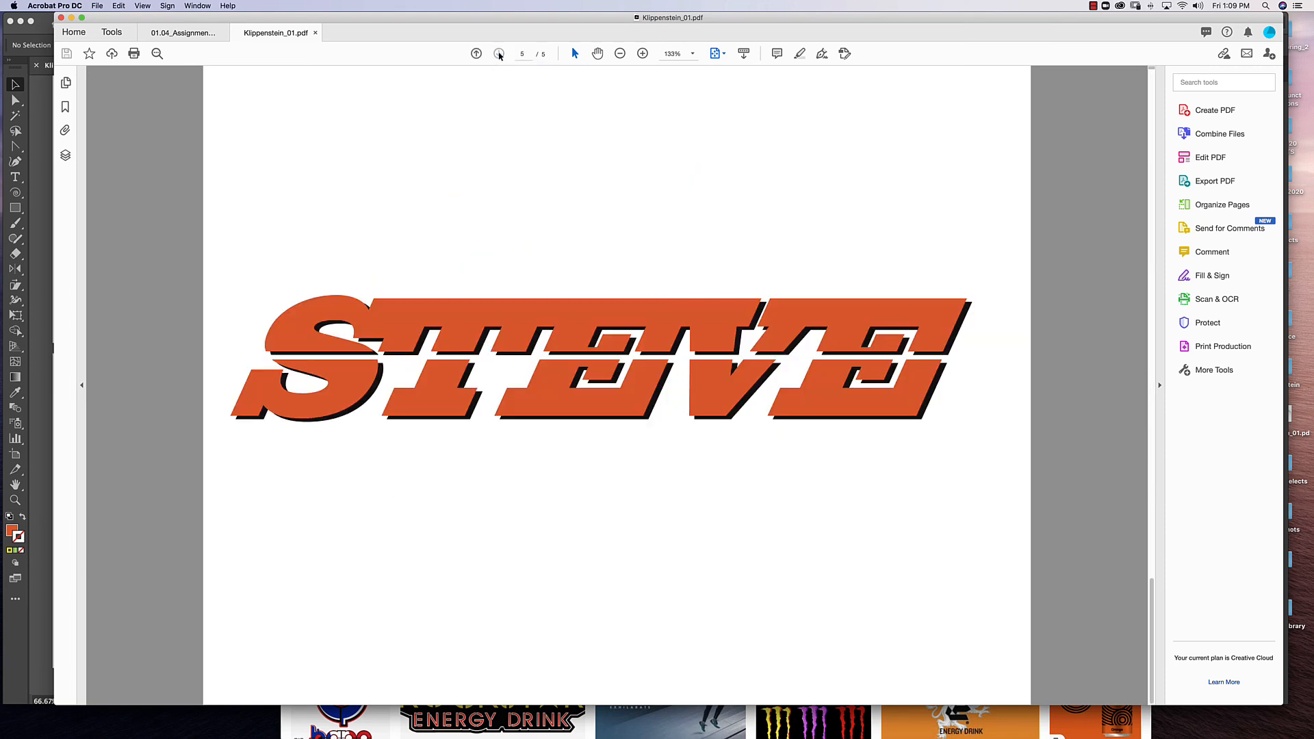